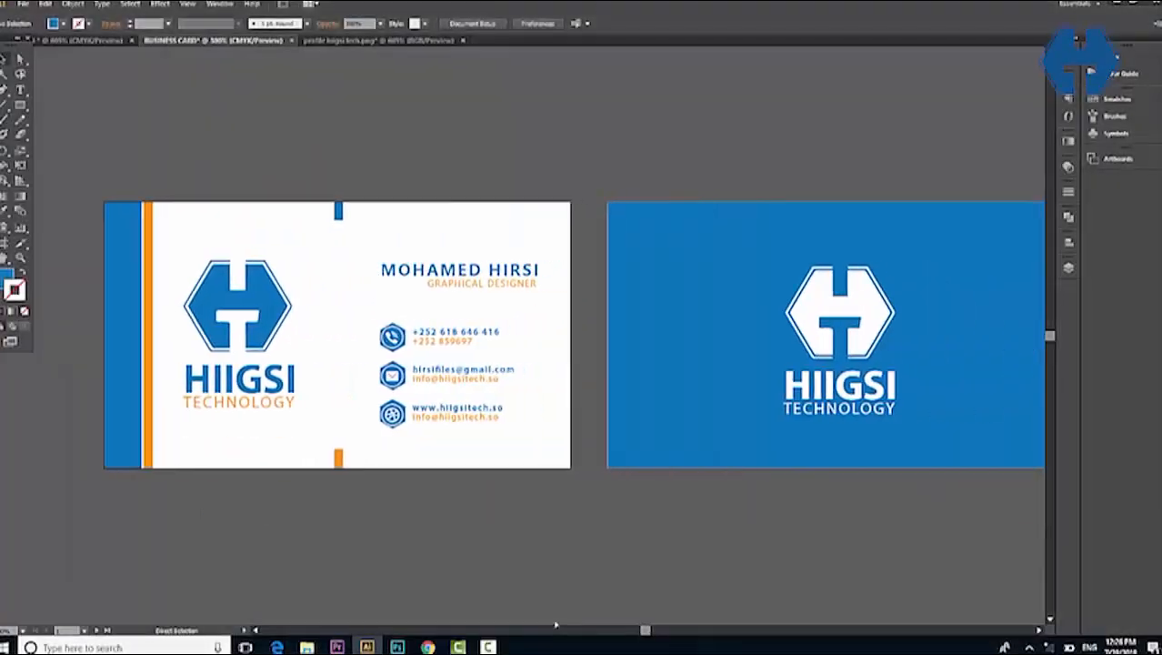
key("v")
scroll(756, 511, "right", 2)
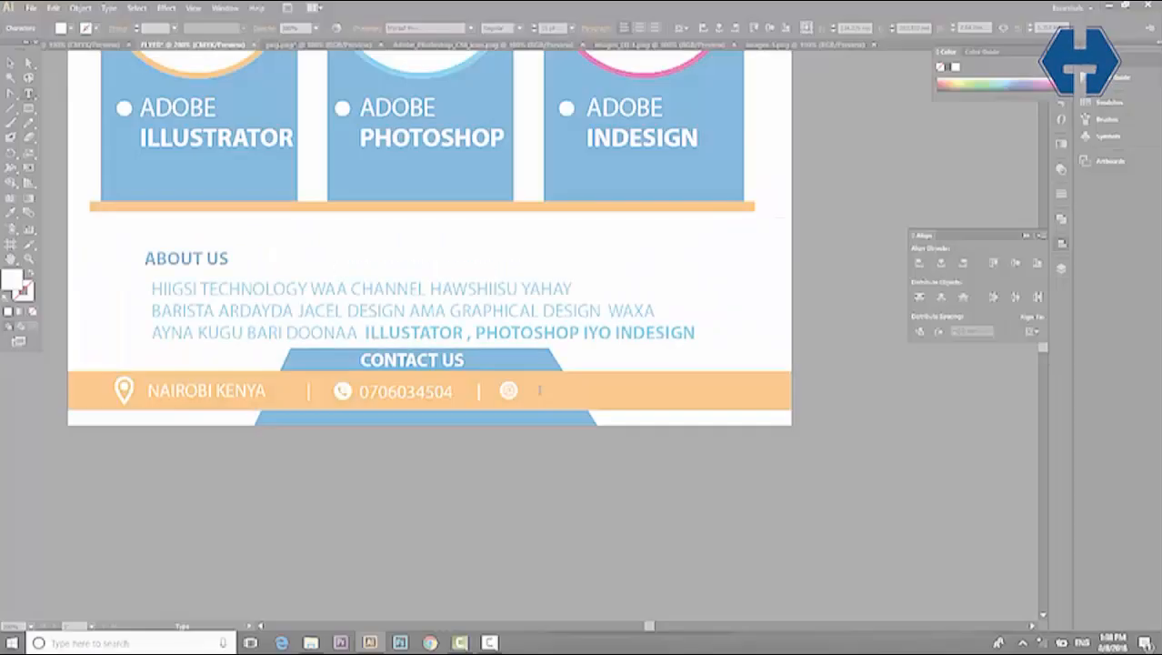
type("WWW.HIIGSITECH.SO")
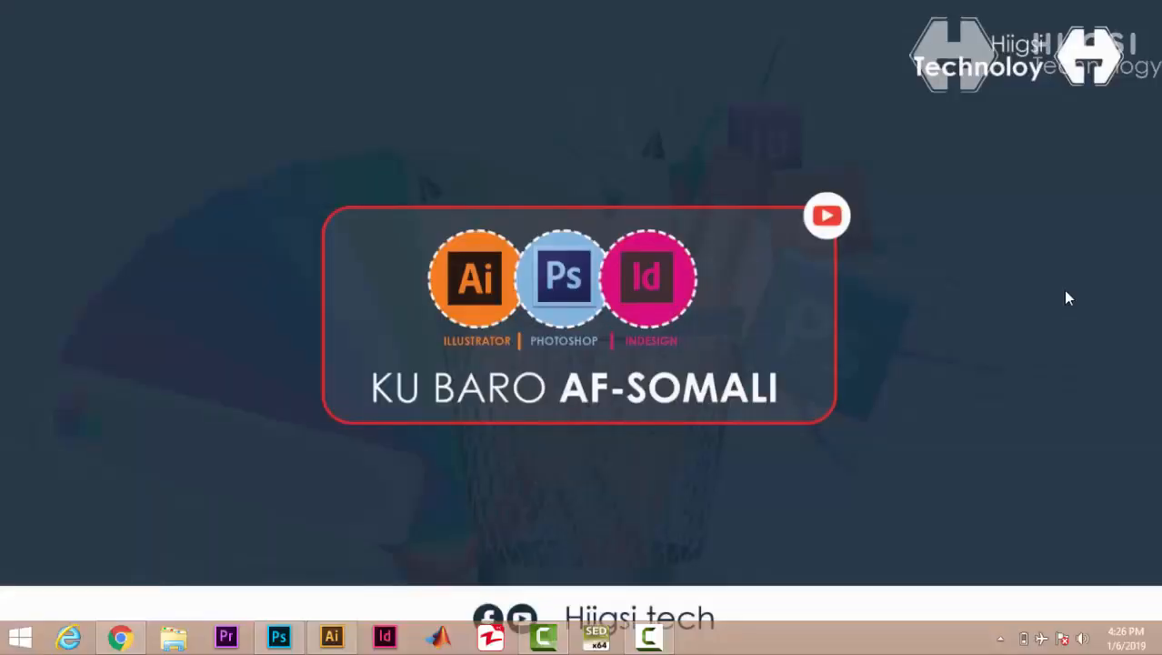
right_click(610, 159)
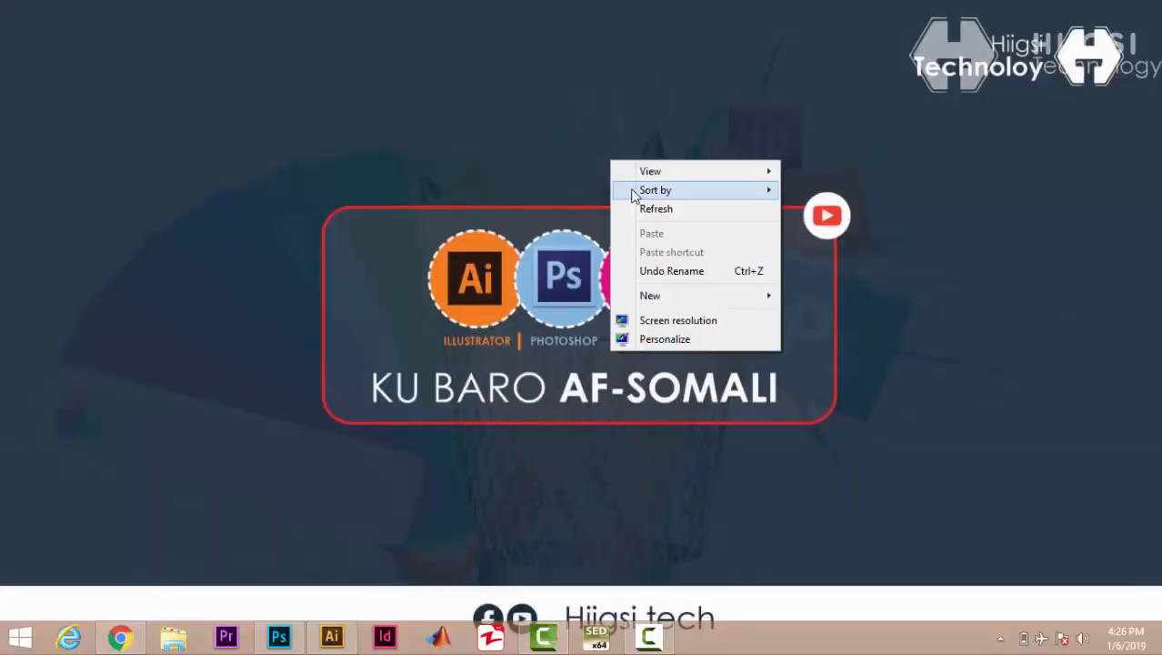
left_click(636, 206)
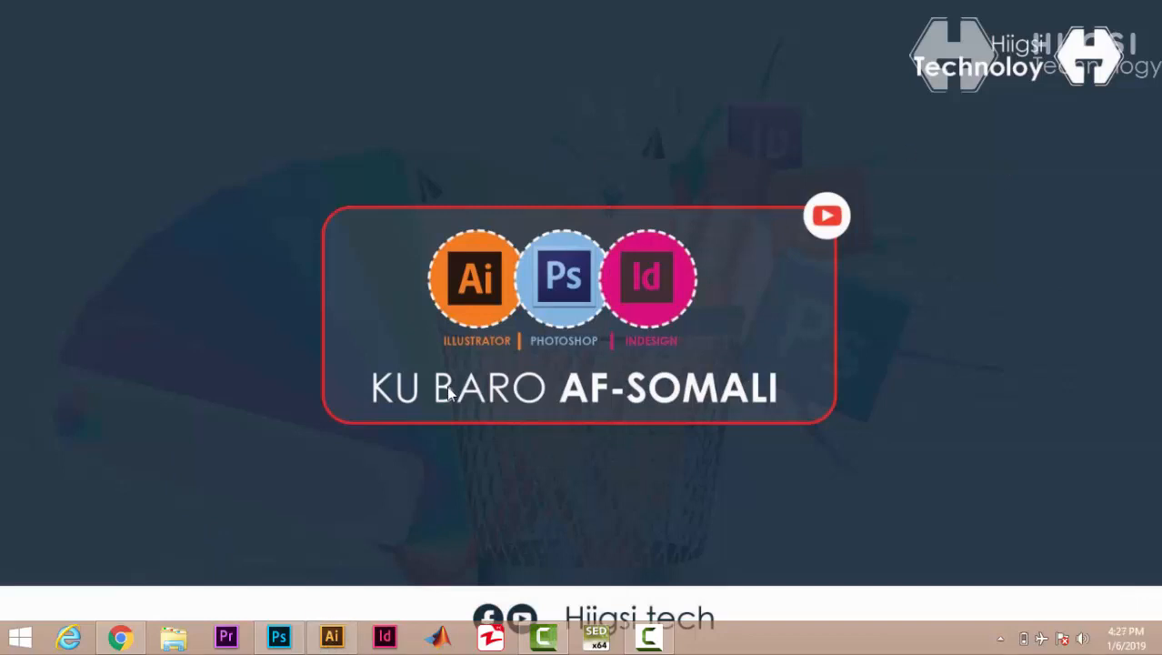
Step: Switch to Illustrator and start a new document named billboard, with one artboard and pixels as units
left_click(328, 639)
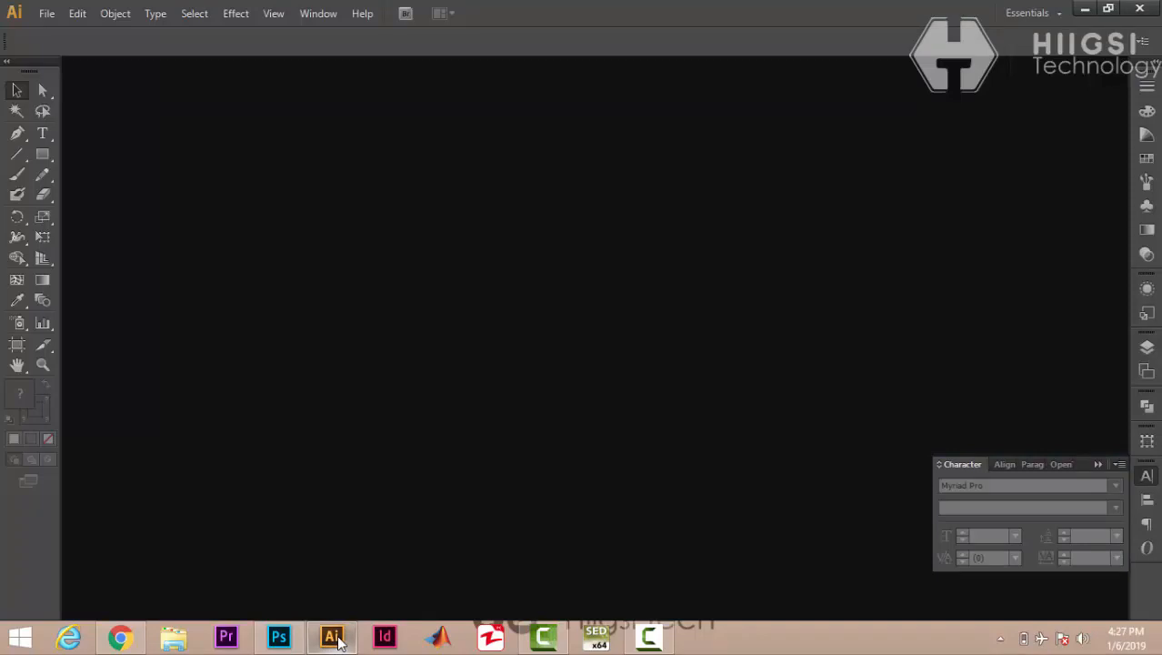
left_click(51, 11)
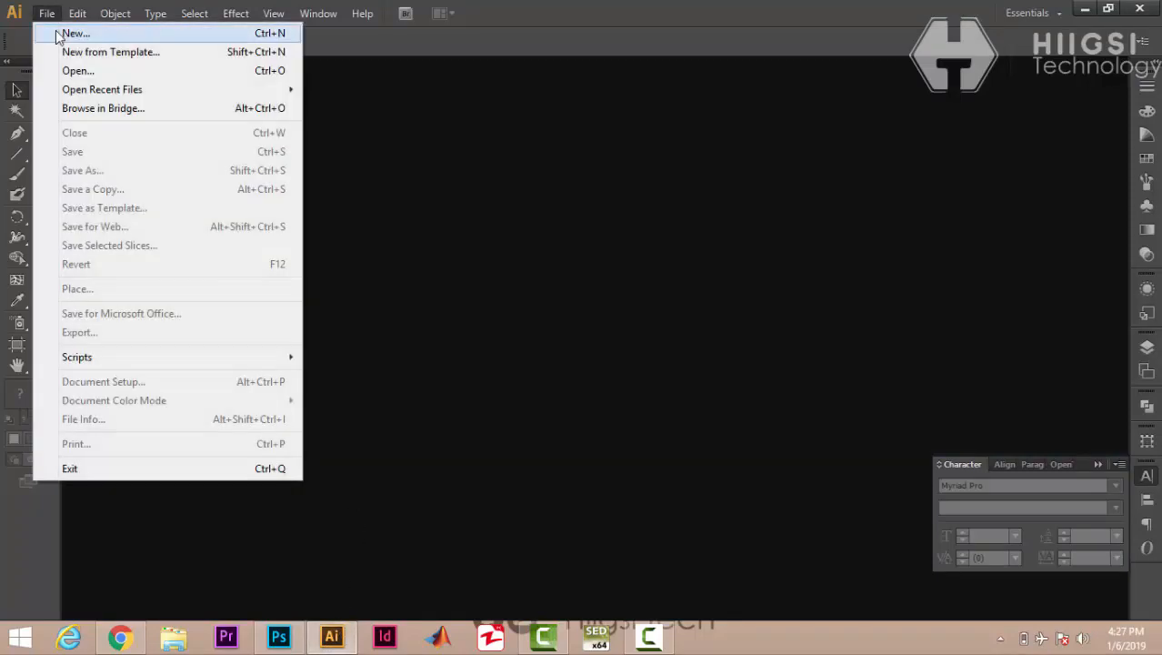
left_click(72, 34)
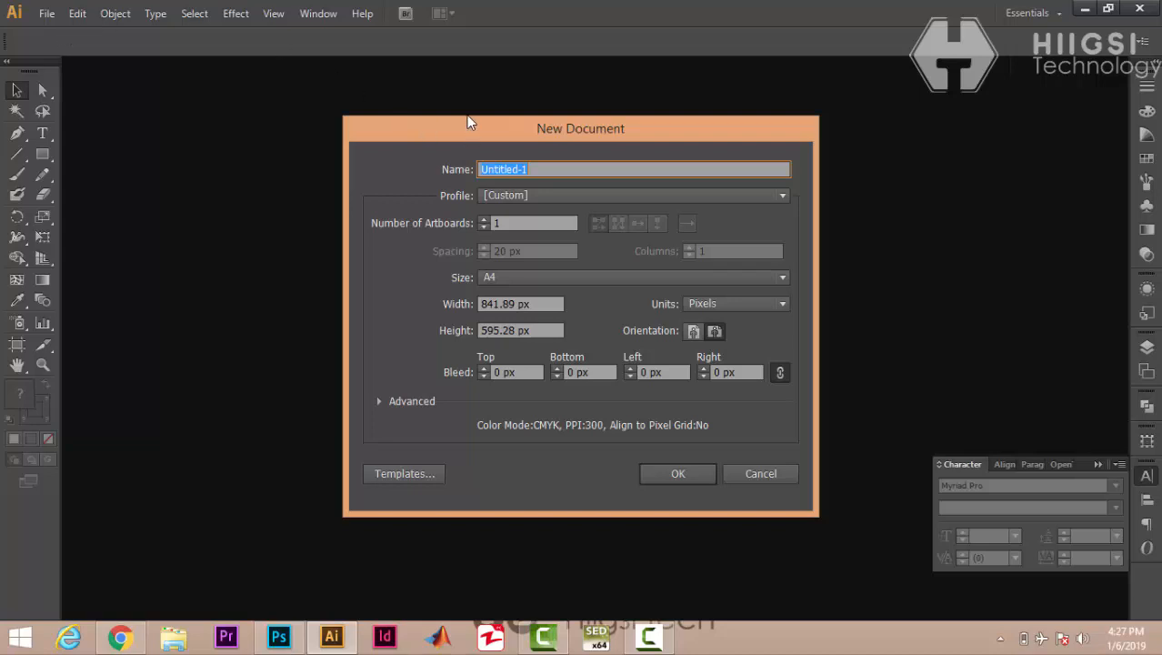
type("billboard")
left_click(506, 222)
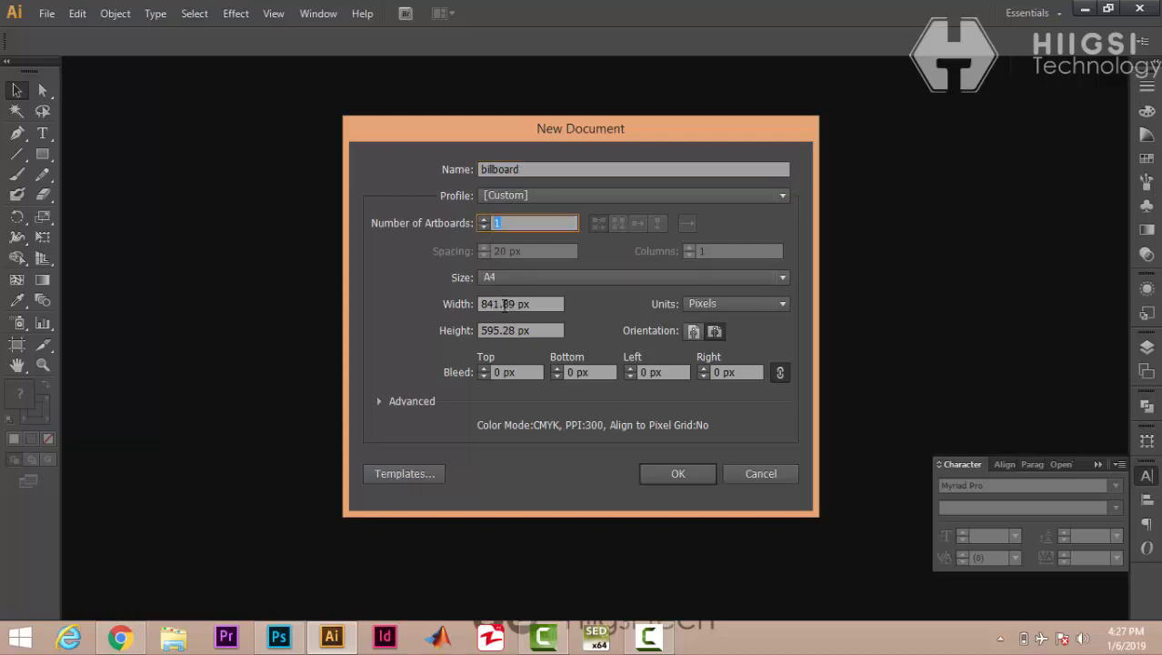
left_click(727, 306)
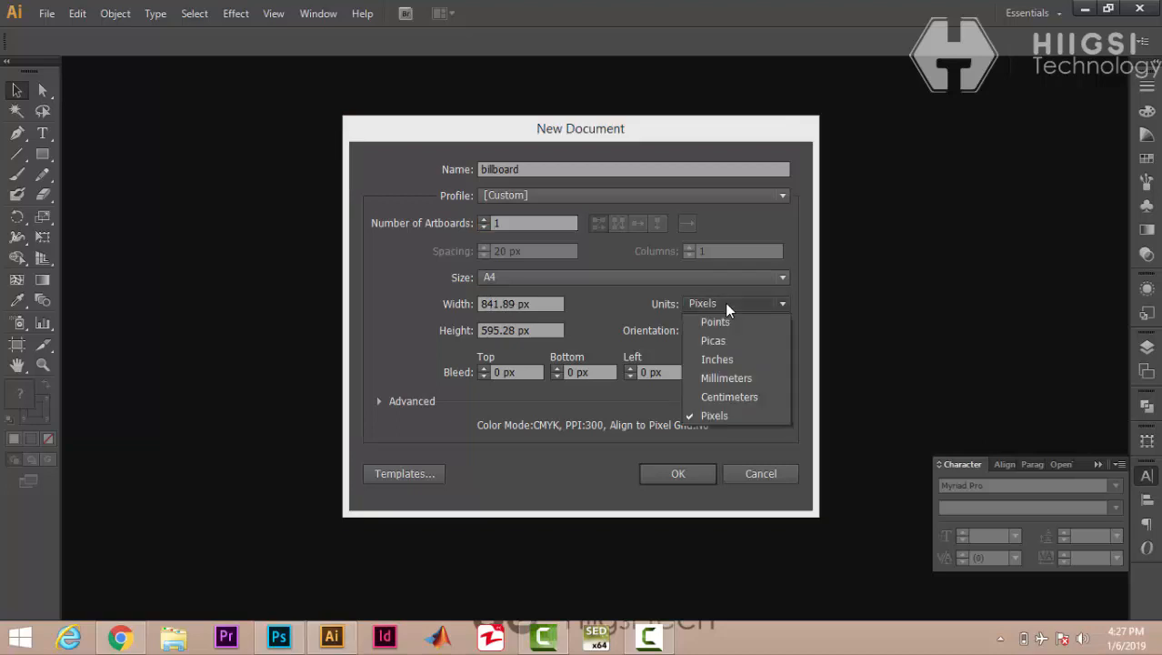
left_click(725, 411)
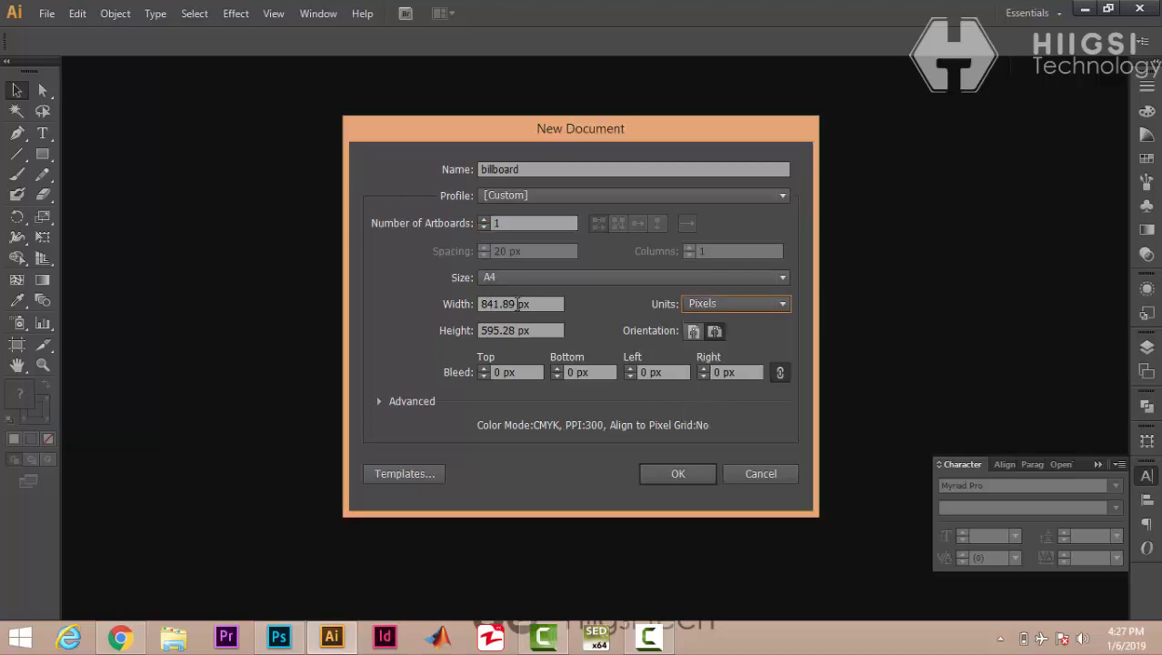
Step: Set the new document's size to 1466 px wide by 816 px high and create it
left_click_drag(516, 303, 415, 306)
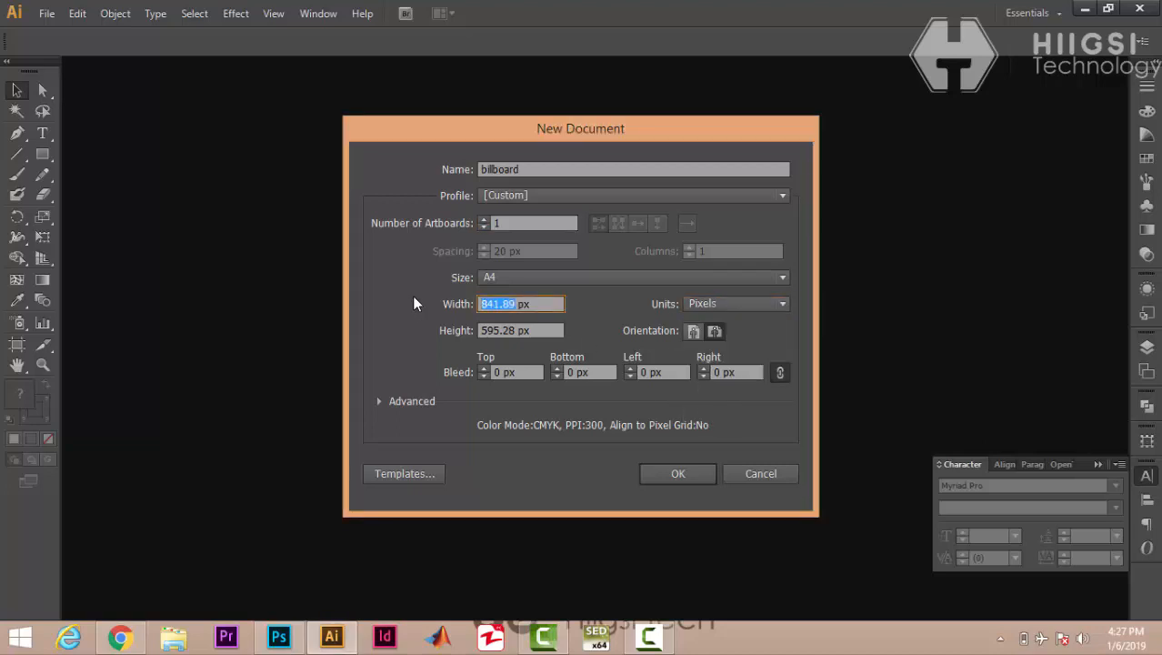
type("14")
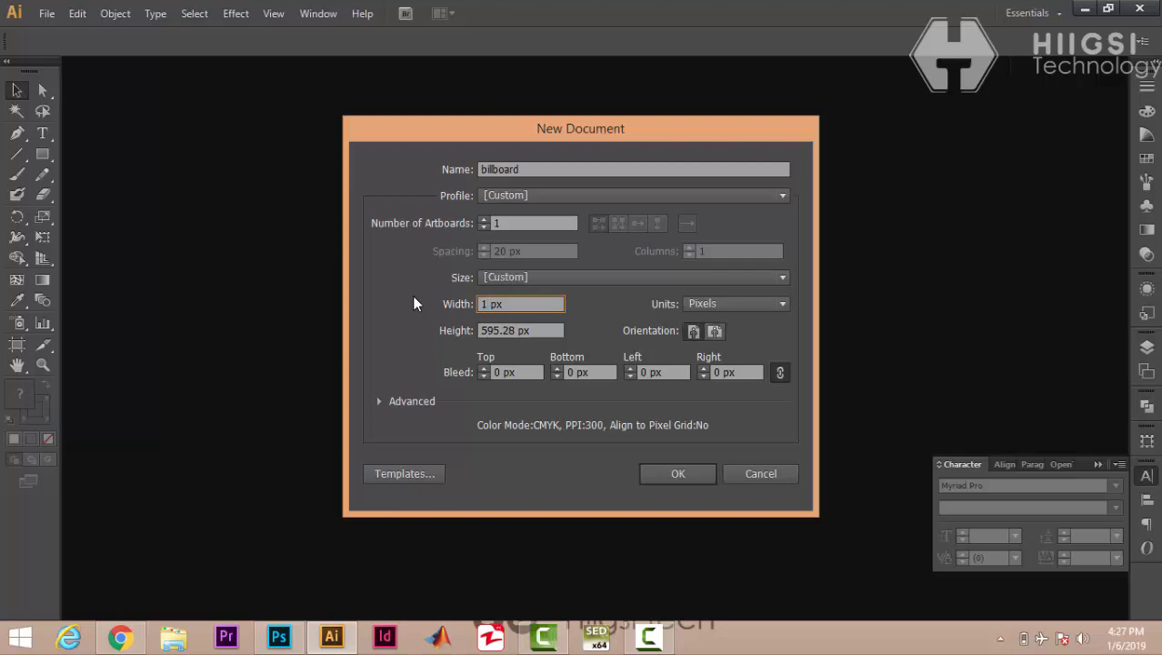
type("60")
key("BackSpace")
type("6")
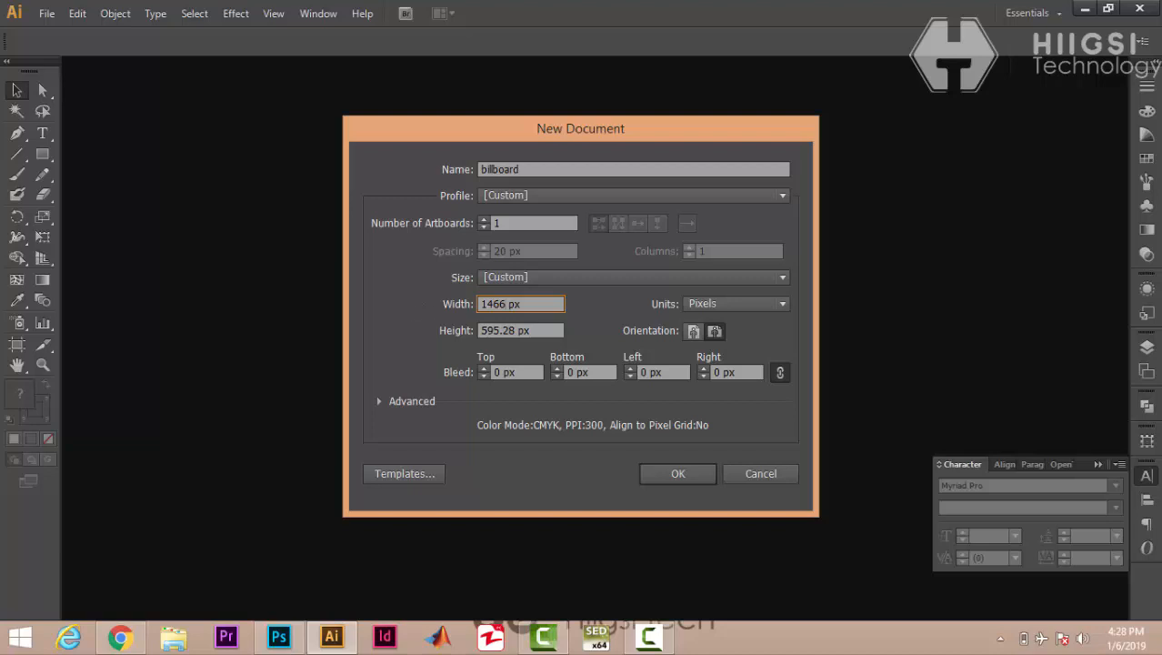
left_click(518, 330)
left_click_drag(518, 330, 364, 327)
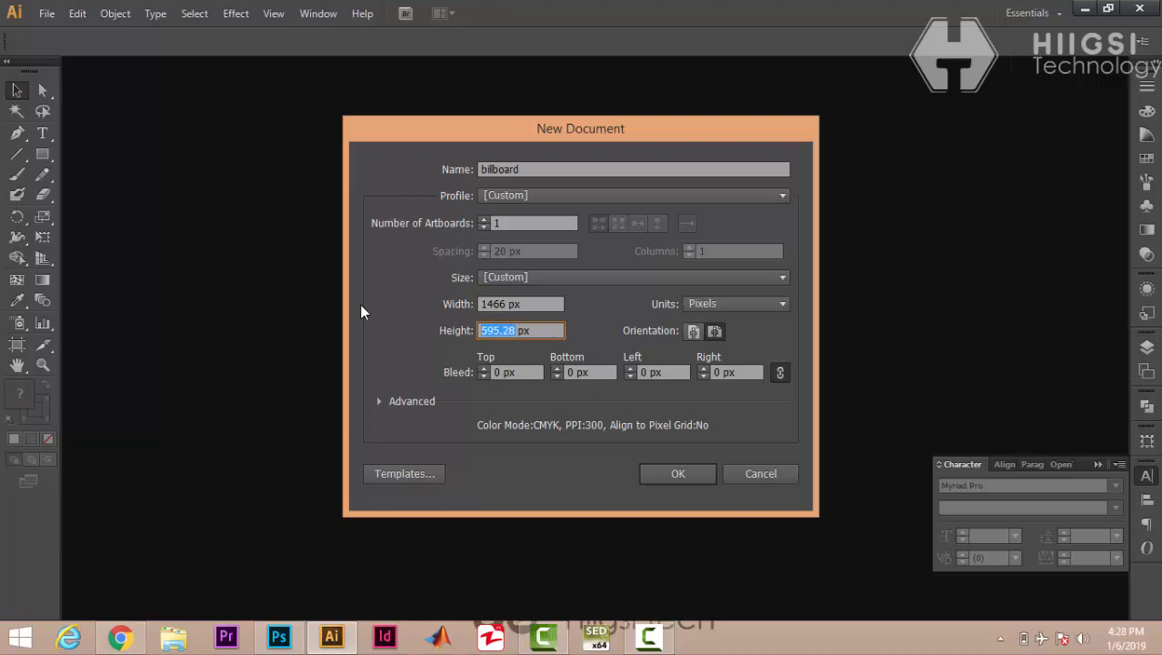
type("816")
left_click(673, 474)
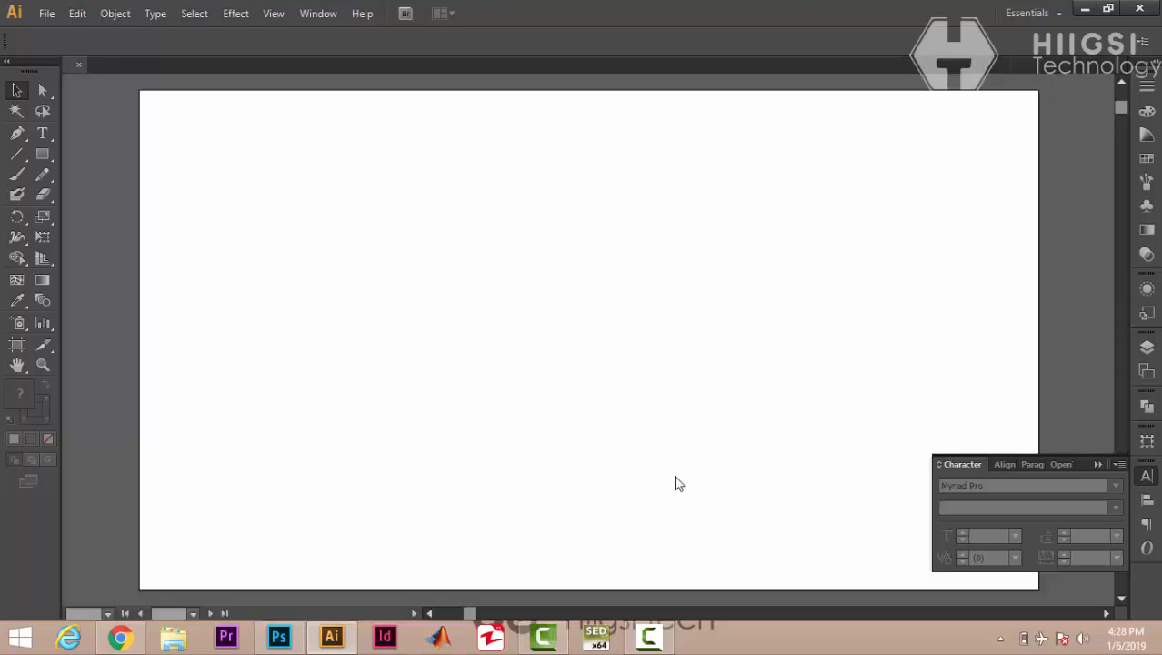
Step: Collapse the Character panel and place the burger image on the right half of the artboard
left_click(1096, 464)
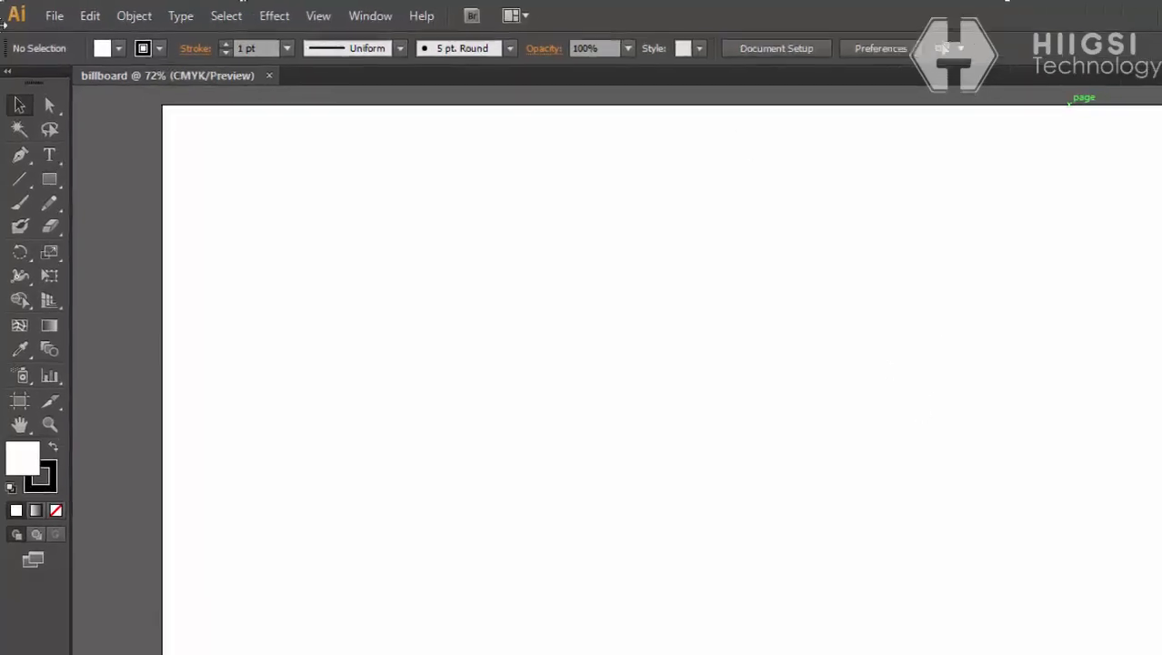
left_click(68, 21)
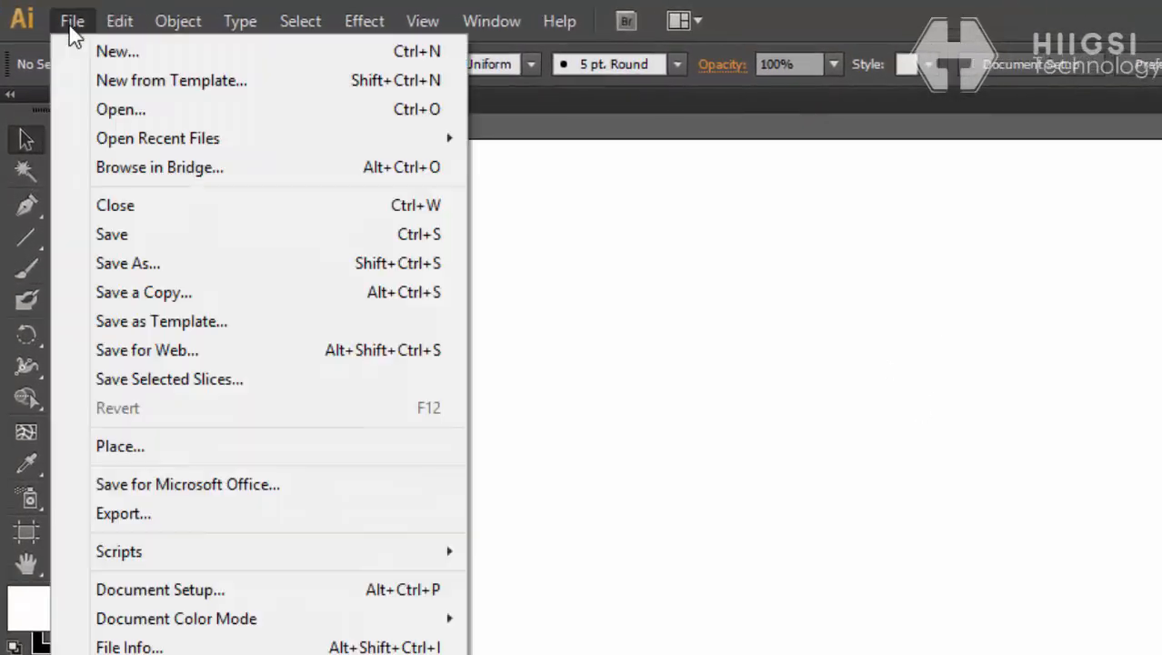
left_click(110, 447)
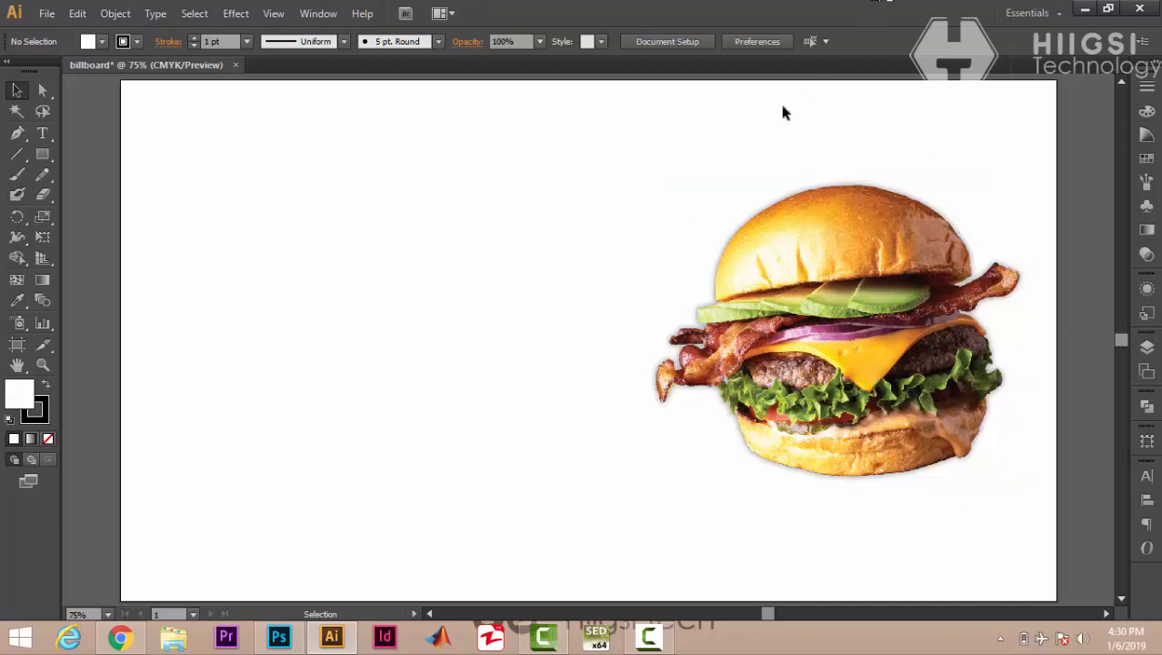
Step: Draw a closed triangle with the Pen tool, about 148 px wide along the artboard's top edge, tapering to a point on its bottom edge
left_click(16, 134)
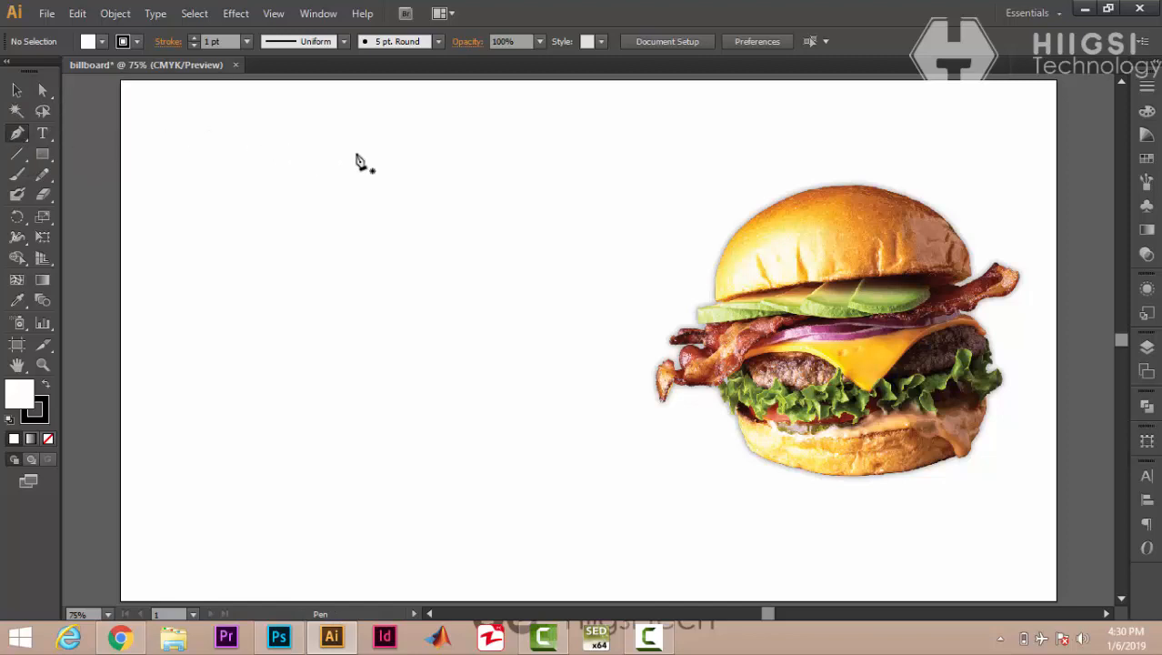
left_click(514, 81)
scroll(568, 431, "down", 2)
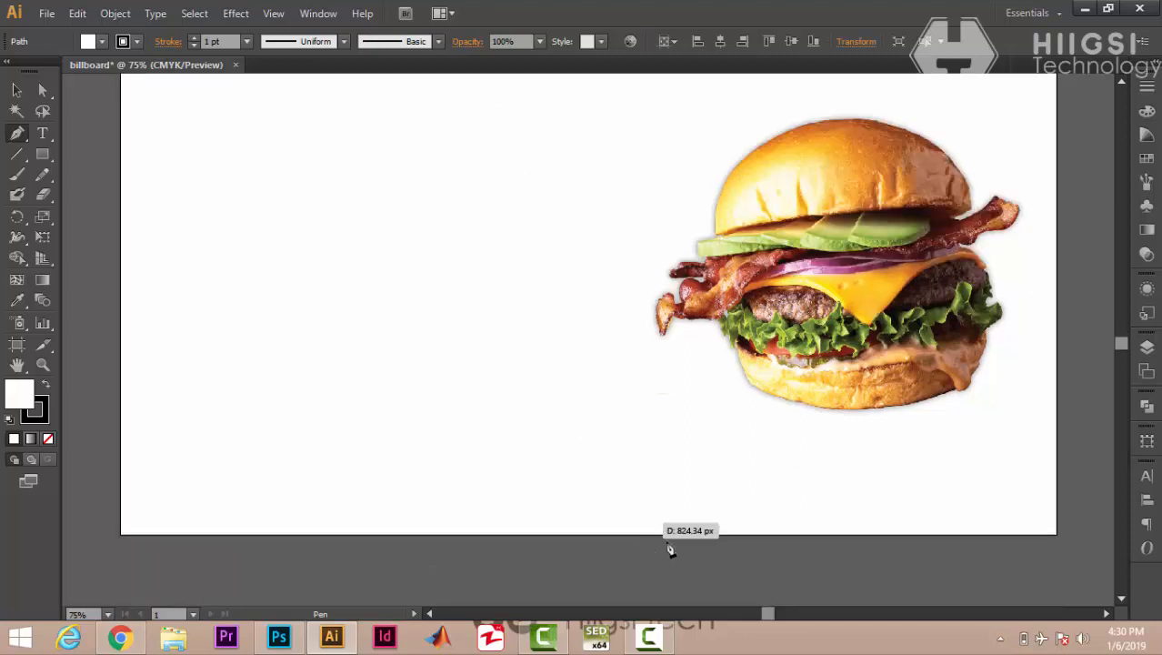
scroll(703, 510, "up", 2)
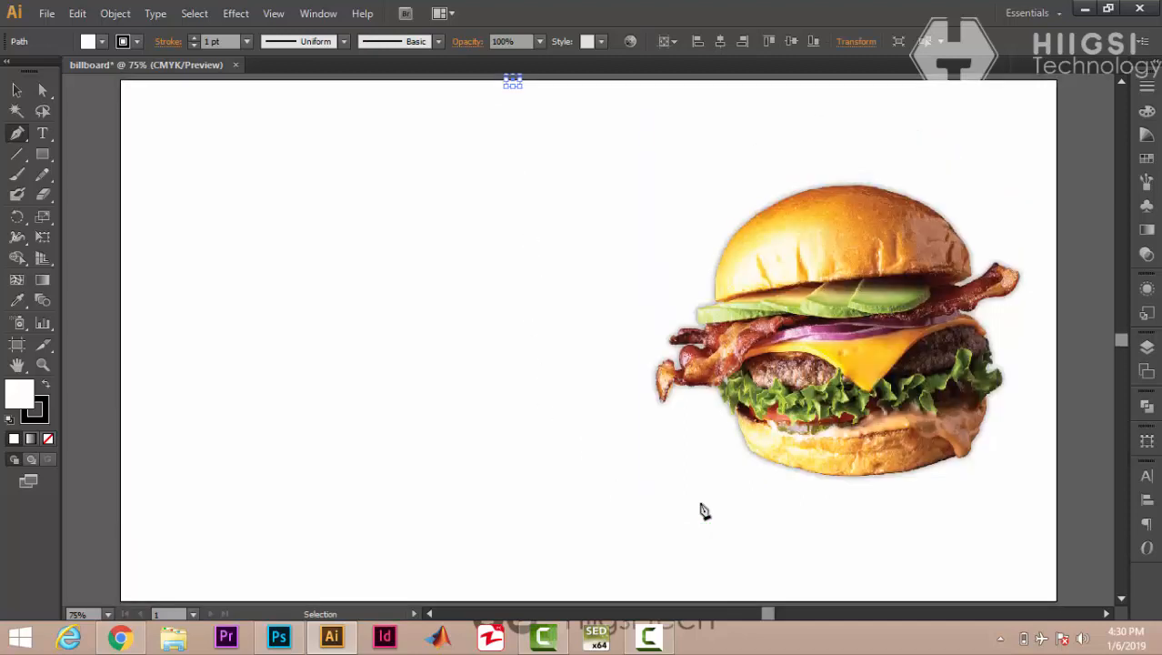
left_click(680, 601)
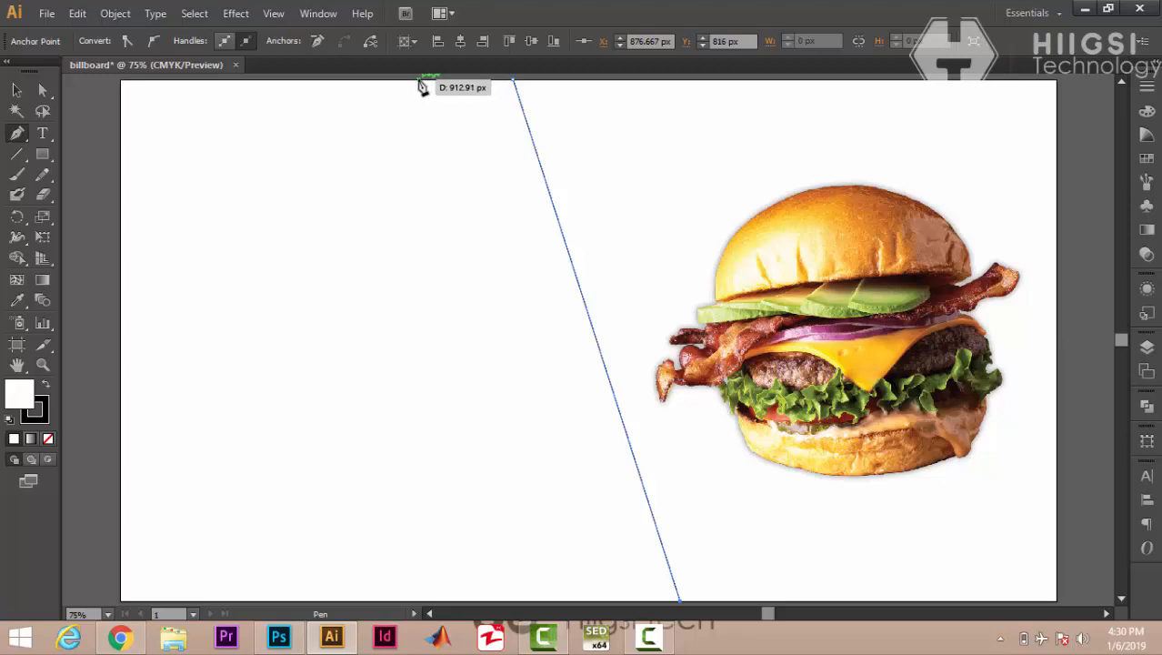
left_click(419, 82)
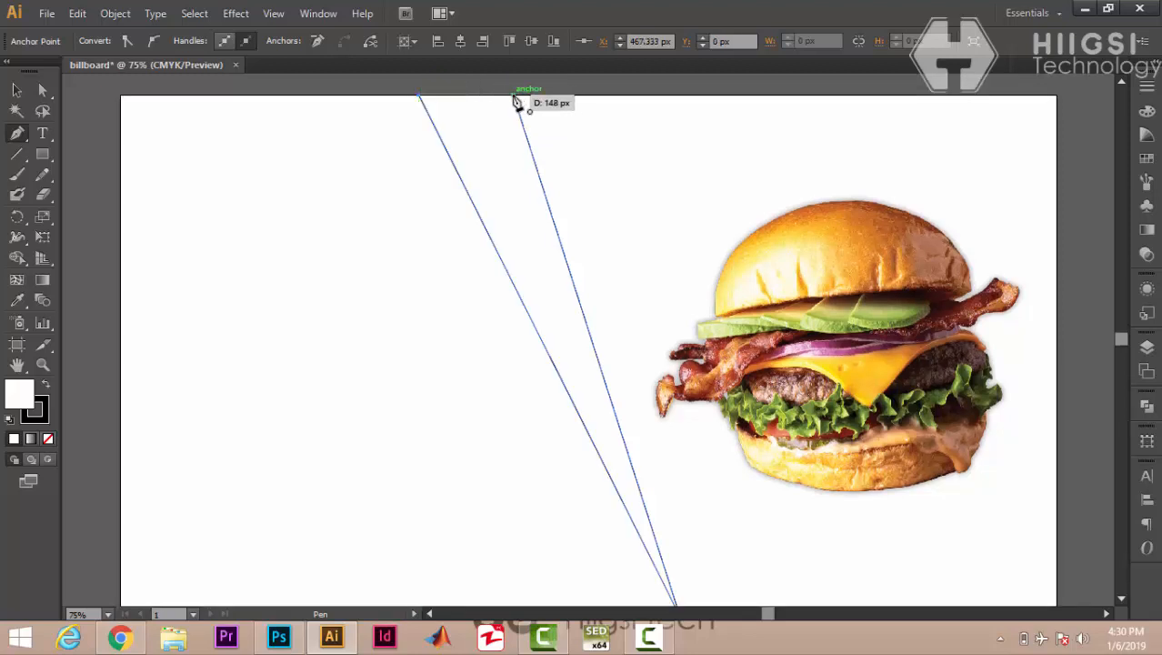
left_click(515, 95)
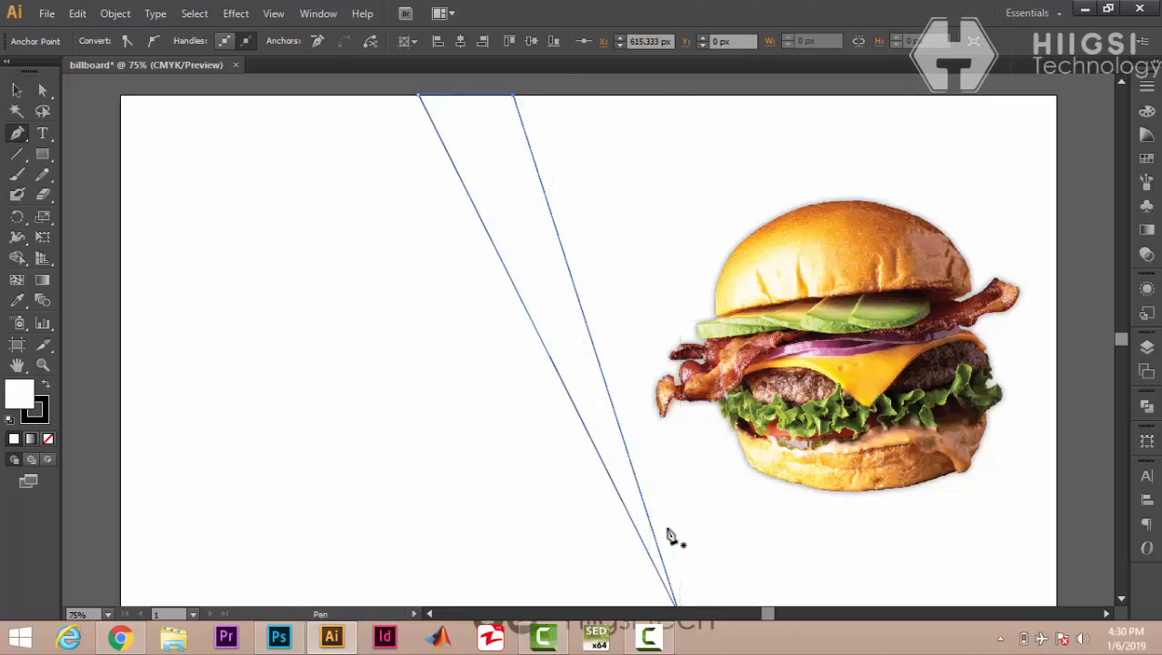
Step: Swap the triangle's fill and stroke to fill it black, remove its stroke, and deselect it
left_click(29, 408)
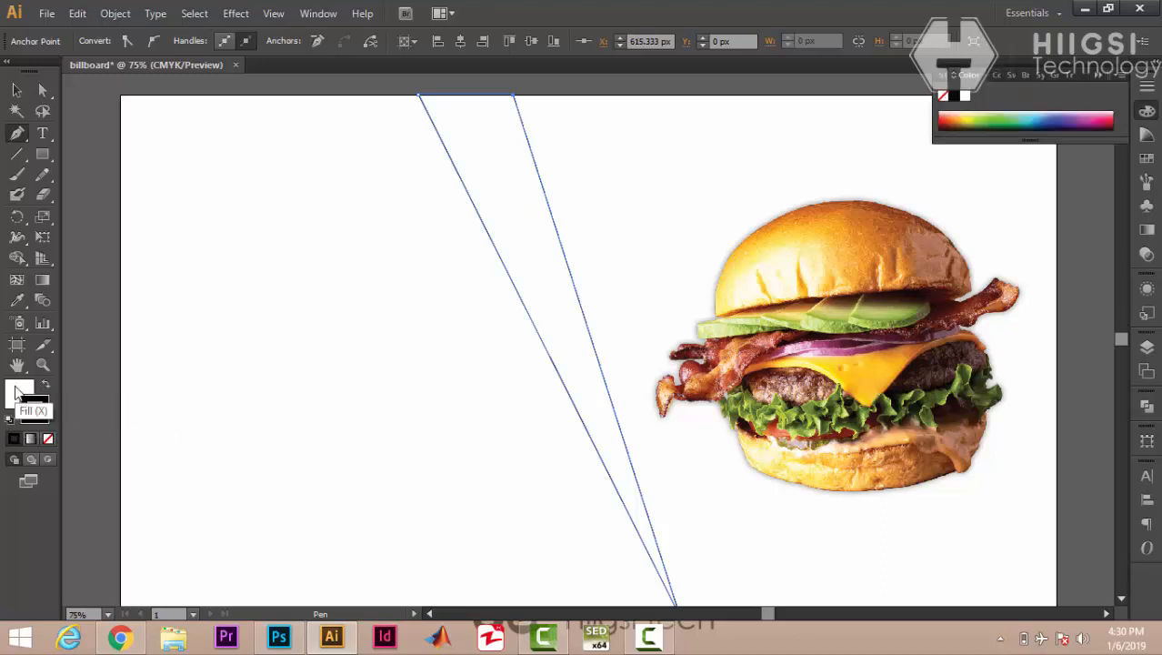
left_click(20, 393)
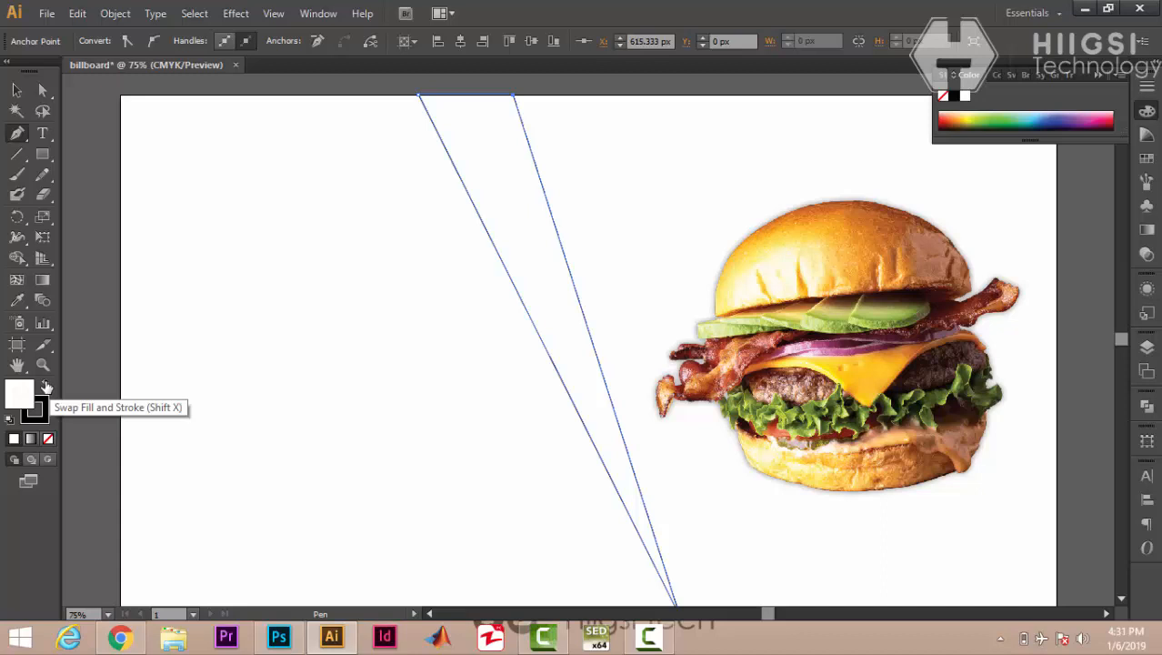
left_click(45, 387)
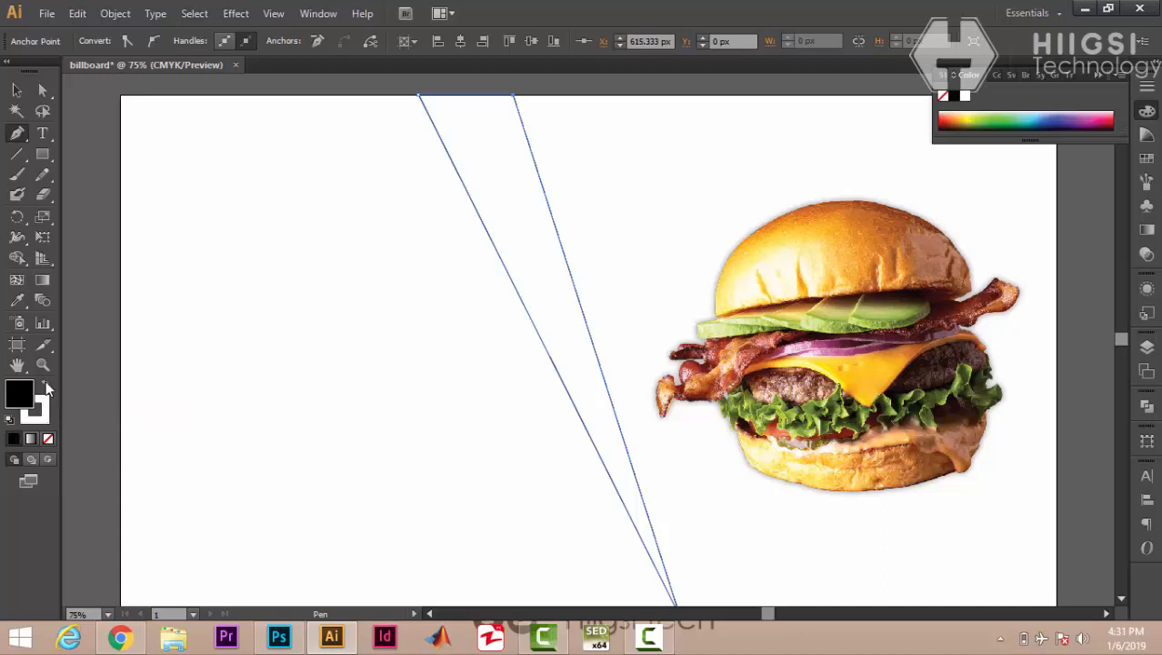
left_click(48, 439)
left_click(16, 91)
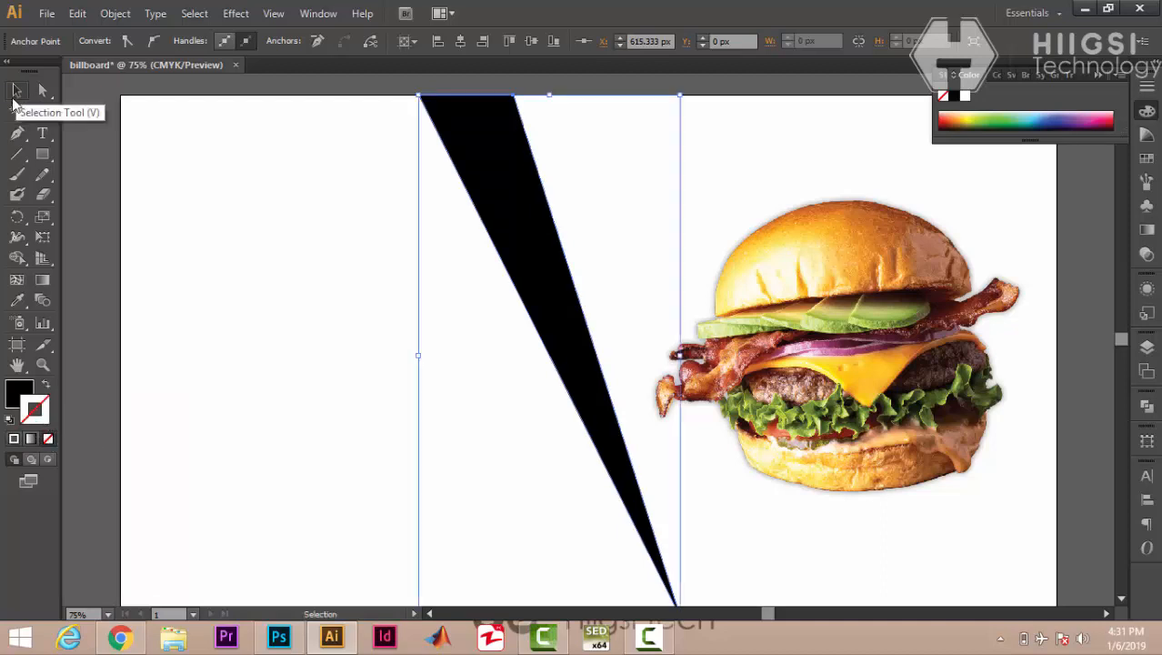
left_click(284, 258)
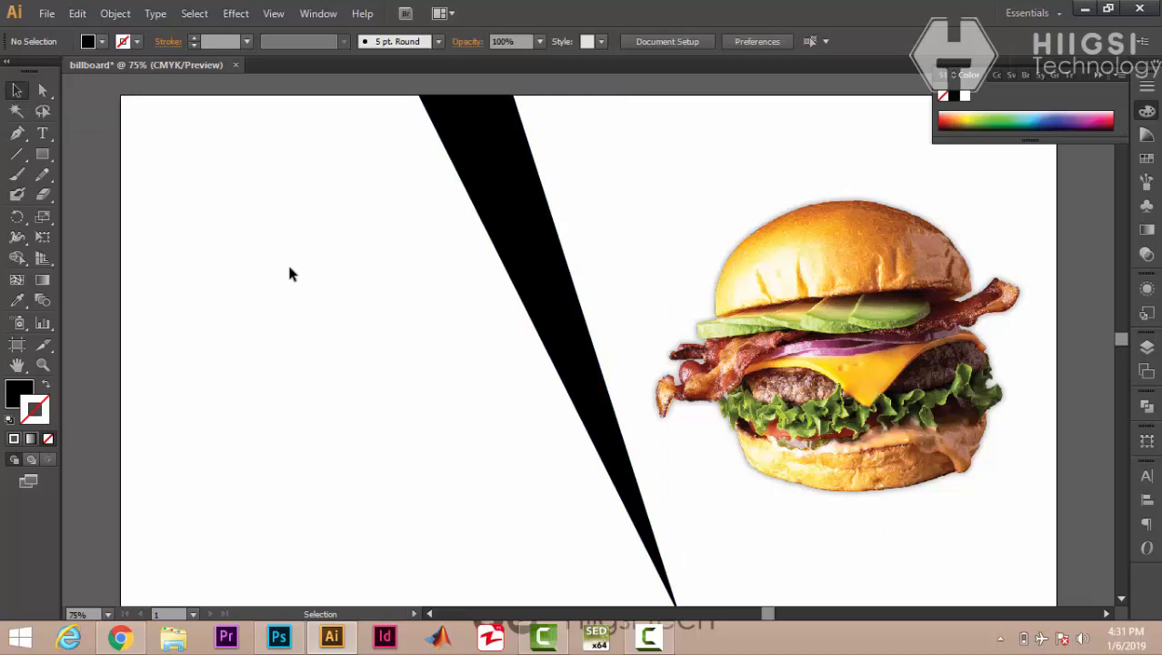
Step: Draw a black rectangle from the artboard's top-left corner to the triangle's tip on the bottom edge
left_click(41, 156)
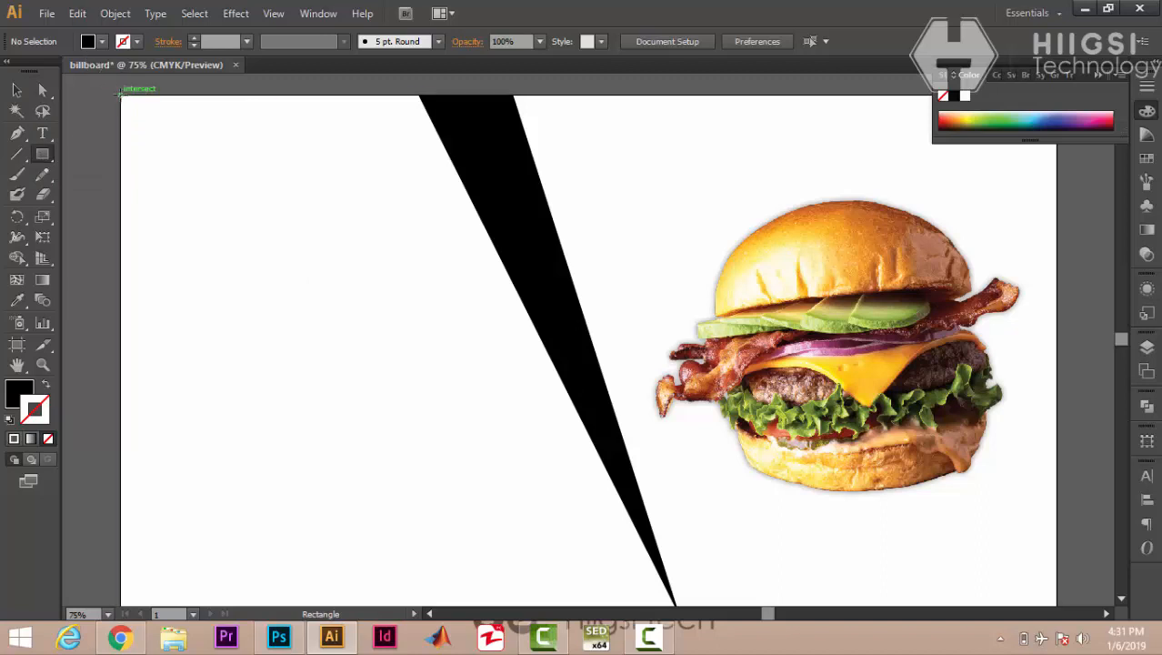
left_click_drag(121, 94, 679, 537)
scroll(686, 495, "up", 2)
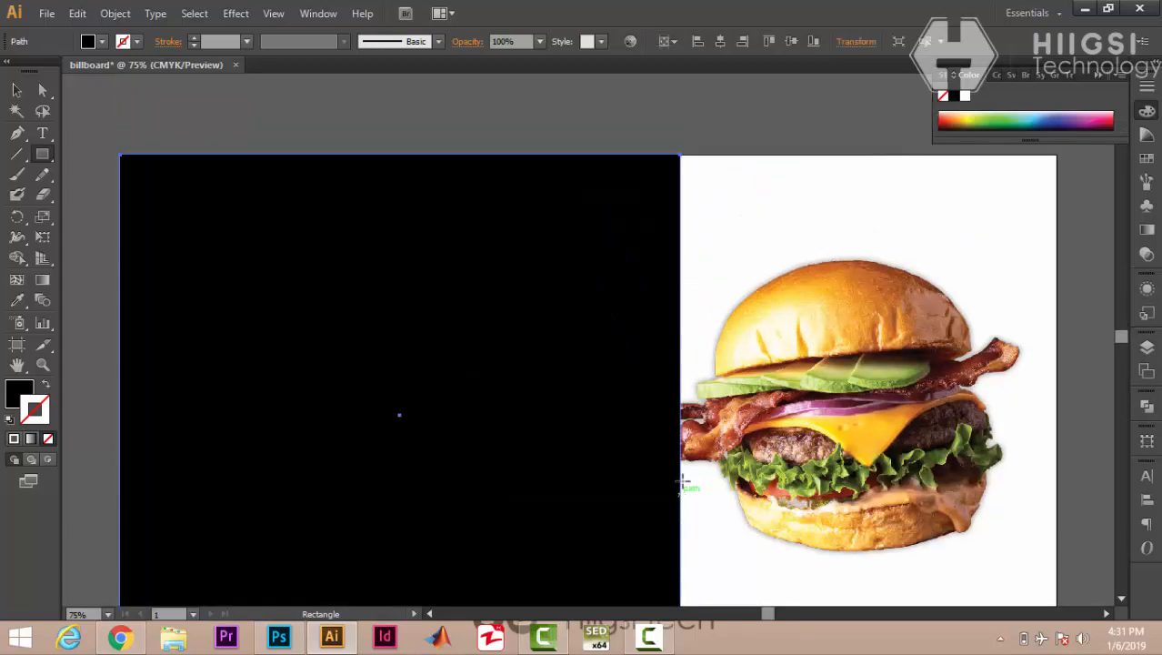
Step: Move the rectangle's top-right corner left along the artboard's top edge to about X 505 px, making that side slanted
left_click(44, 91)
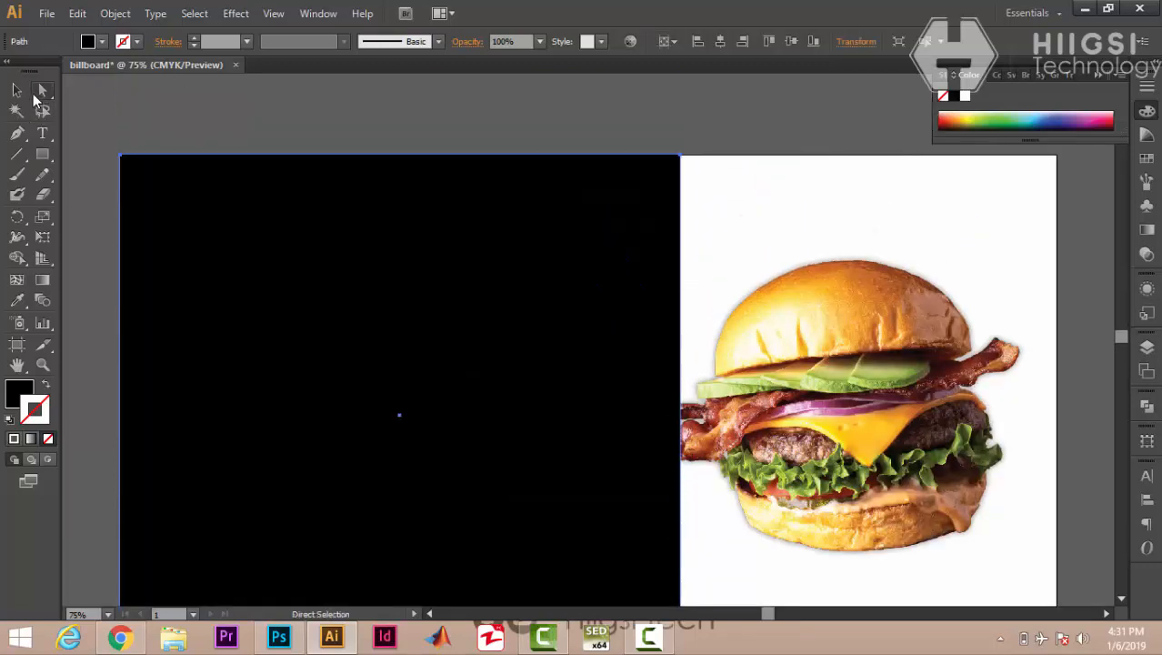
left_click(680, 157)
left_click_drag(674, 160, 443, 158)
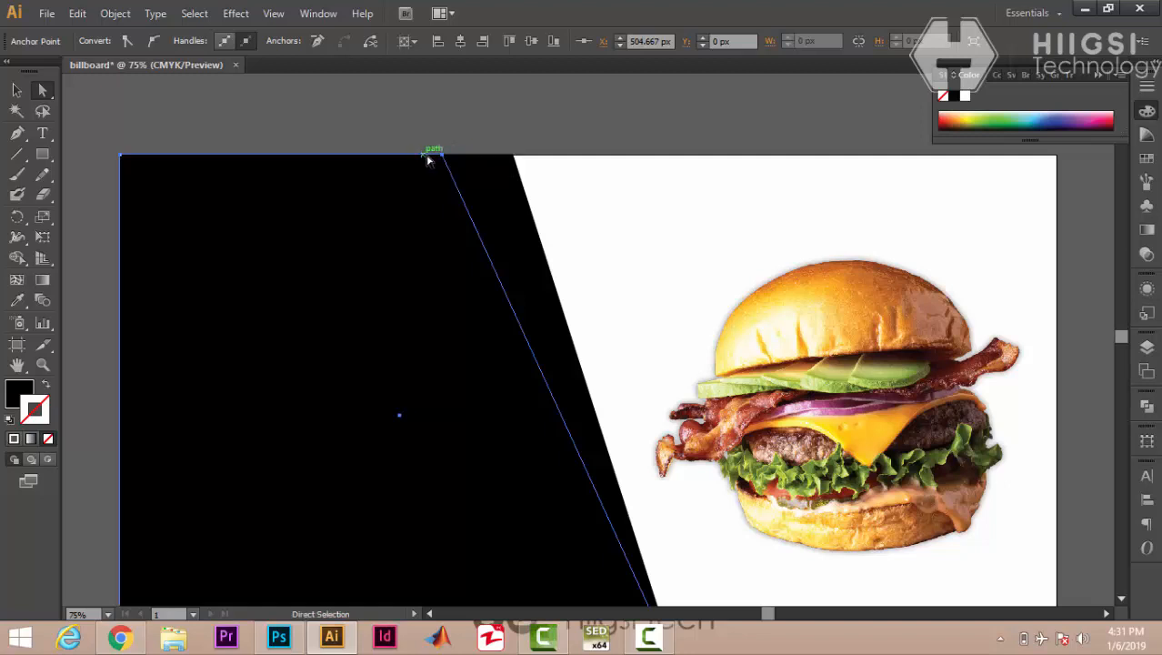
left_click(182, 105)
Step: Fill the slanted shape covering the artboard's left side with dark red and deselect it
left_click(17, 90)
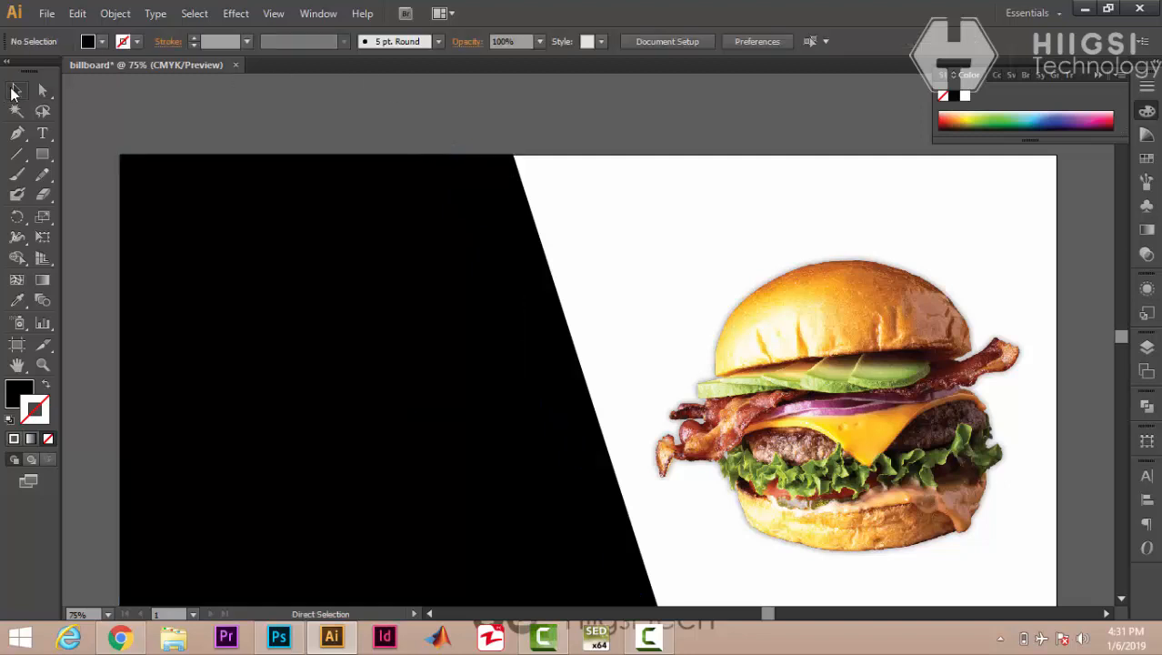
left_click(295, 332)
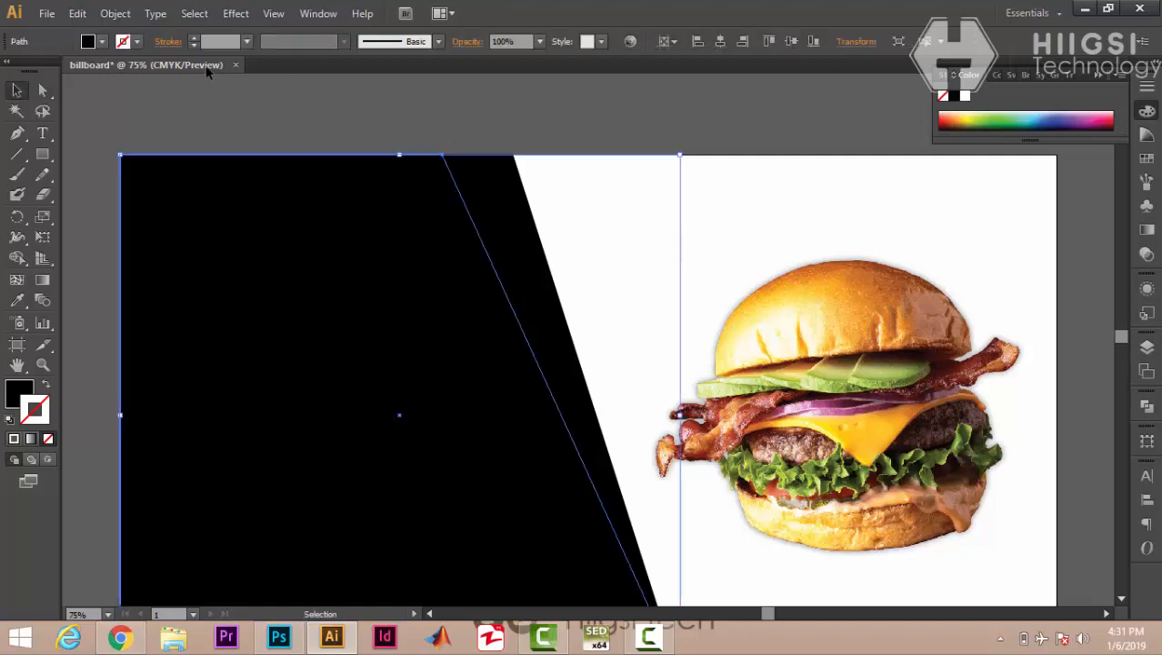
left_click(101, 40)
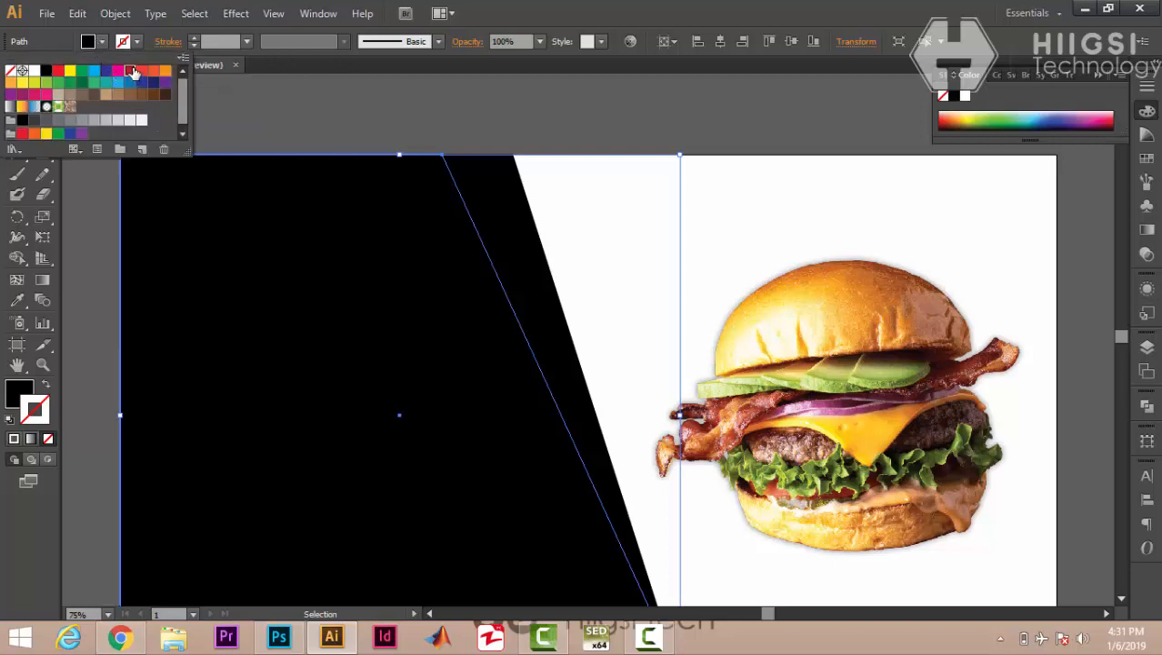
left_click(130, 71)
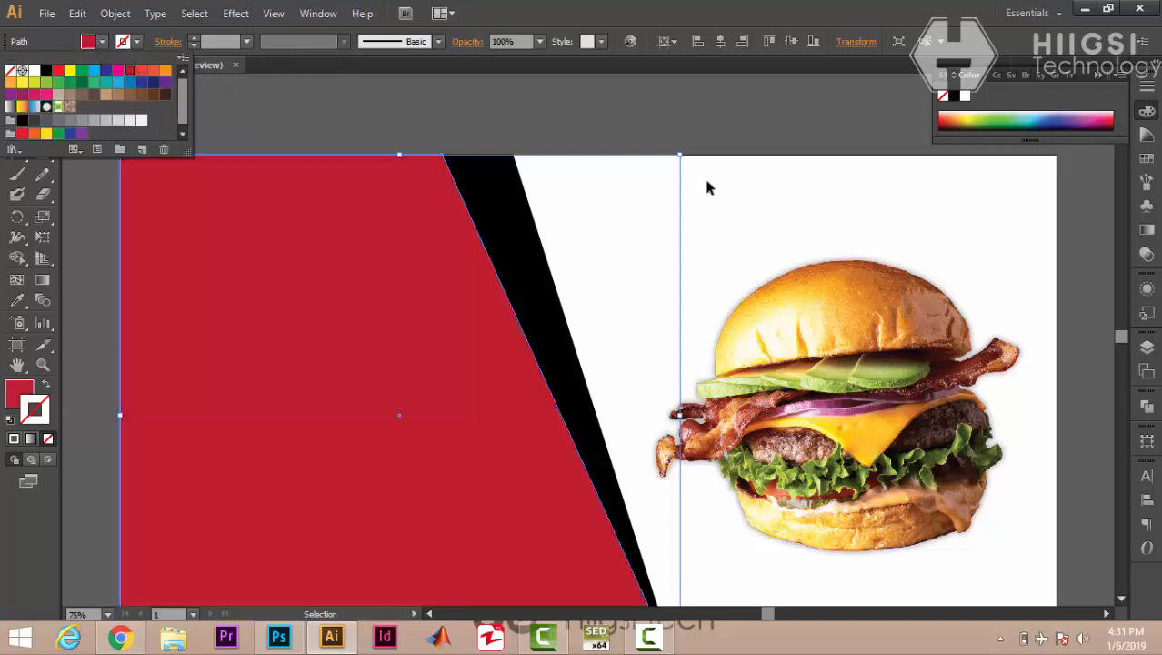
left_click(739, 186)
left_click(738, 188)
Step: Draw a red circle with the Ellipse tool, centred on the slanted edge at about X 599, Y 206 px, and shift it slightly down
scroll(738, 187, "down", 2)
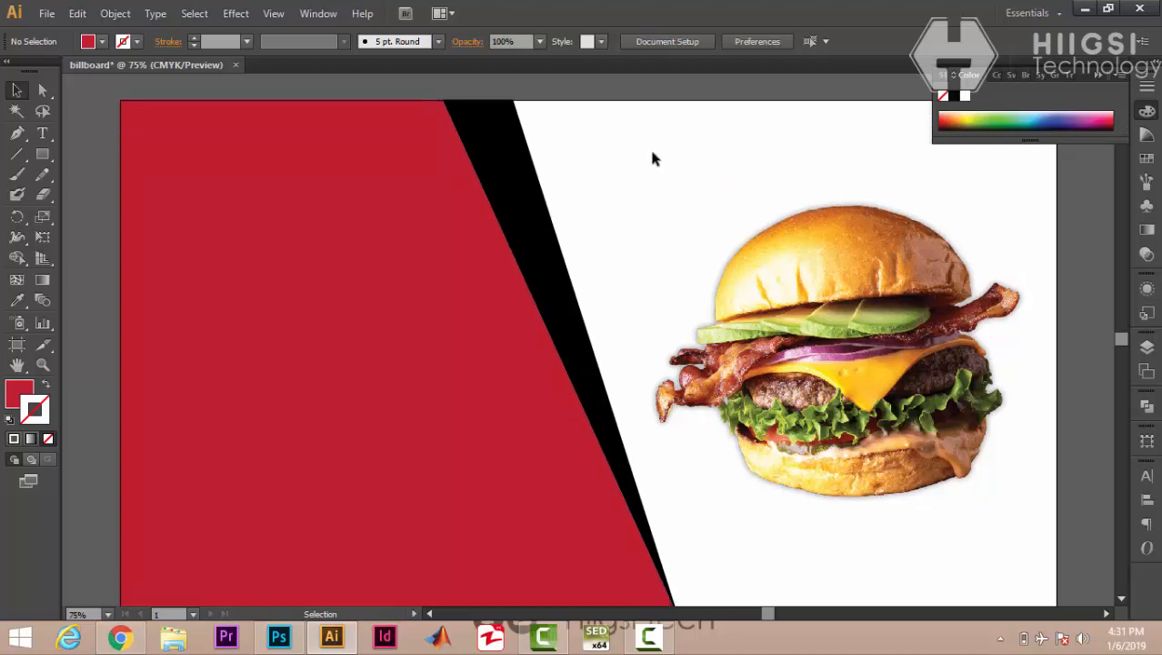
left_click(42, 155)
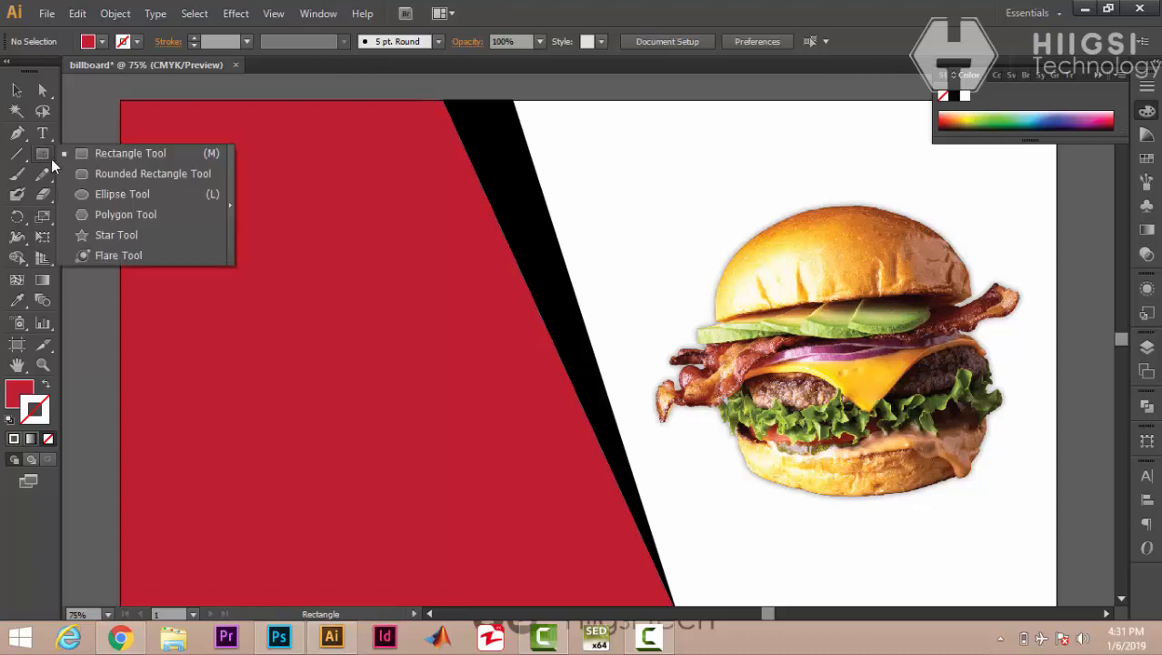
left_click(110, 196)
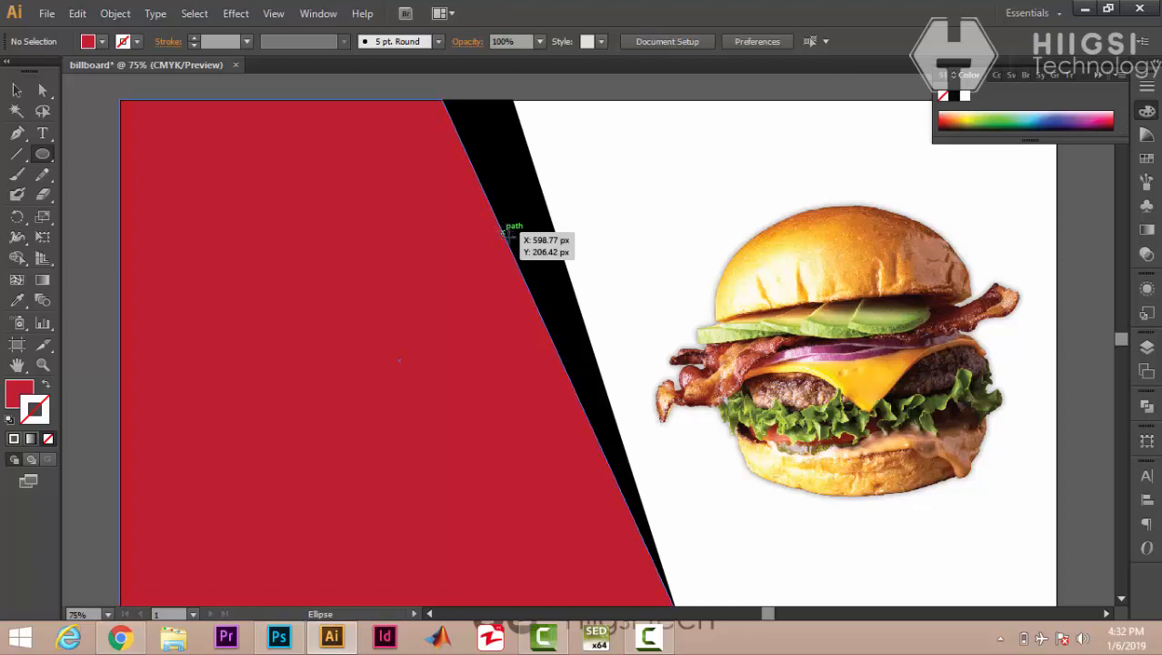
left_click_drag(503, 233, 565, 337)
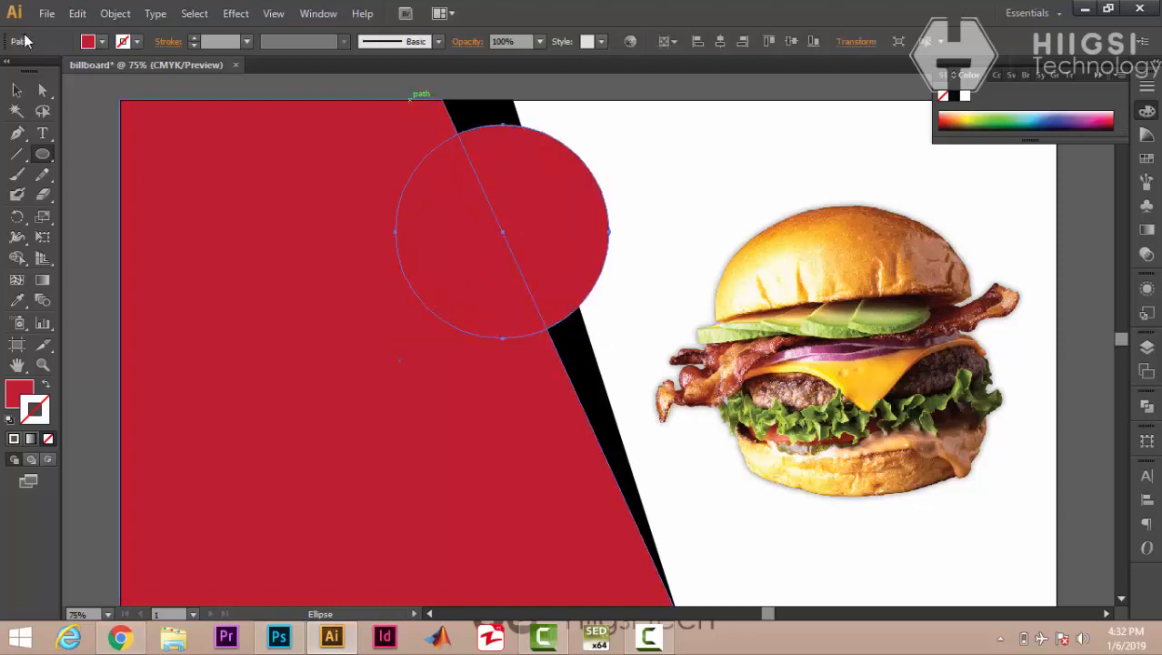
left_click(18, 90)
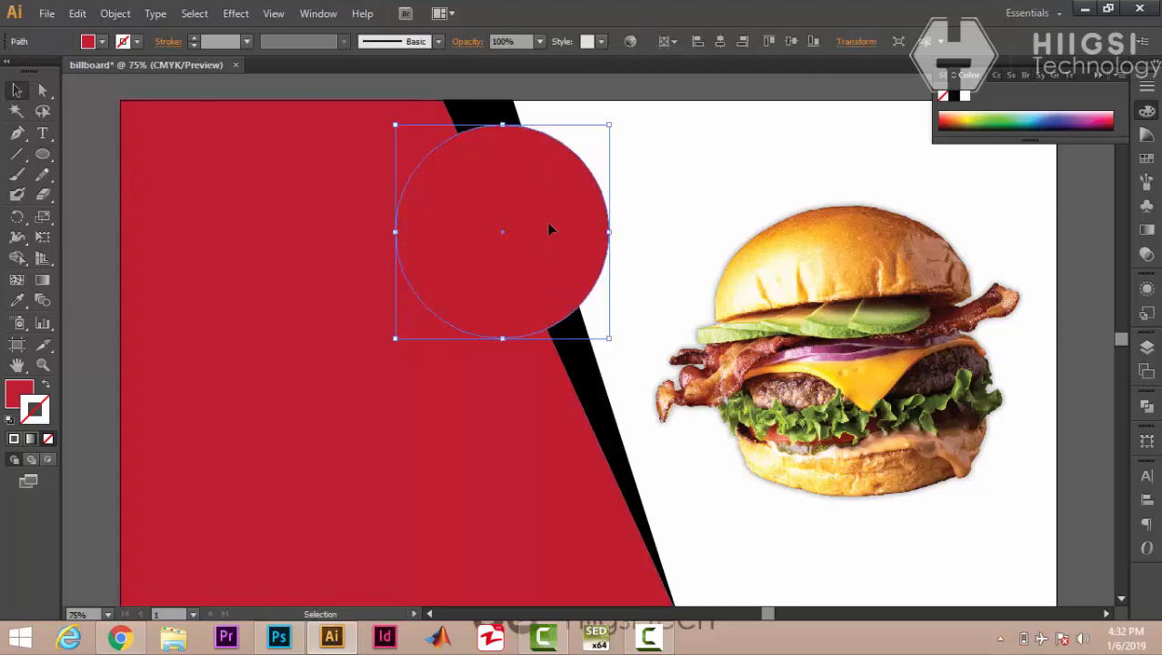
mouse_move(549, 229)
left_mouse_down()
mouse_move(519, 244)
mouse_move(523, 256)
mouse_move(542, 246)
left_mouse_up()
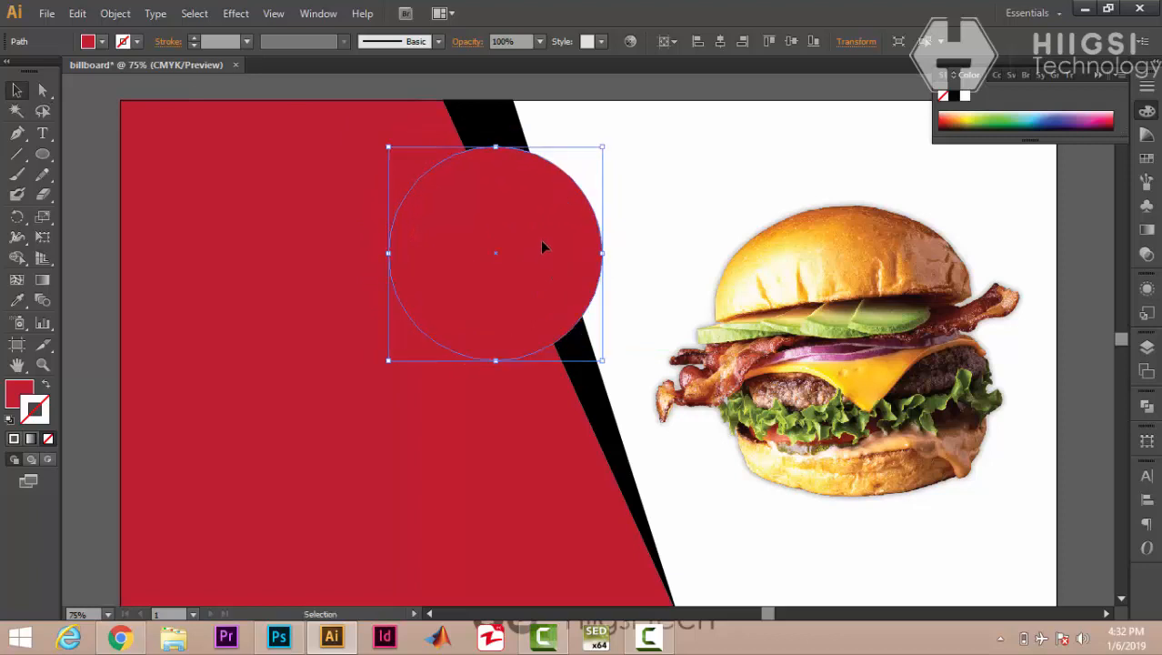
Step: Give the circle a black stroke with a weight of 15 pt
left_click(139, 45)
left_click(46, 73)
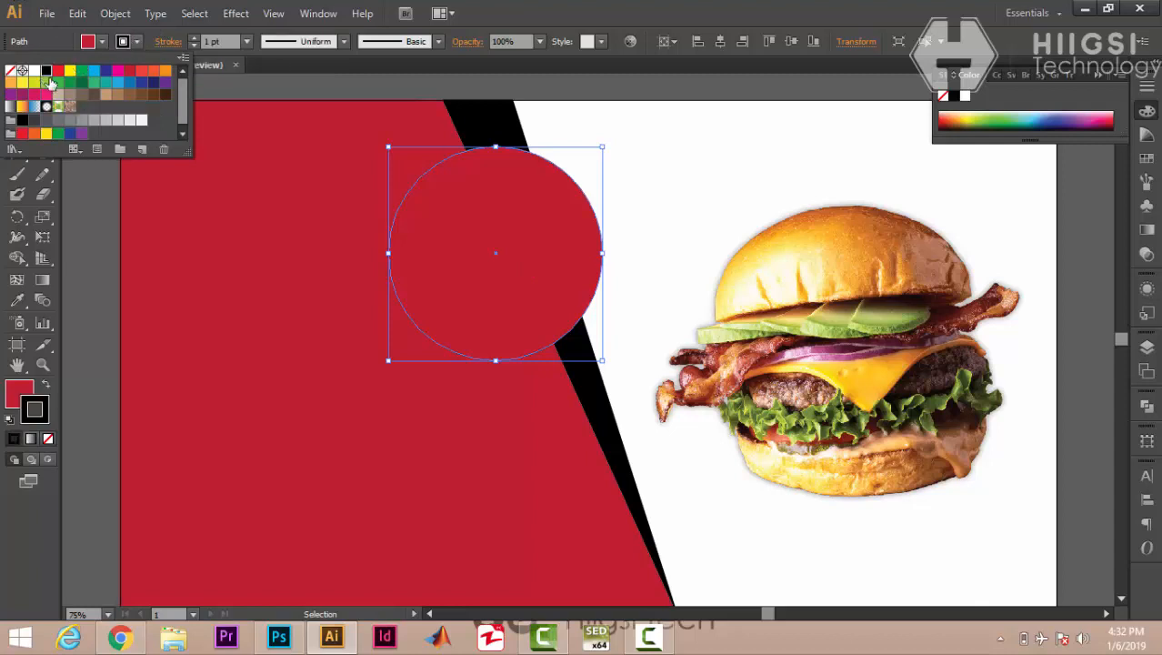
left_click(194, 38)
left_click(194, 37)
left_click(194, 37)
left_click(193, 37)
left_click(194, 37)
left_click(193, 38)
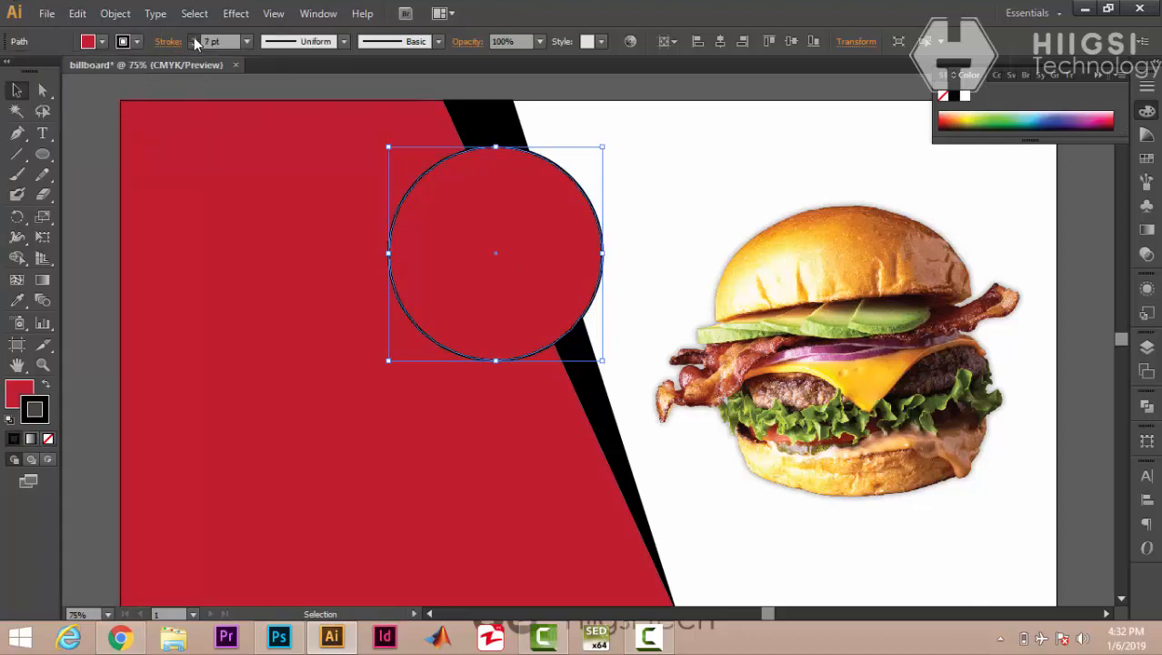
left_click(194, 37)
left_click(193, 37)
left_click(193, 37)
left_click(194, 38)
left_click(194, 38)
left_click(194, 38)
left_click(194, 37)
left_click(194, 37)
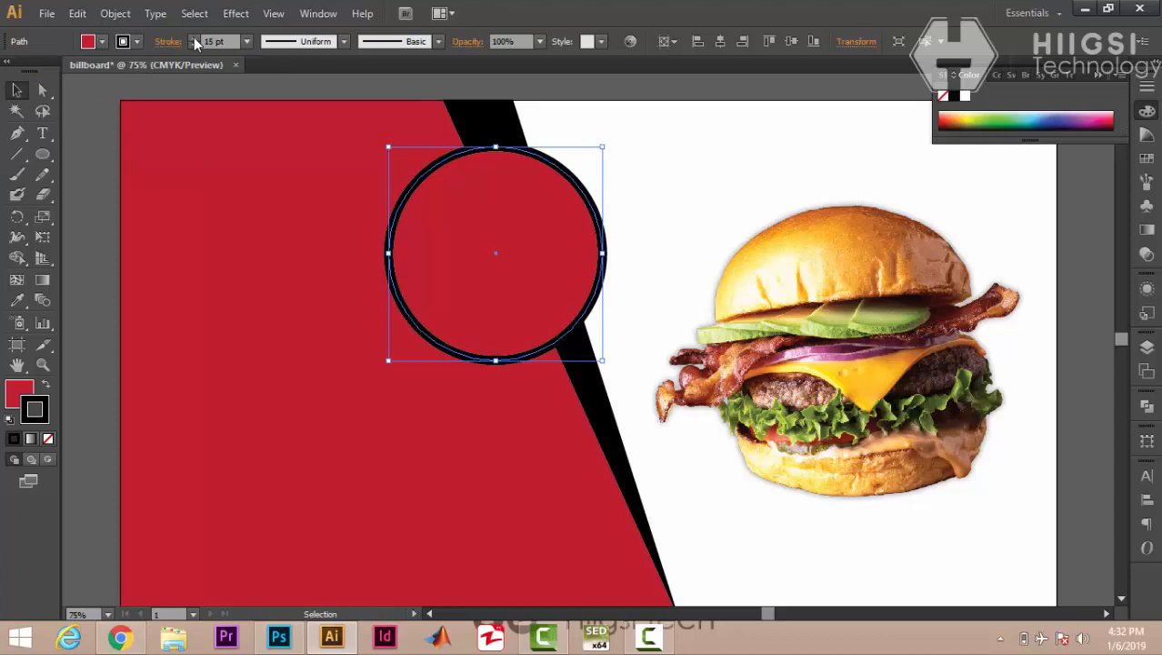
Step: Shift the stroked circle slightly up and right so it overlaps the slanted black stripe, and deselect it
left_click(688, 171)
left_click_drag(511, 257, 522, 246)
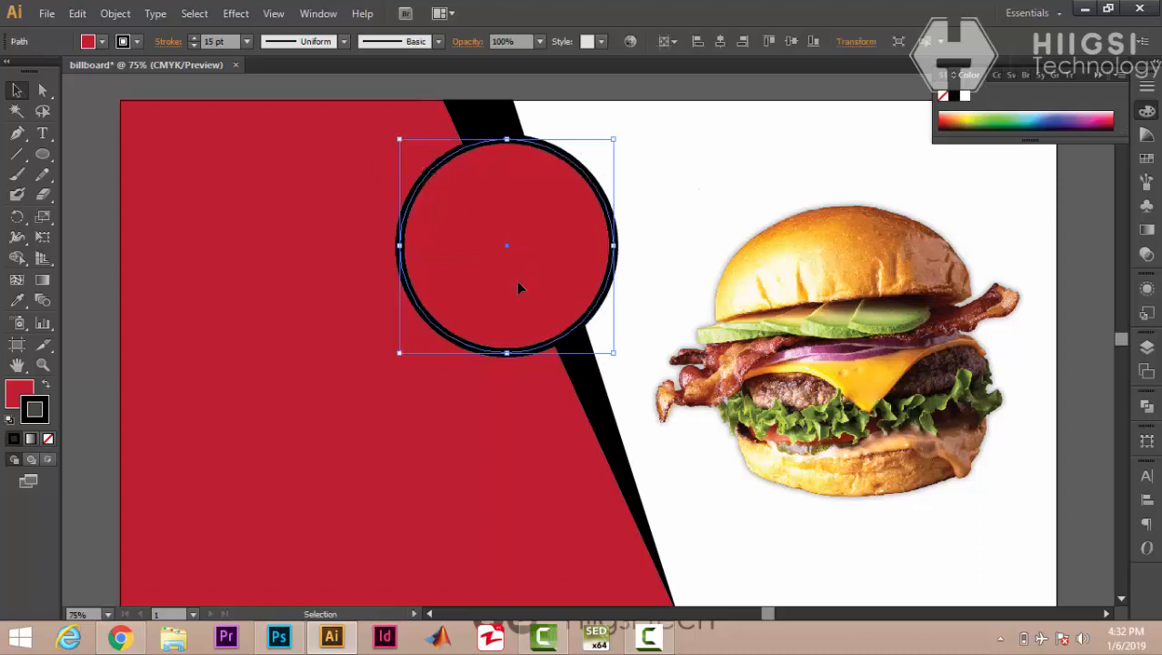
left_click(631, 177)
Step: Duplicate the circle below the original, scale the copy down, and position it over the lower part of the black stripe
left_click(488, 224)
left_click_drag(494, 224, 545, 453)
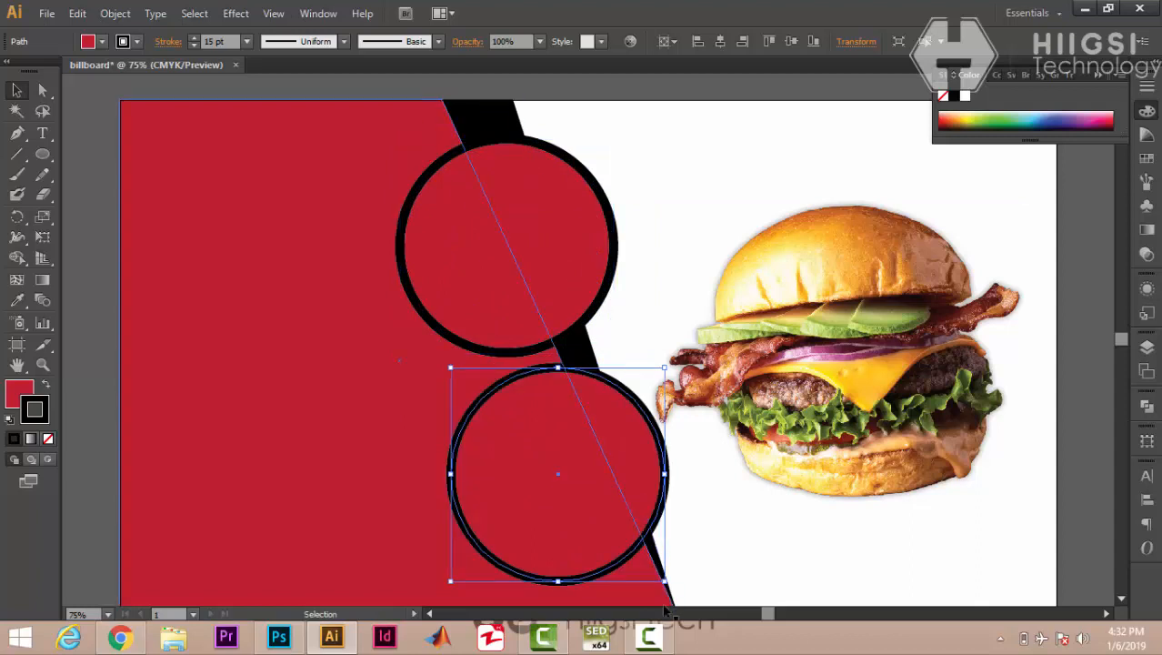
left_click_drag(664, 578, 635, 551)
left_click_drag(571, 513, 601, 505)
left_click(713, 533)
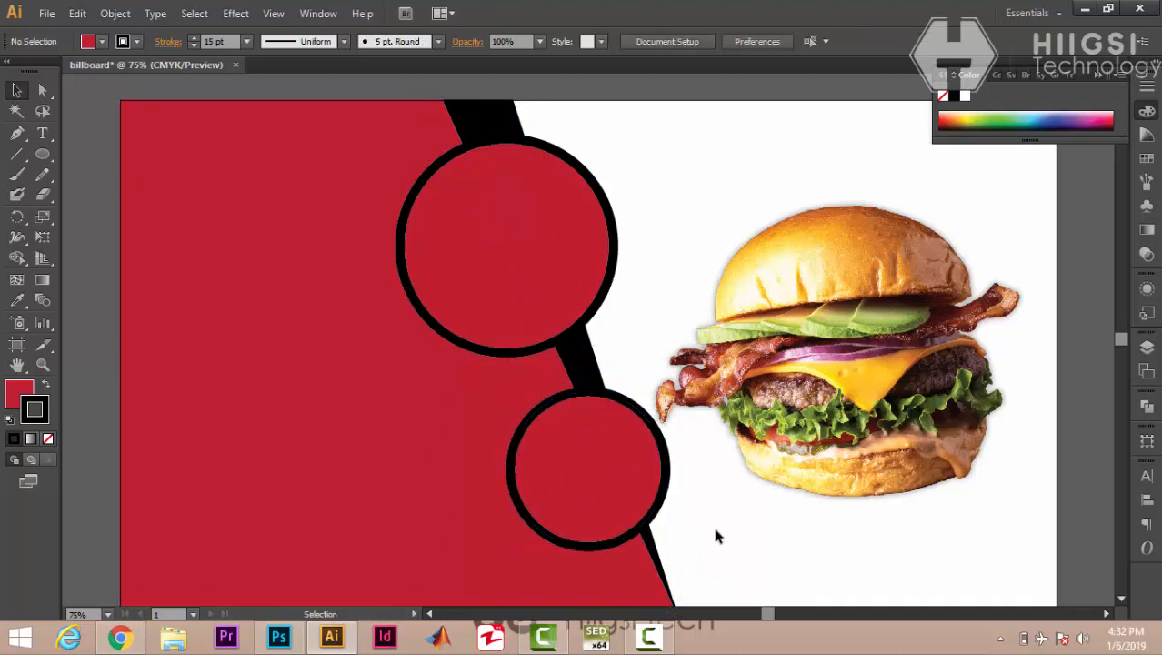
Step: Place images.jpg from HIIGSI TECH's illustrator/billboard folder inside the larger circle using Draw Inside mode
left_click(466, 207)
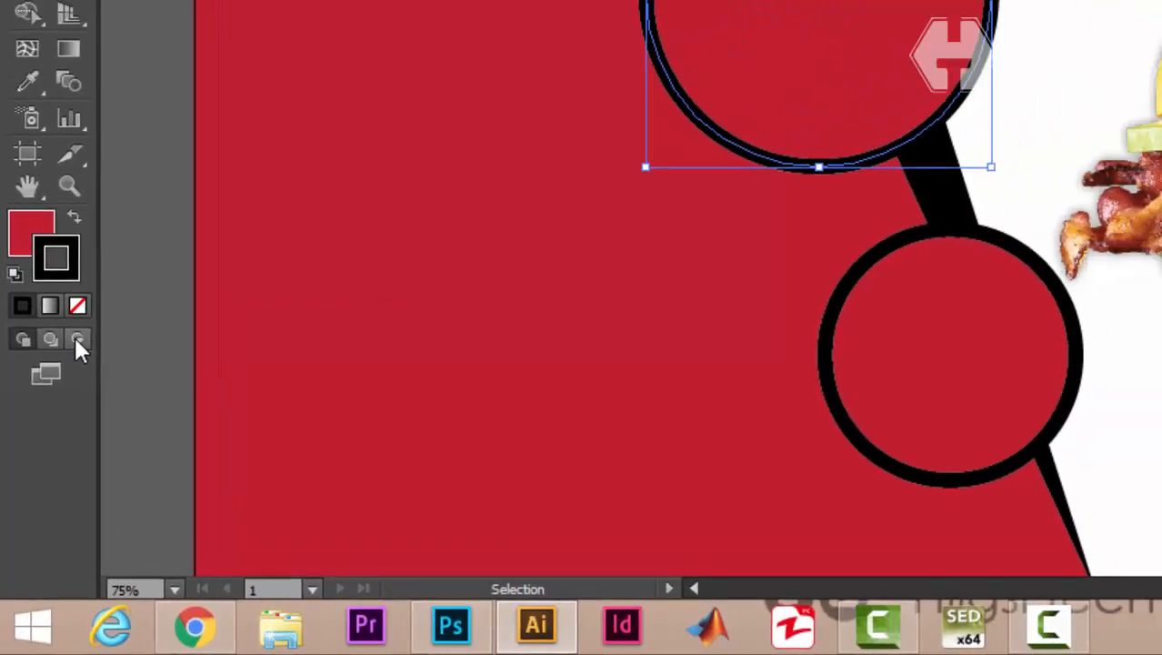
left_click(78, 340)
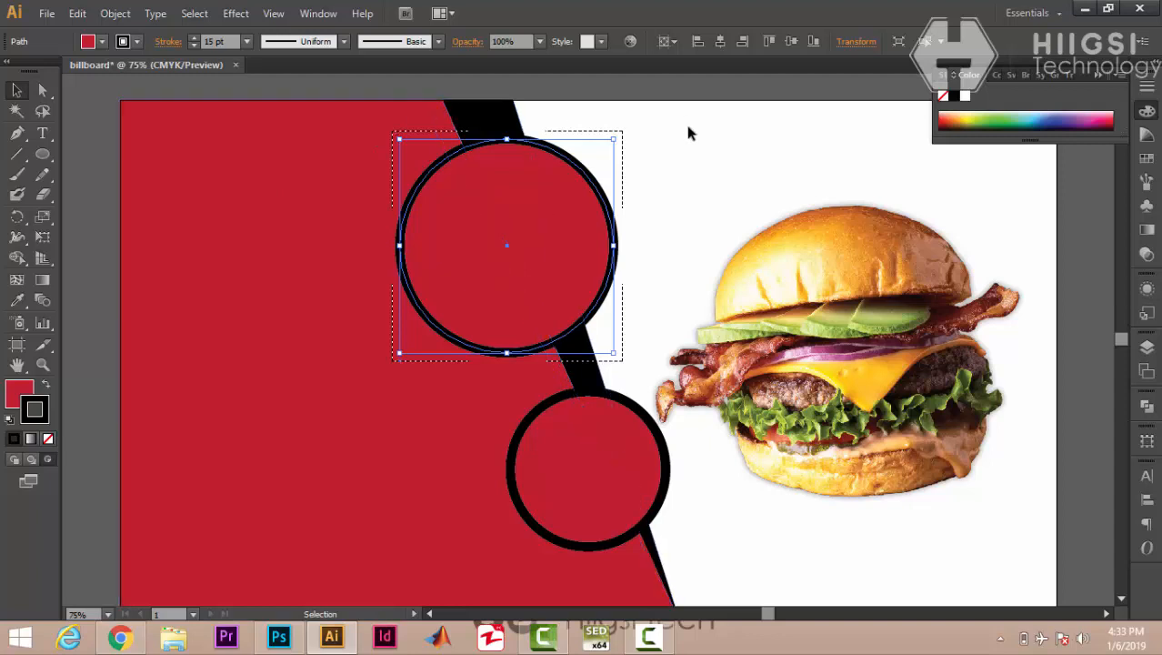
left_click(48, 14)
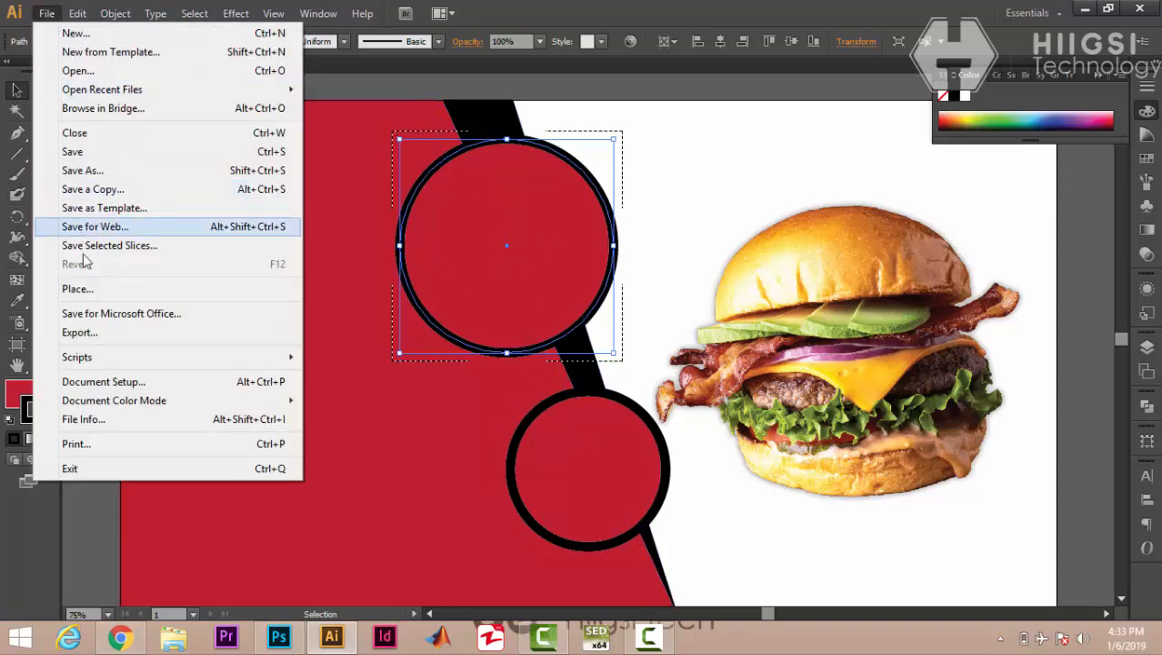
left_click(78, 288)
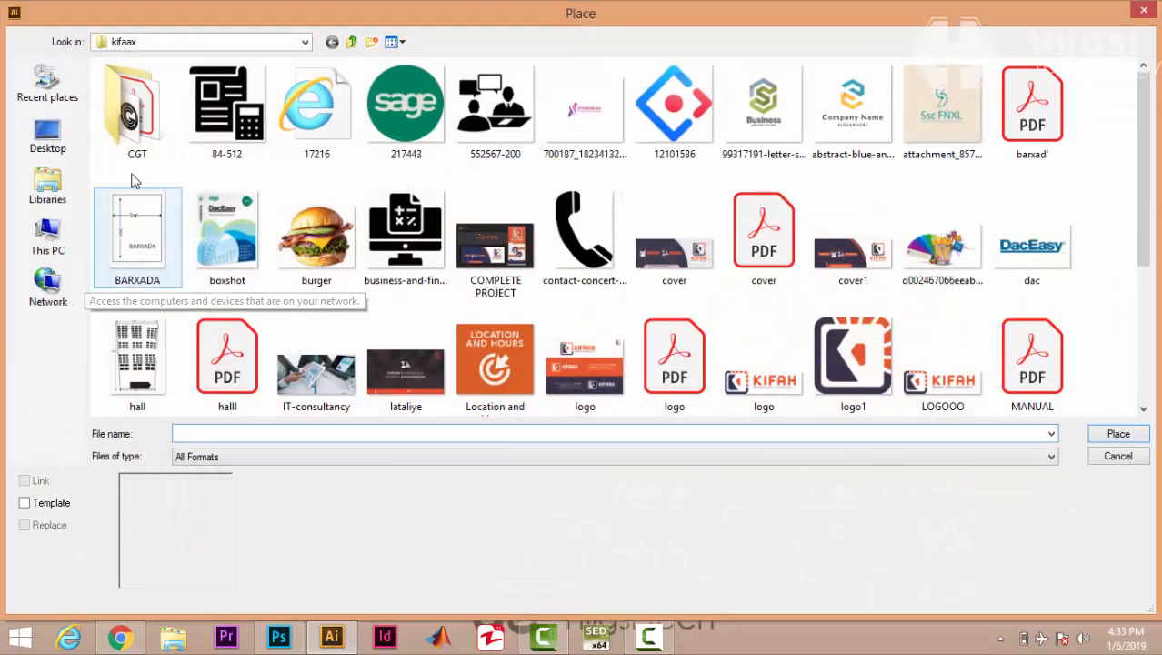
left_click(306, 43)
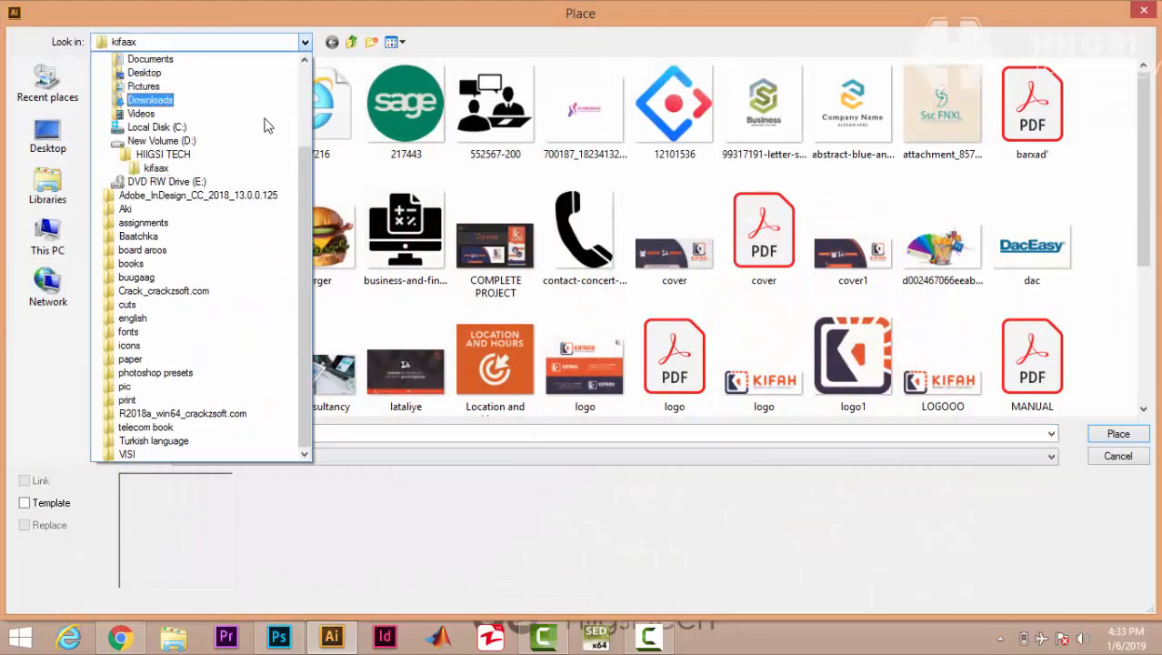
left_click(228, 158)
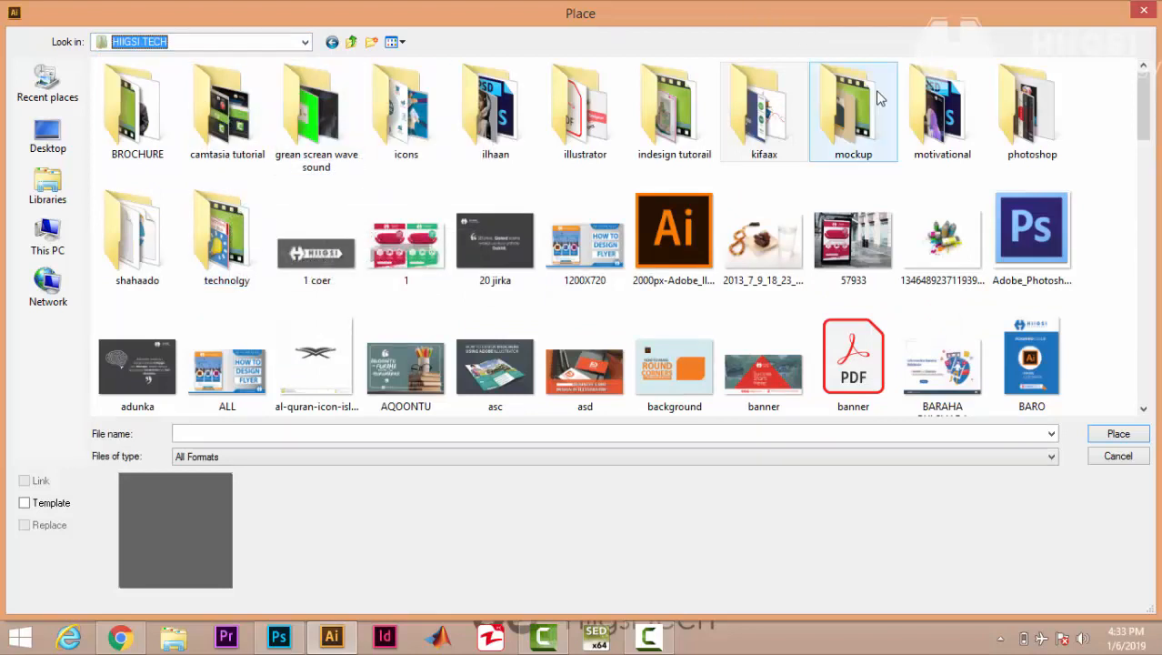
double_click(570, 123)
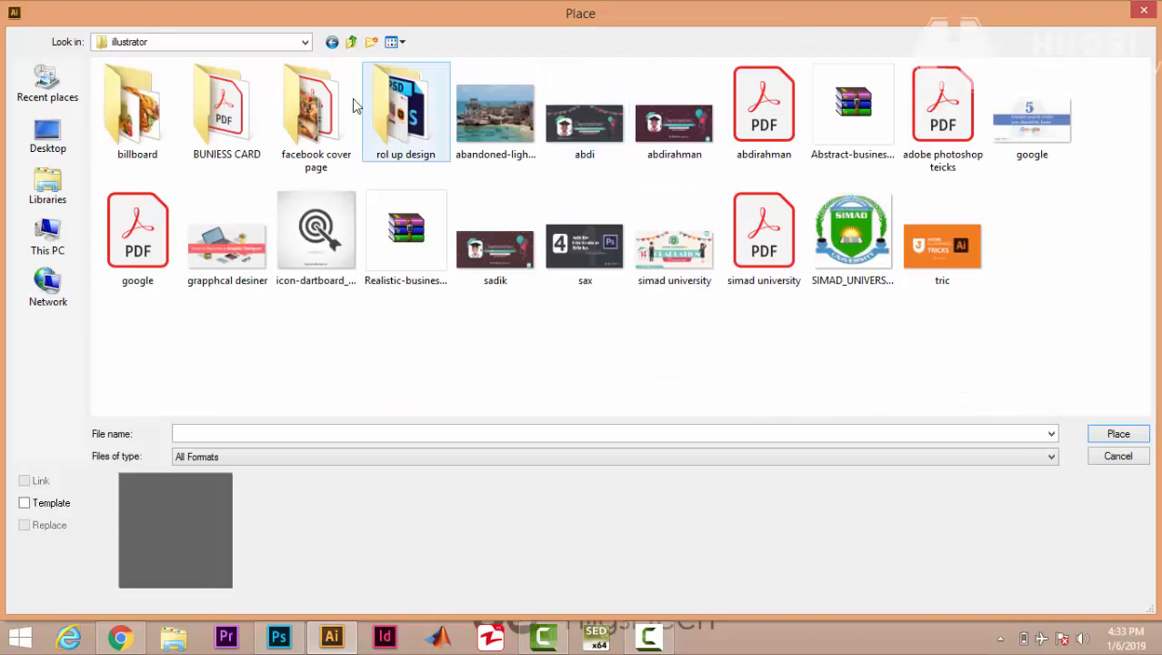
double_click(159, 113)
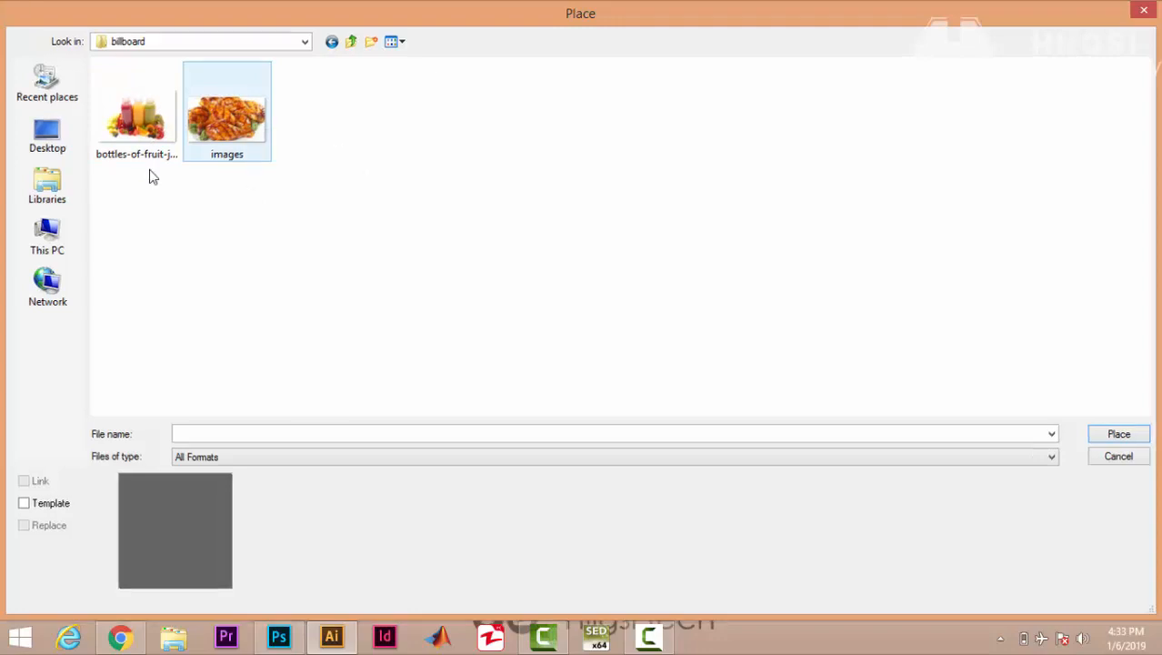
key("Return")
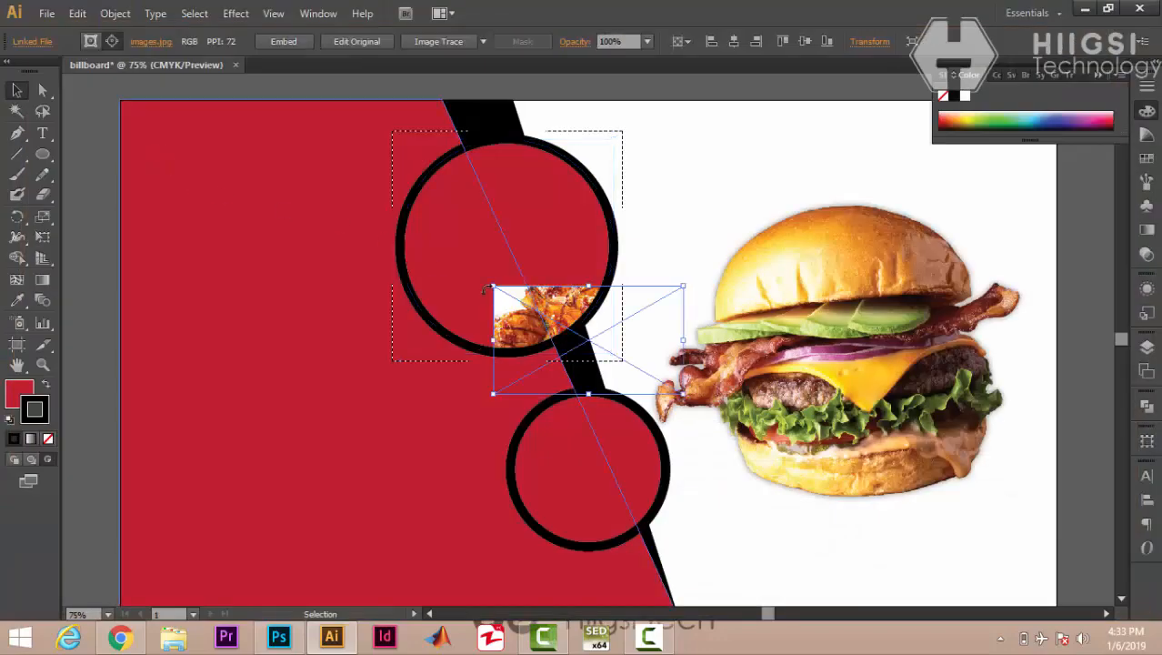
Step: Enlarge the chicken photo and move it up and left to fill the larger circle, and deselect it
left_click_drag(491, 287, 434, 252)
left_click_drag(507, 311, 443, 206)
left_click(86, 135)
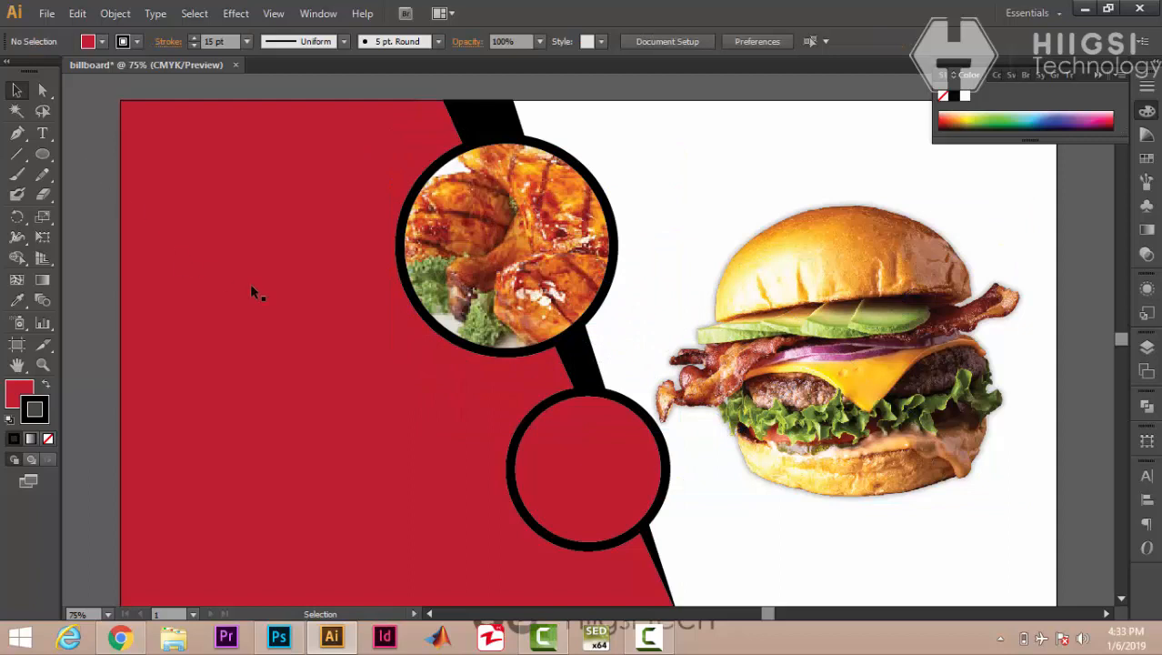
Step: Place the bottles-of-fruit-juice image inside the smaller circle using Draw Inside mode and scale it to show the three bottles
left_click(584, 464)
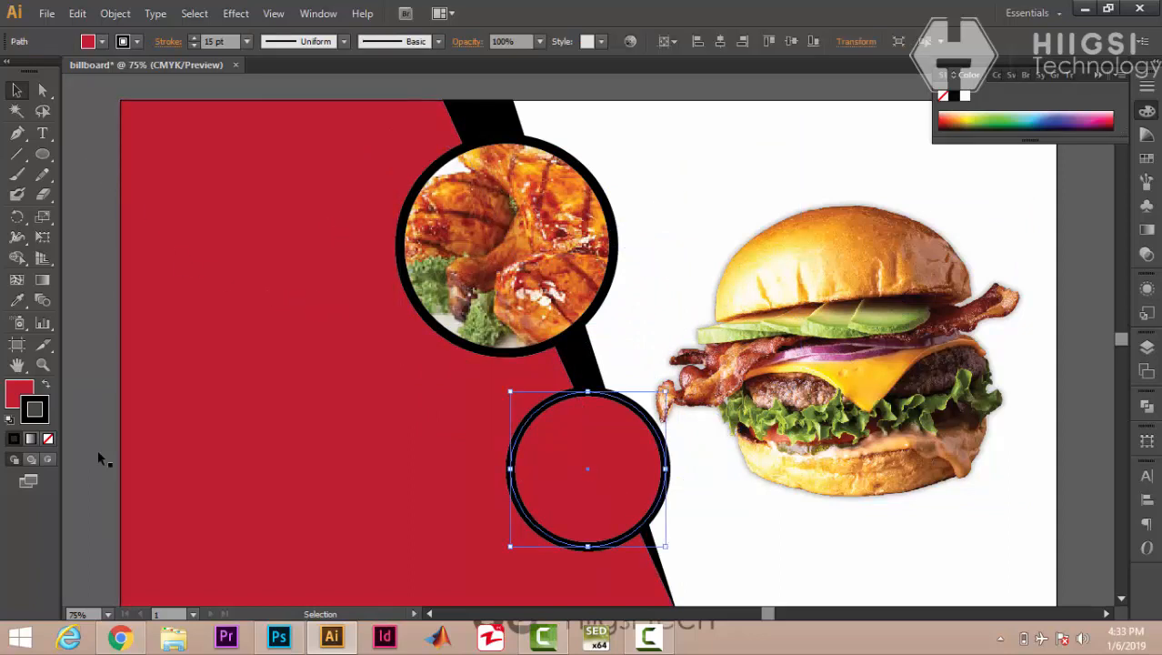
left_click(49, 460)
left_click(47, 13)
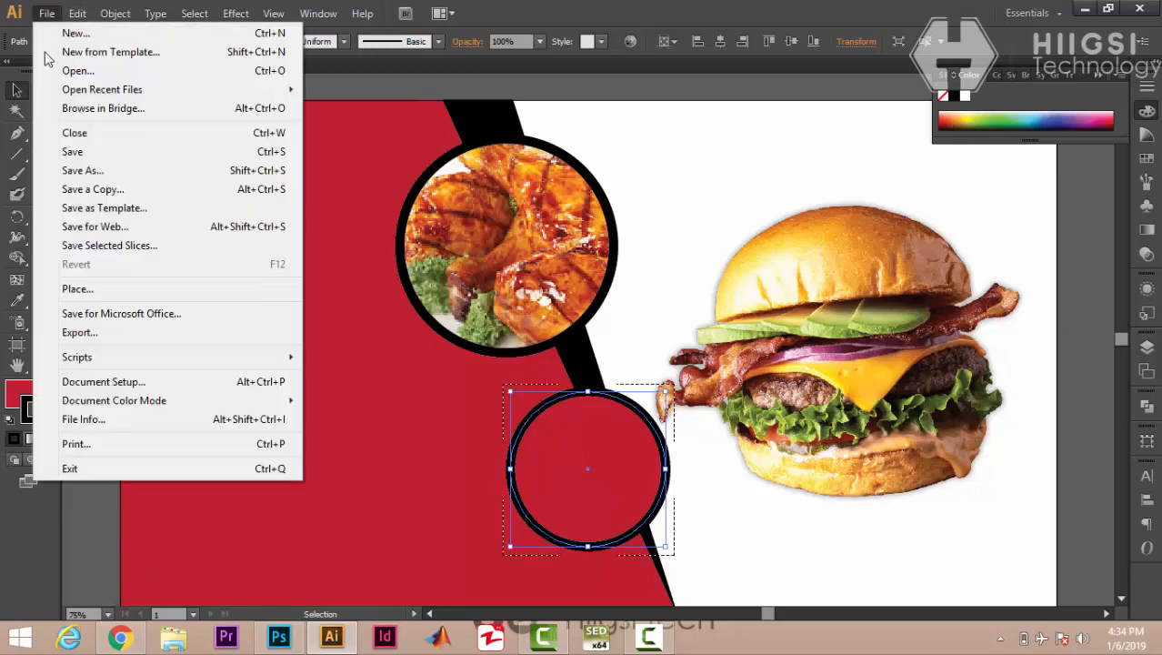
left_click(92, 290)
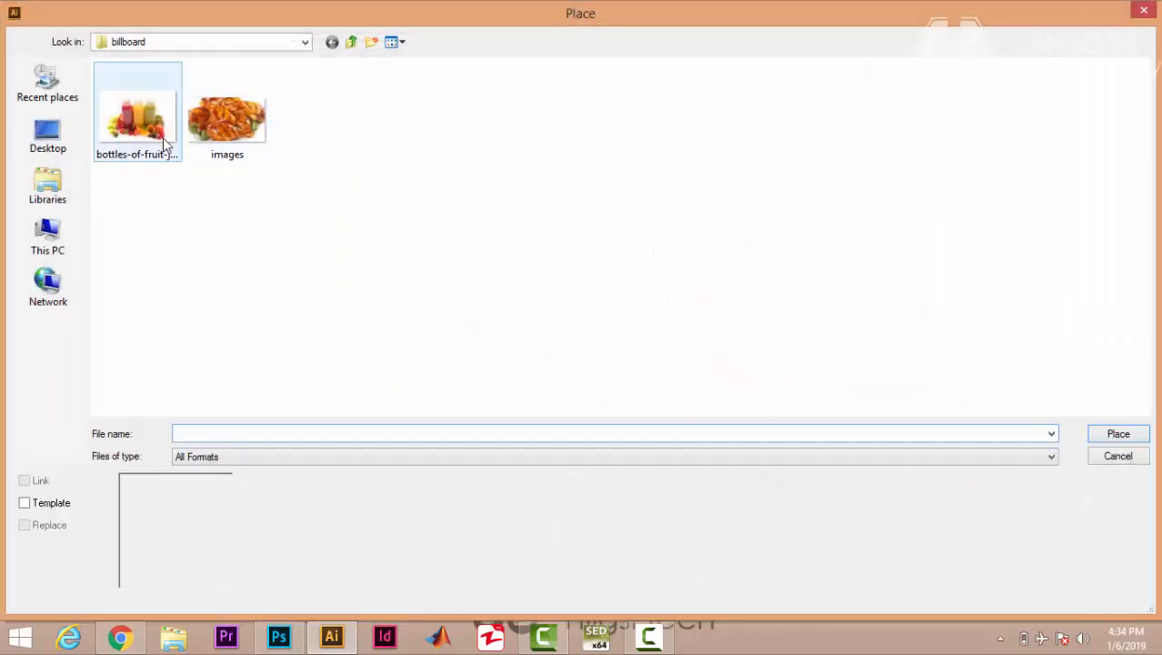
double_click(164, 144)
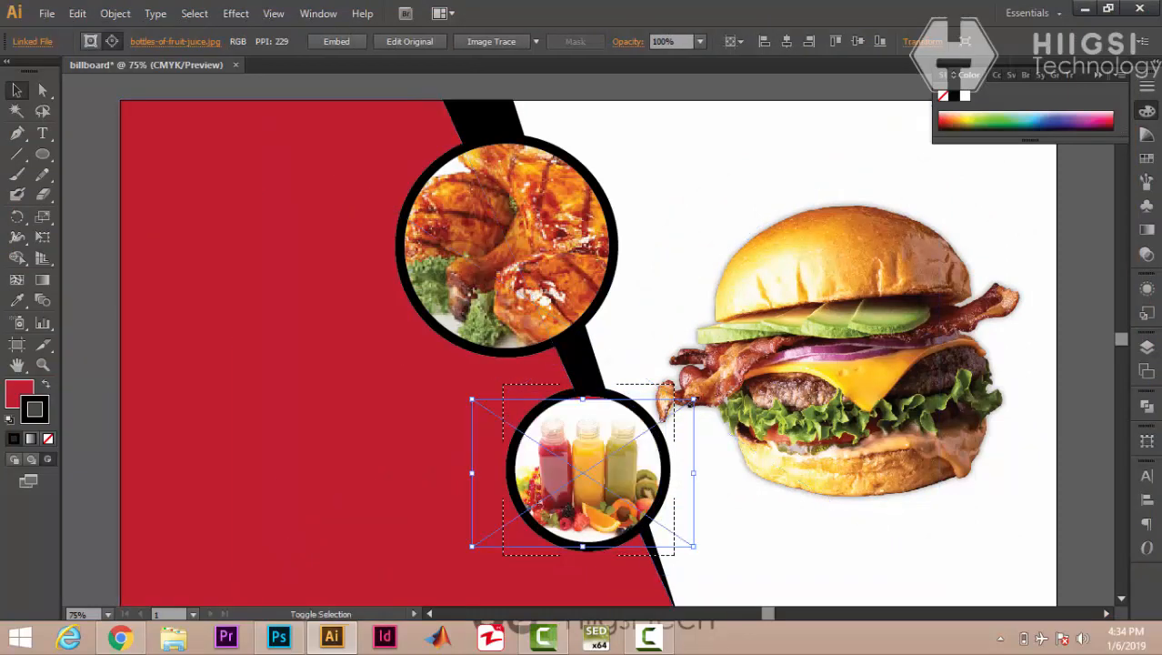
left_click_drag(693, 401, 688, 404)
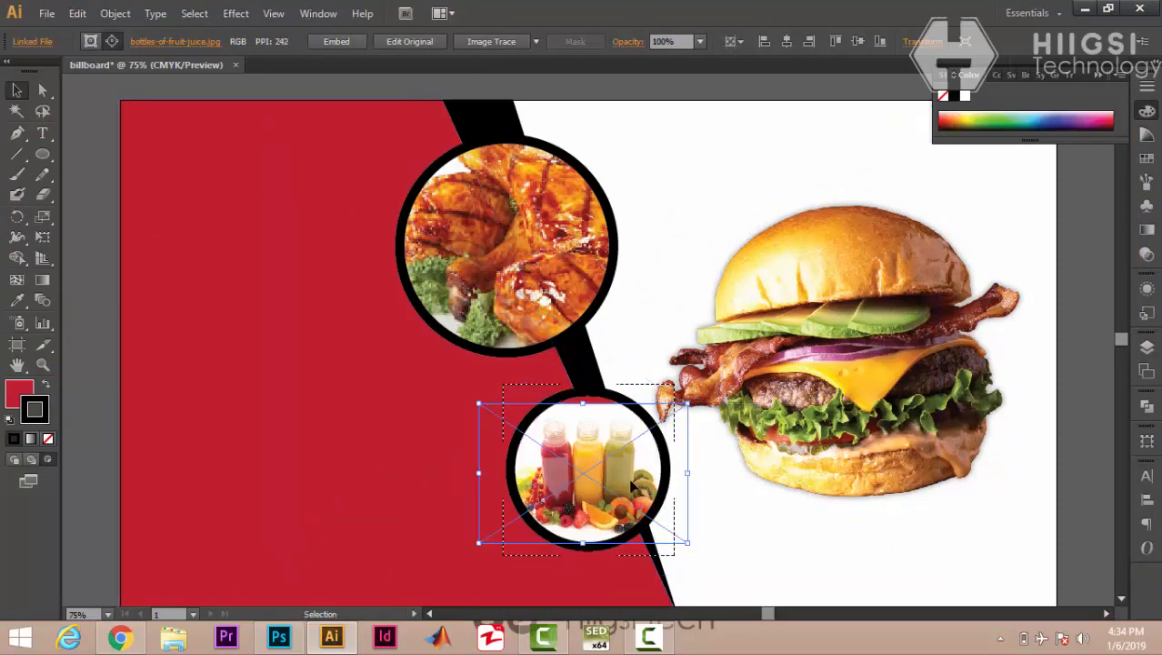
Step: Isolate the upper circle's clip group, scale the chicken photo down, and reposition it within the circle
left_click(586, 269)
double_click(551, 249)
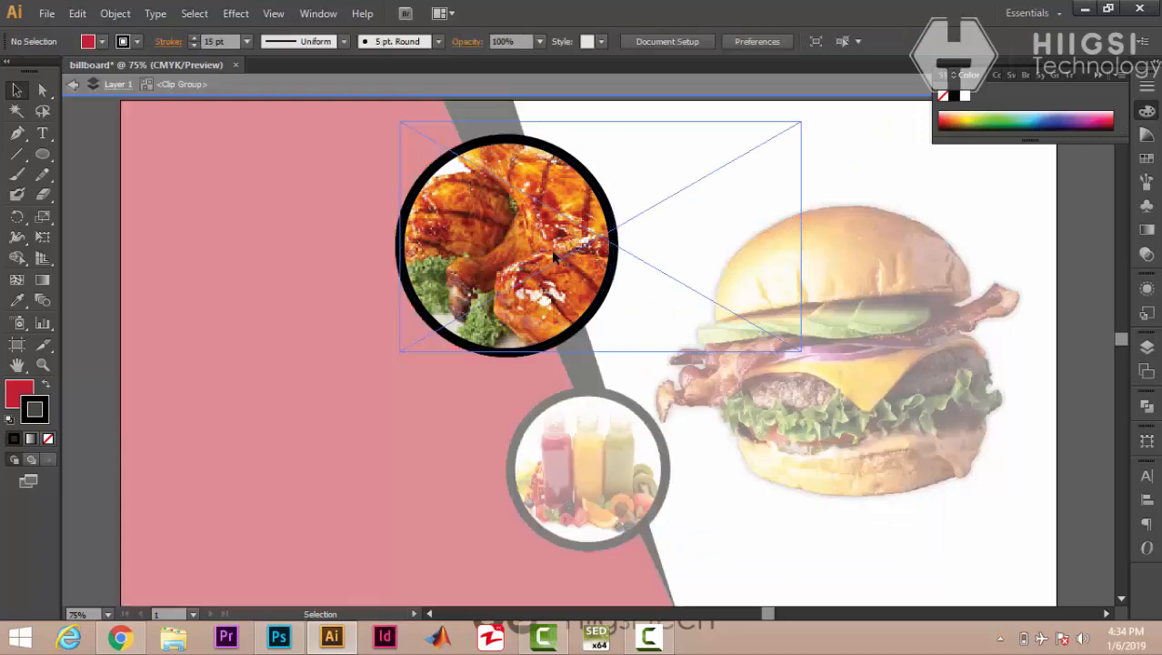
left_click(550, 249)
left_click_drag(800, 353, 728, 309)
left_click_drag(549, 244, 489, 258)
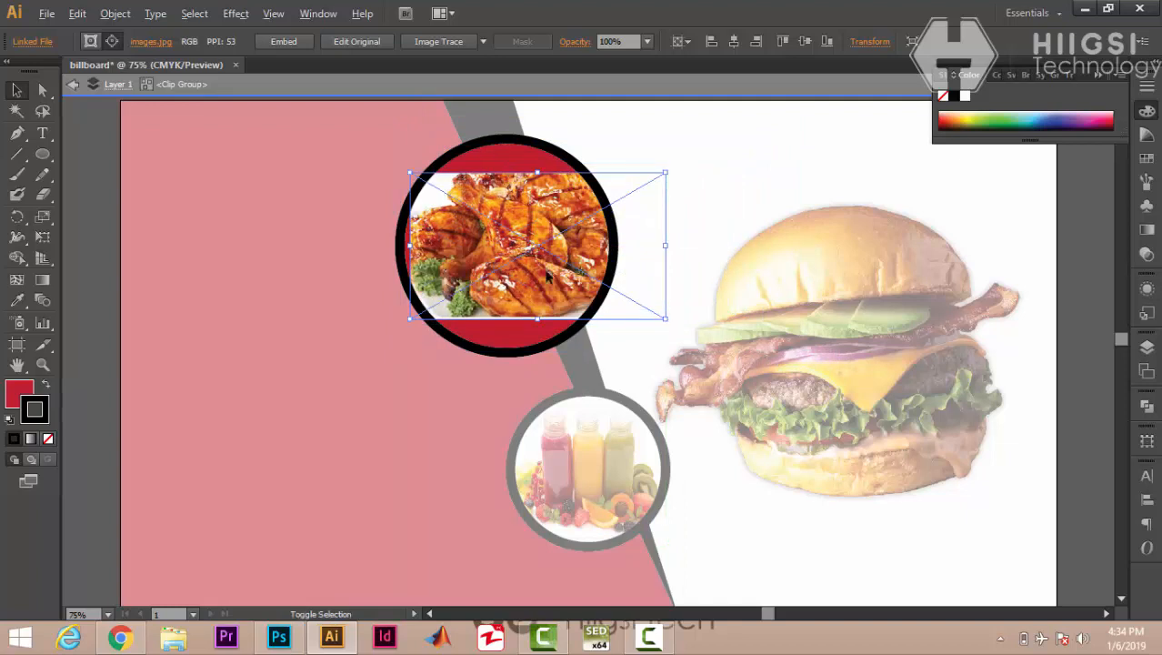
Step: Fill the upper circle's clipping path with white behind the chicken photo and exit isolation mode
left_click(521, 129)
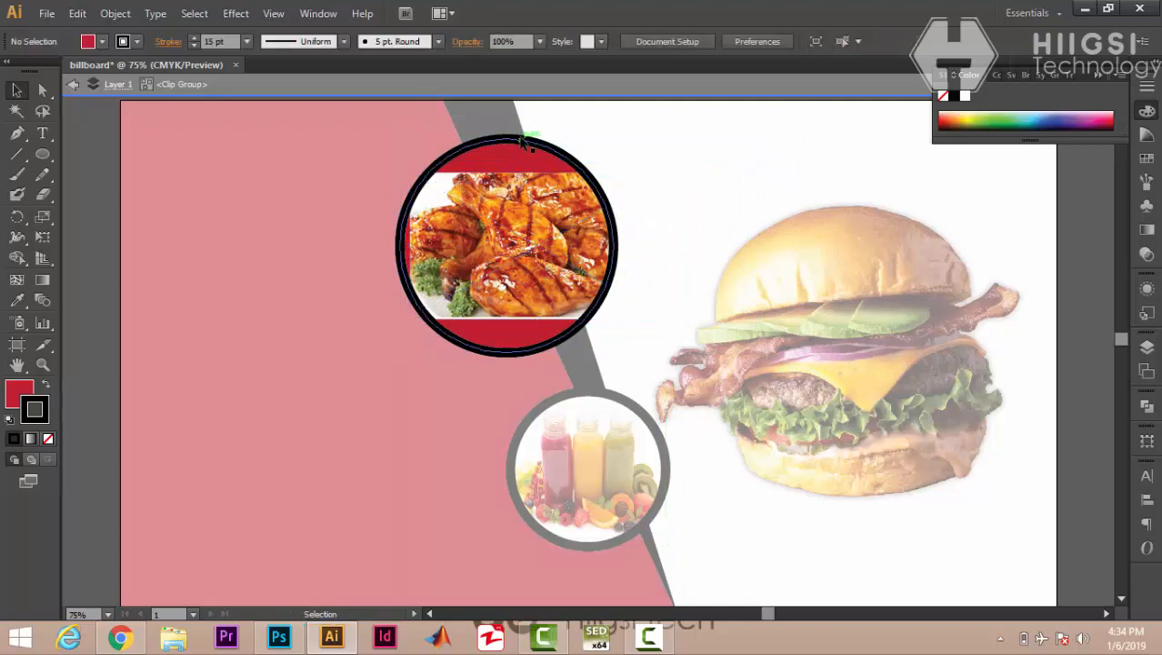
double_click(521, 140)
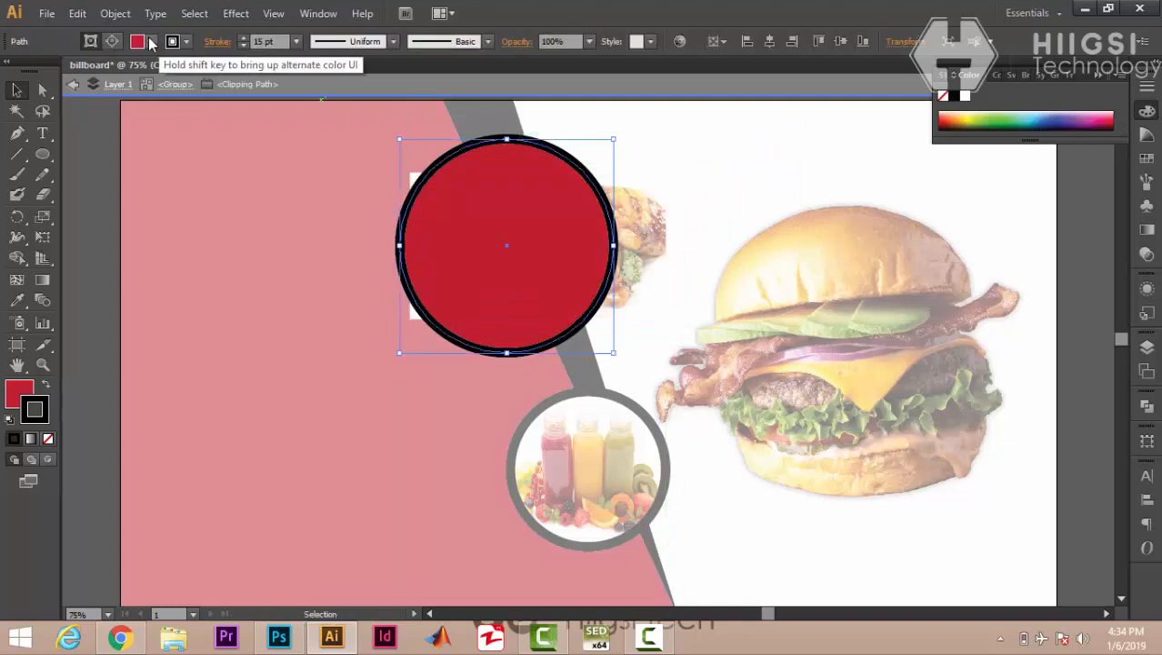
left_click(151, 42)
left_click(30, 72)
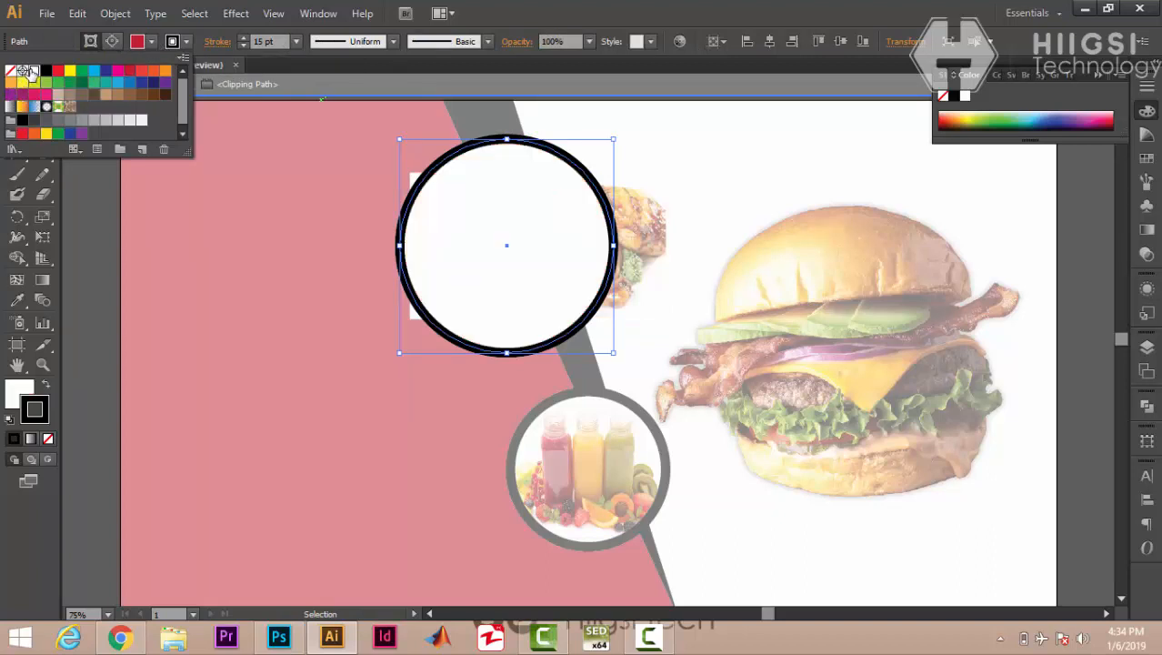
left_click(721, 164)
double_click(721, 164)
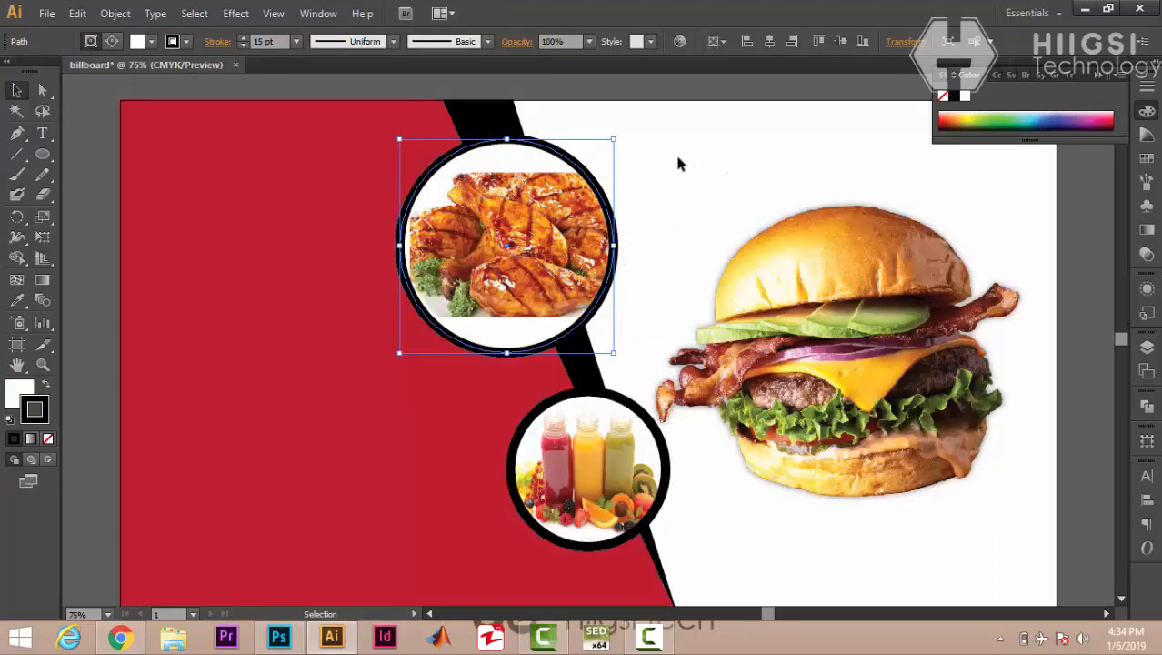
Step: Shift the chicken circle and the juice circle slightly to the right along the black slanted band
left_click(677, 163)
mouse_move(531, 282)
left_mouse_down()
mouse_move(521, 275)
mouse_move(534, 274)
left_mouse_up()
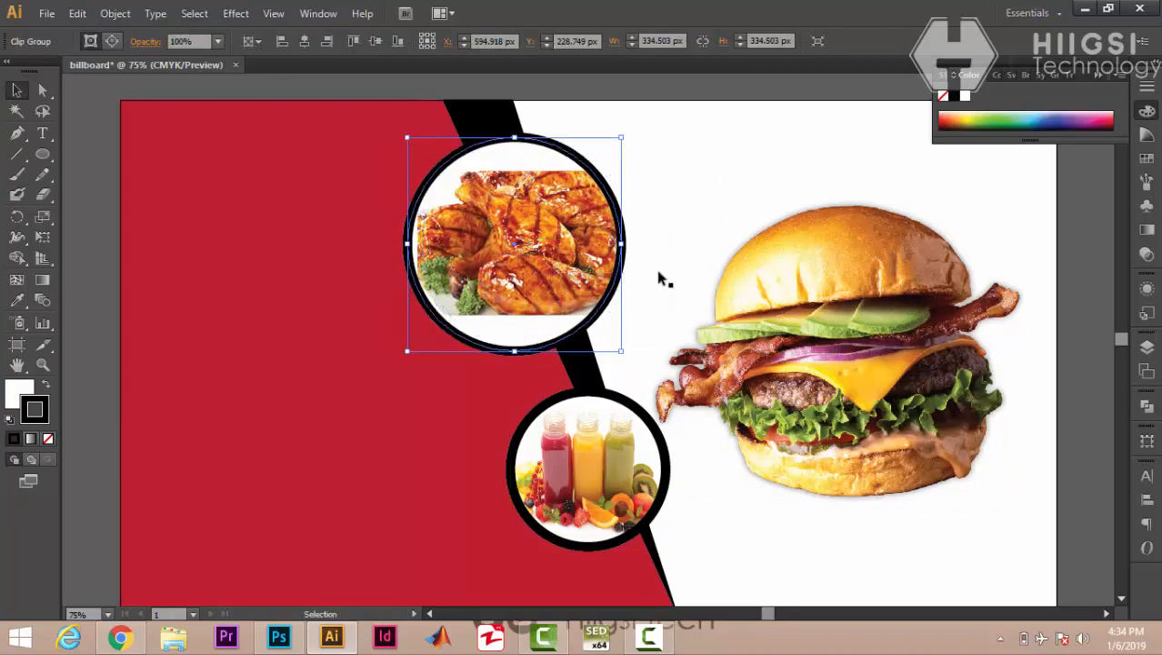
left_click(661, 278)
left_click(587, 489)
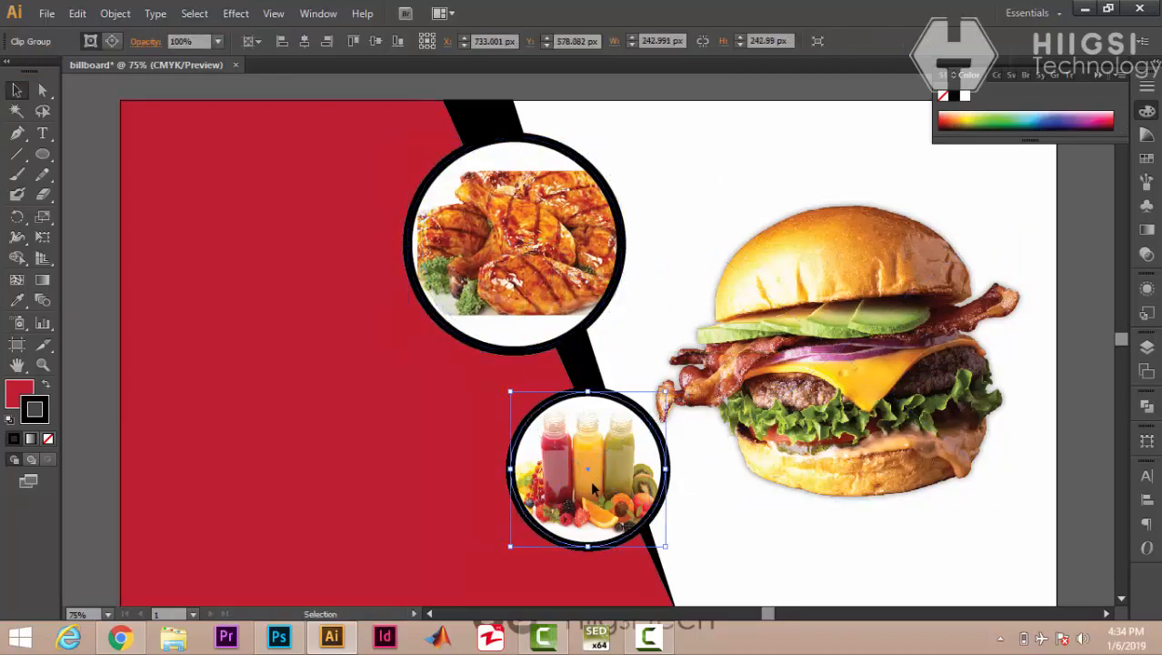
left_click_drag(592, 488, 609, 489)
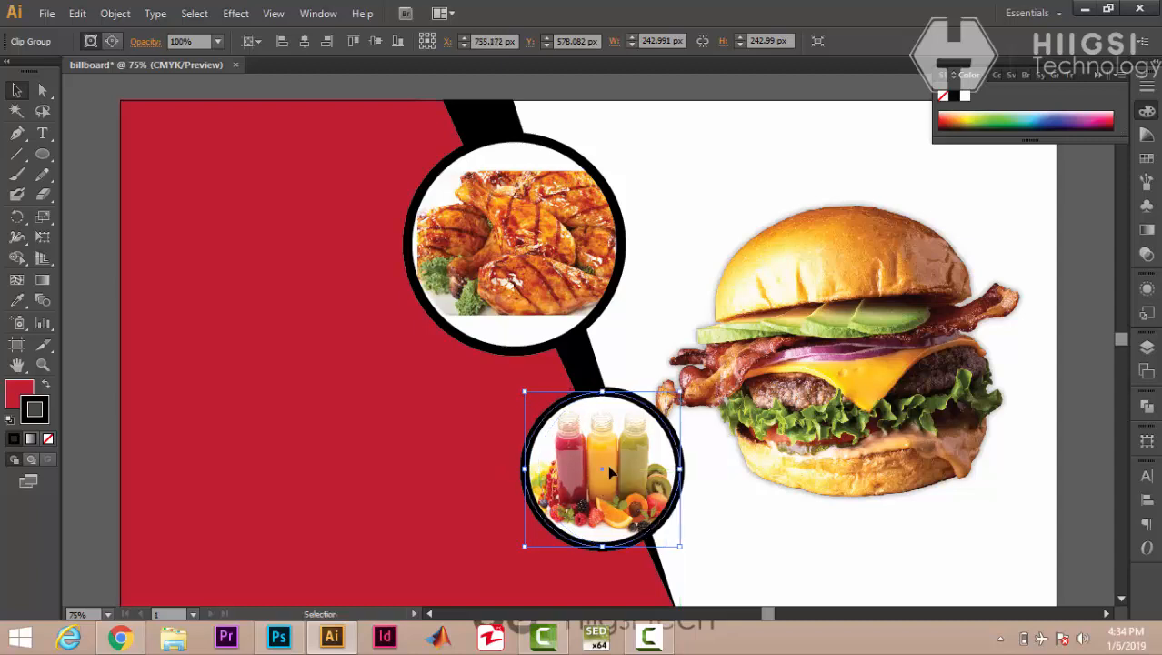
Step: Move the burger photo down to leave open white space above it, and deselect it
left_click(687, 187)
left_click_drag(820, 278, 816, 260)
left_click(595, 473)
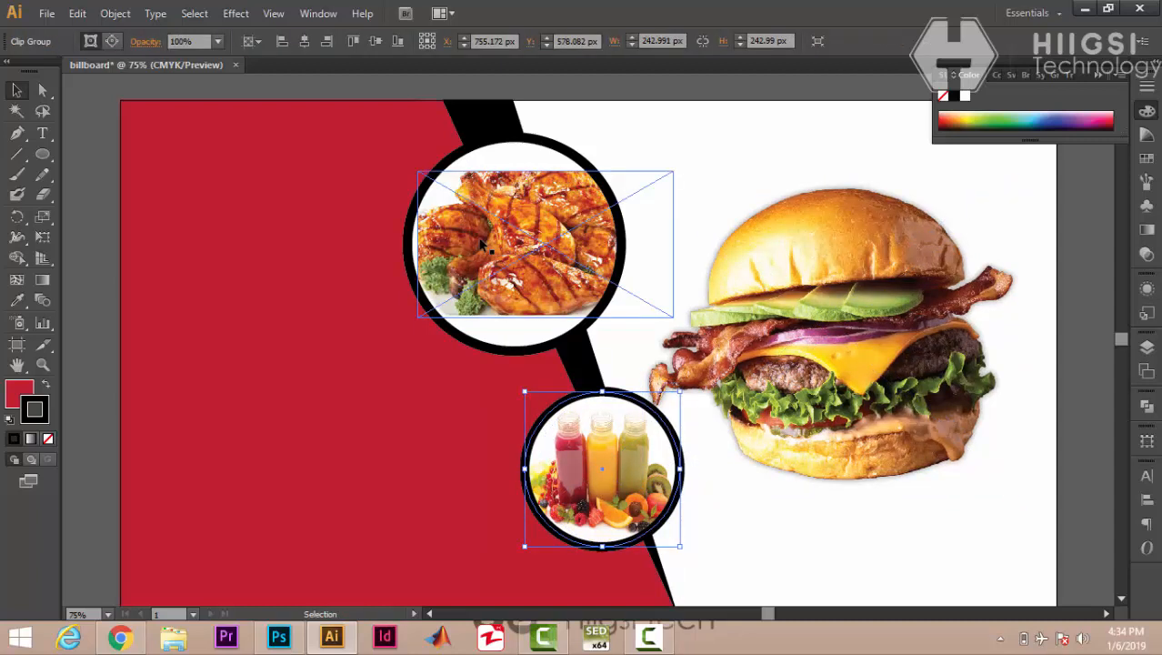
left_click(525, 210)
left_click(718, 126)
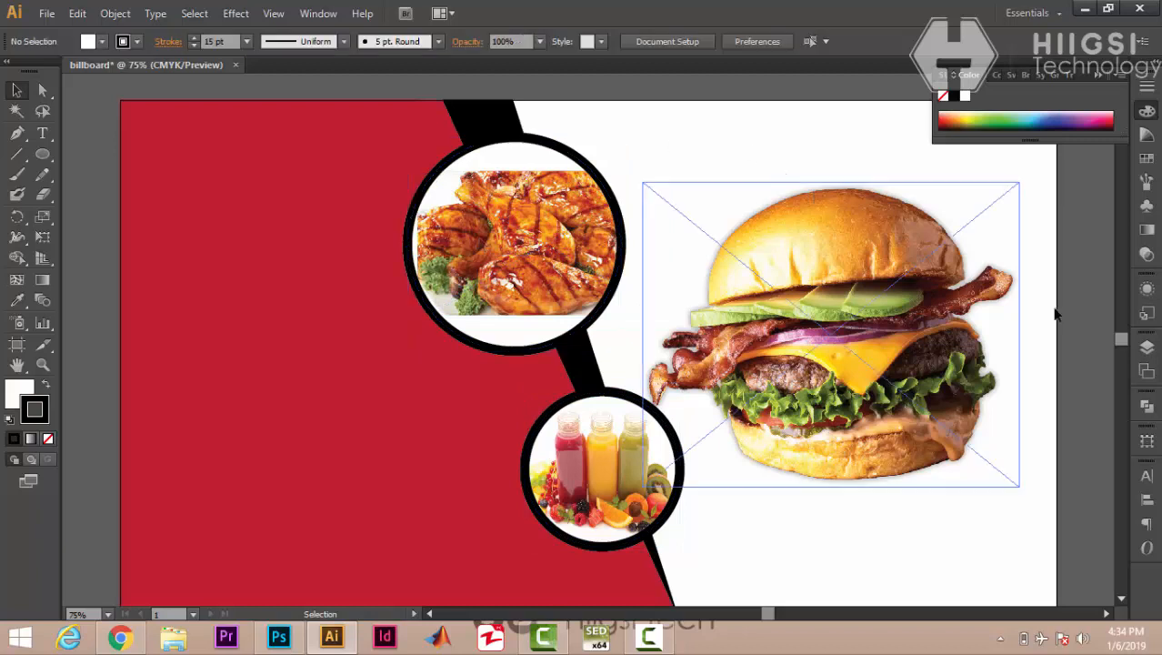
scroll(1091, 407, "down", 1)
scroll(1080, 411, "up", 1)
scroll(1074, 406, "down", 1)
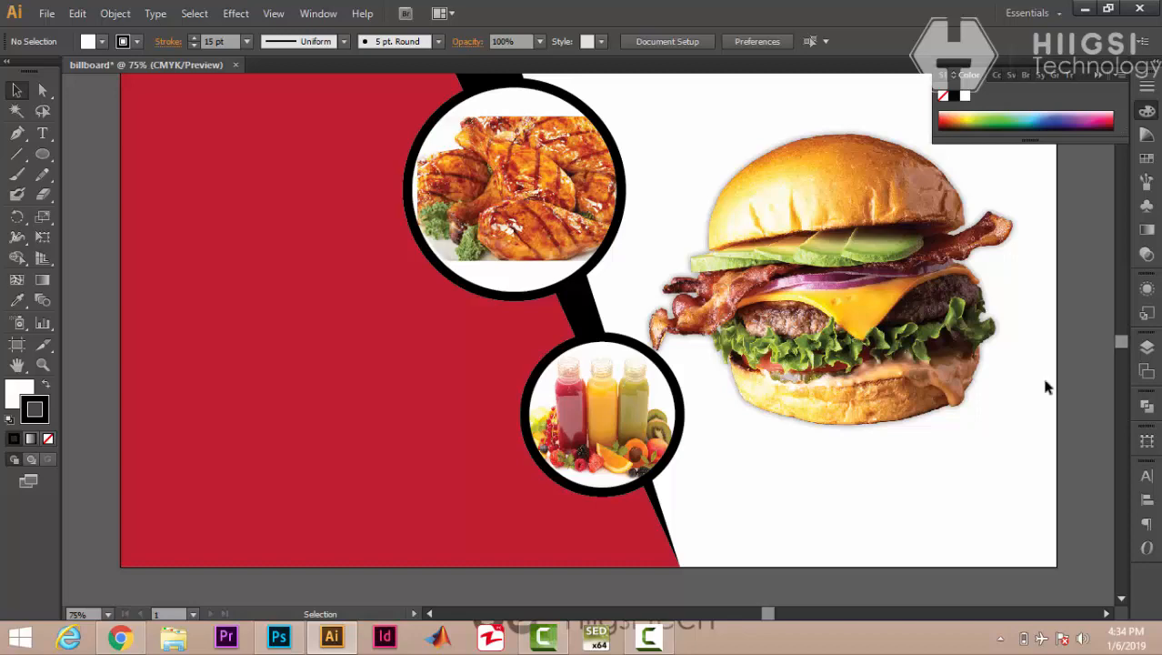
scroll(1075, 422, "up", 5)
scroll(1039, 437, "down", 4)
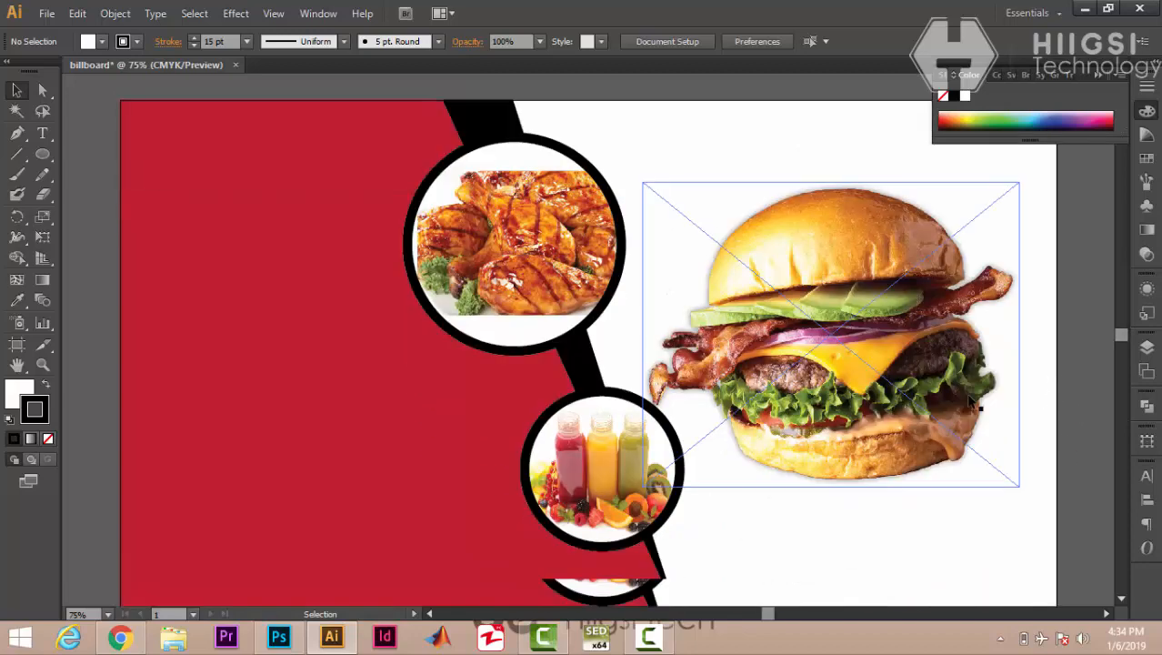
left_click_drag(864, 306, 857, 360)
left_click(755, 78)
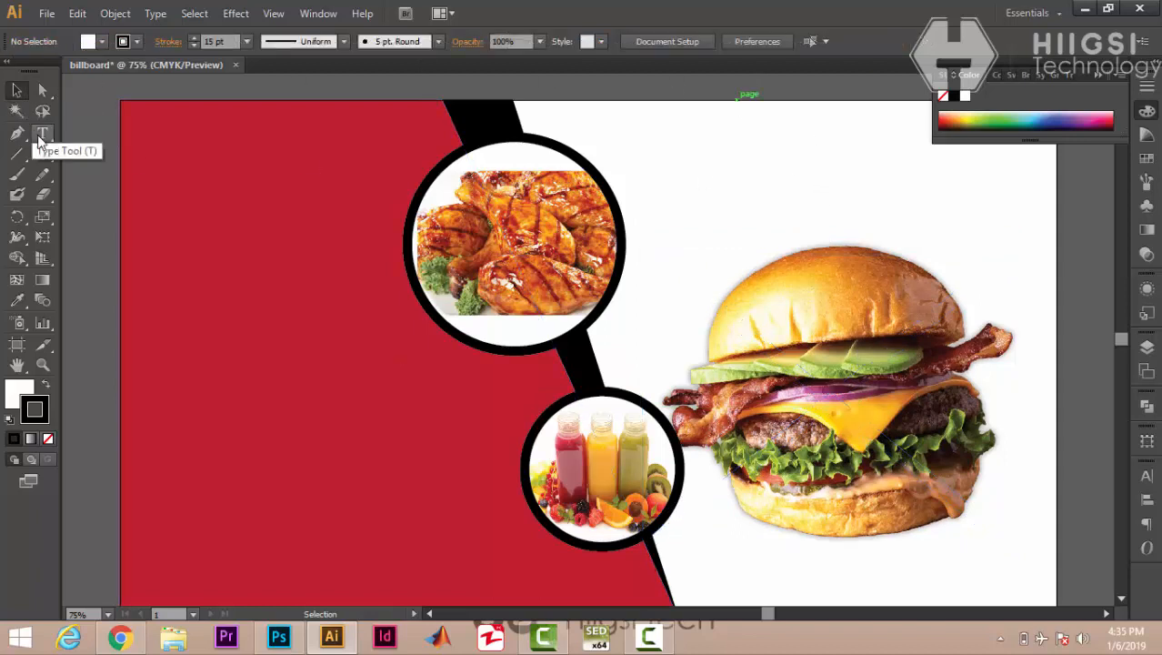
Step: Add the headline text "Ha idhaafin" in the white area above the burger and set its size to 72 pt
left_click(42, 132)
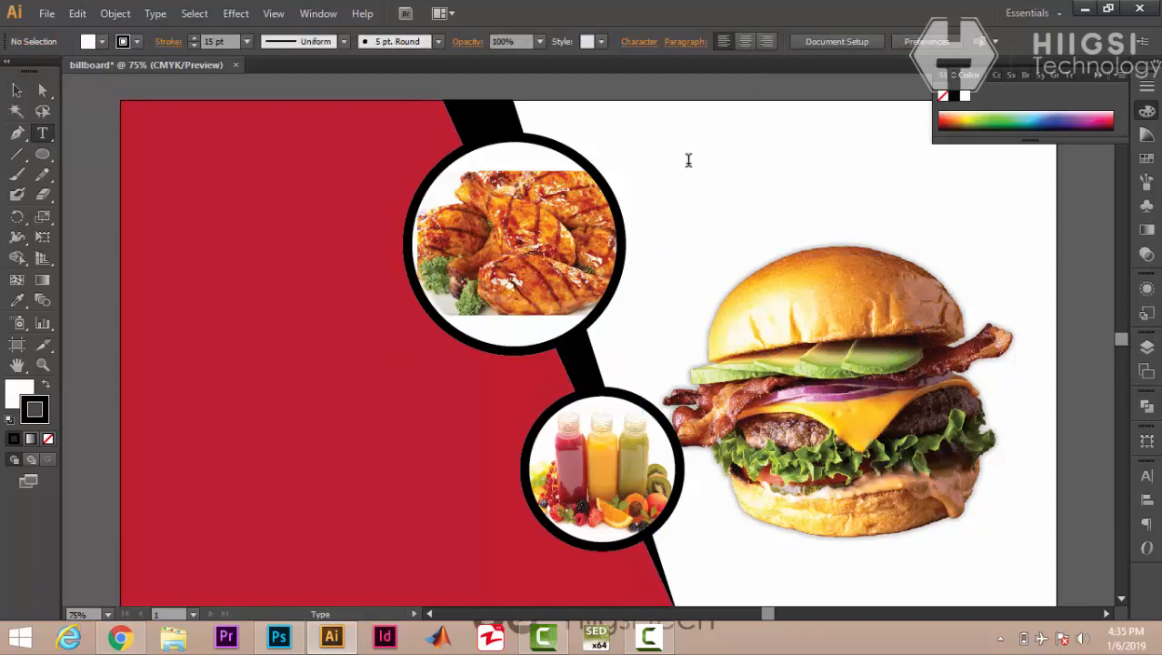
left_click(722, 151)
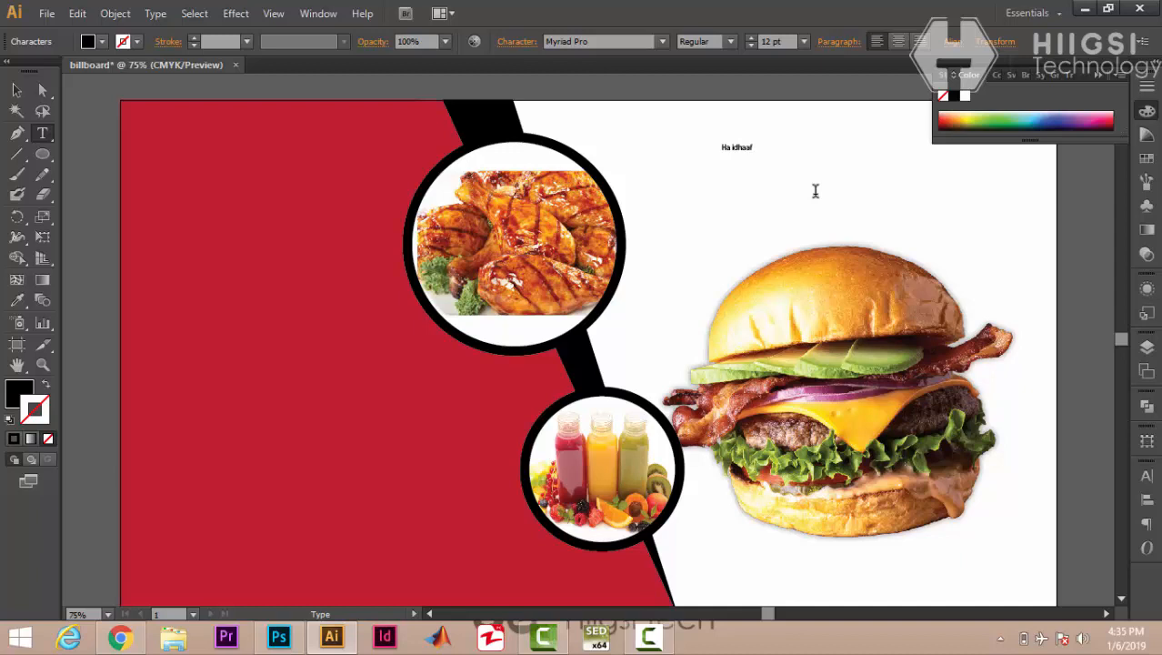
key("Escape")
left_click(804, 41)
left_click(822, 345)
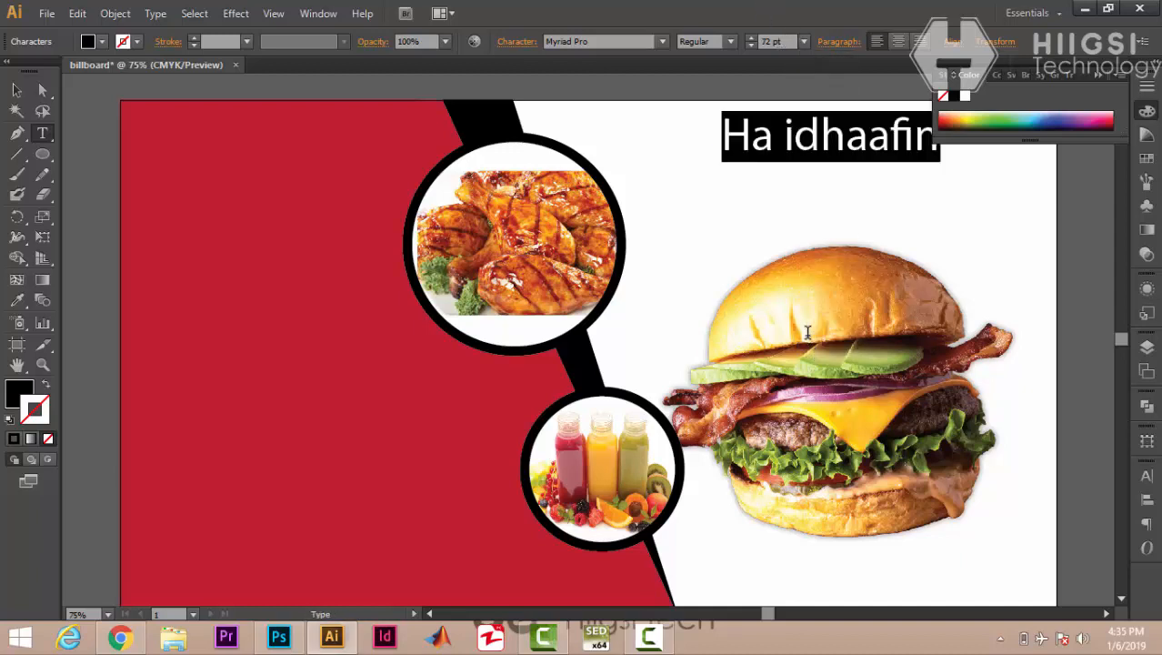
Step: Set the headline's font to Century Gothic, with "Ha" in Bold and "idhaafin" in Regular
left_click(652, 41)
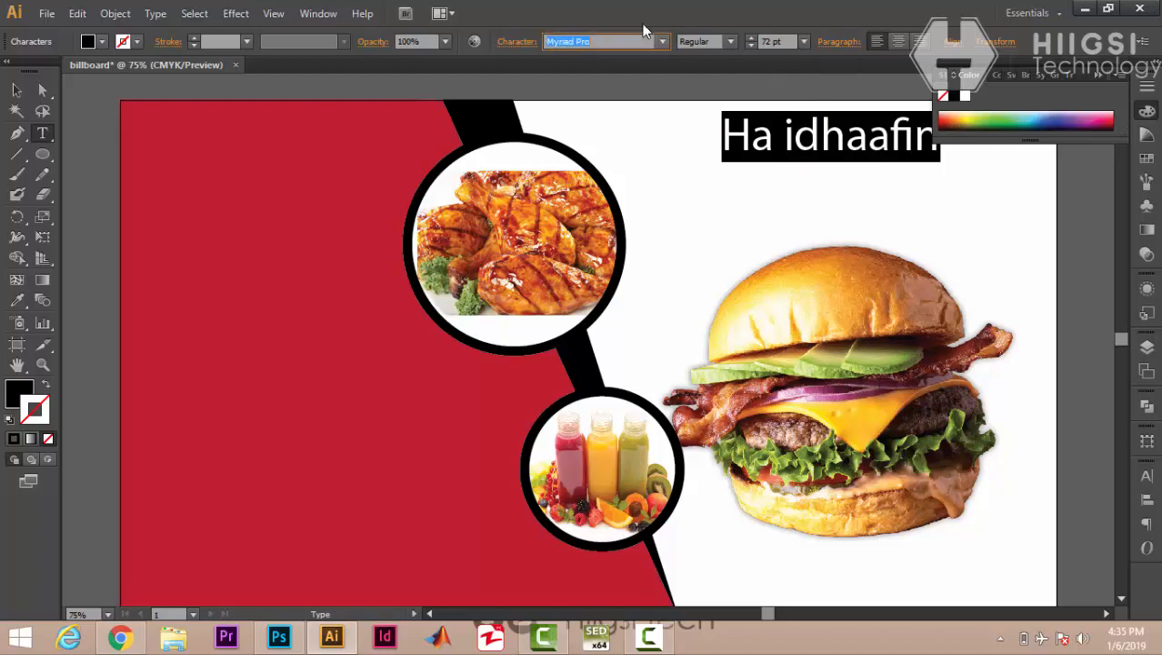
type("Century")
key("Return")
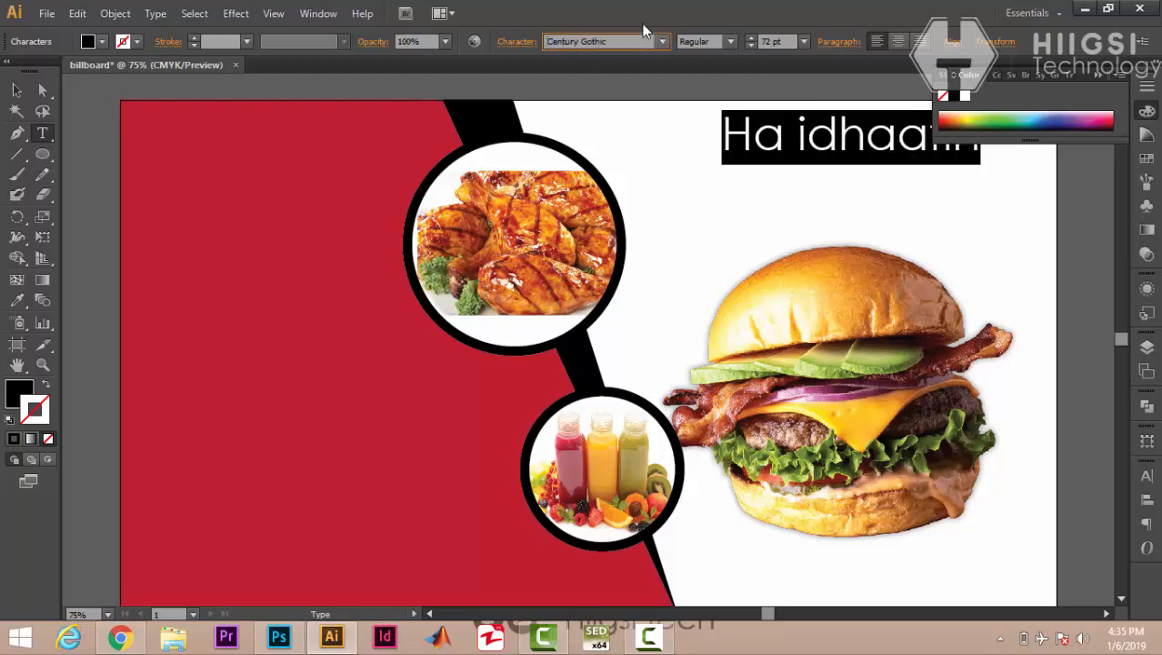
left_click(731, 42)
left_click(710, 100)
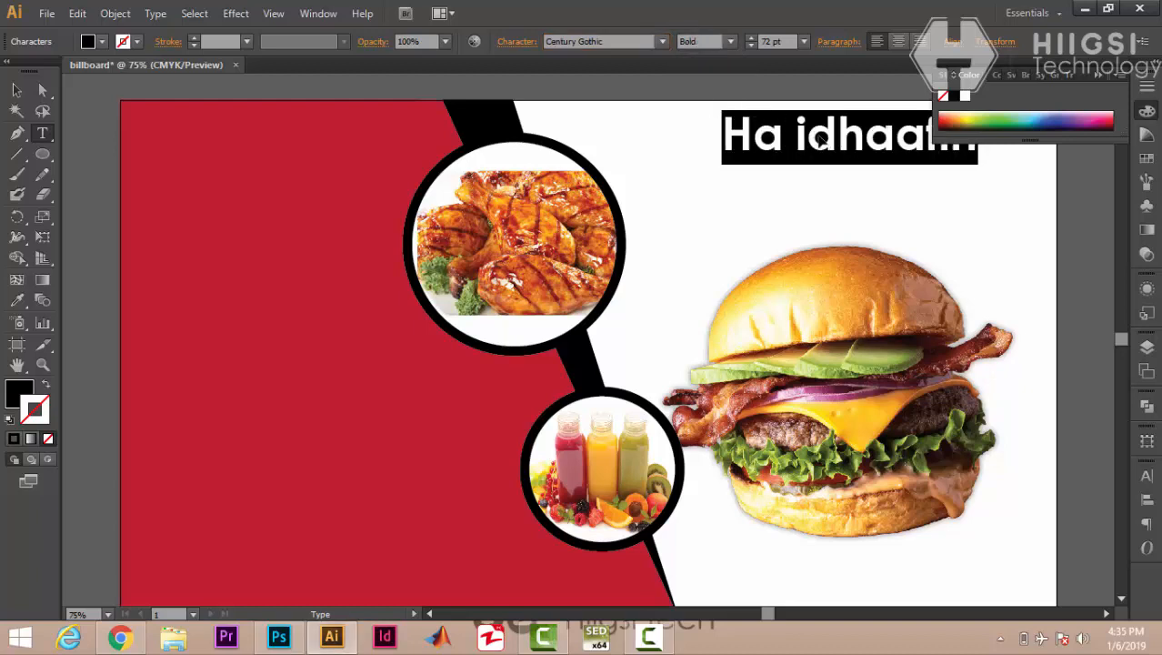
left_click_drag(797, 135, 1009, 168)
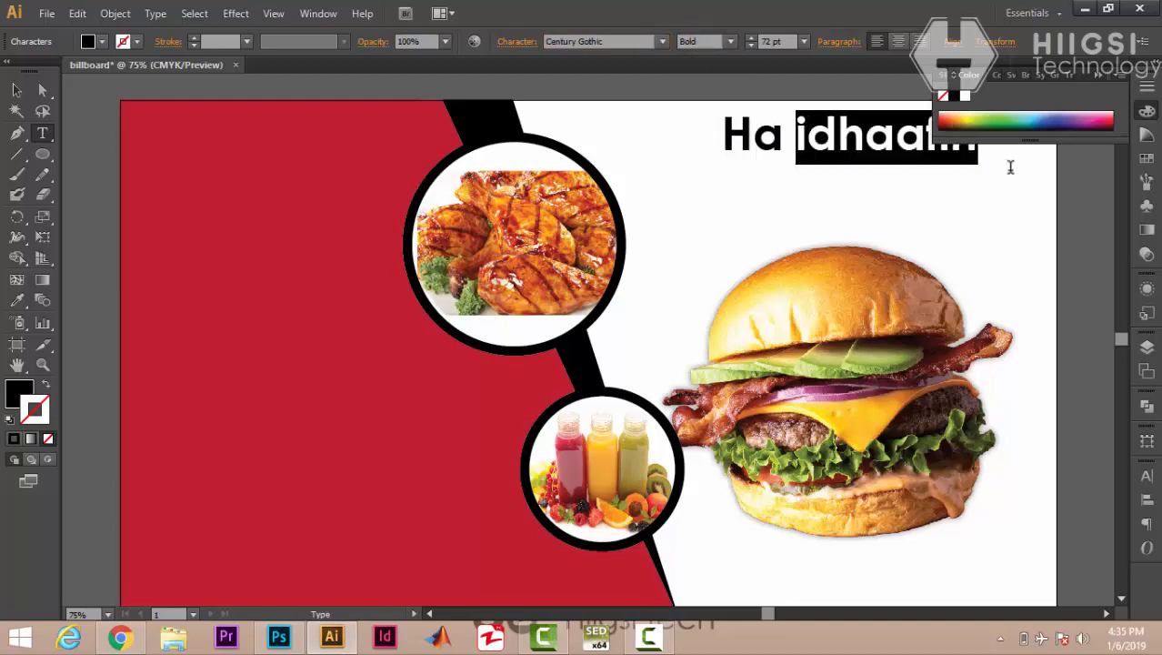
left_click(730, 42)
left_click(705, 81)
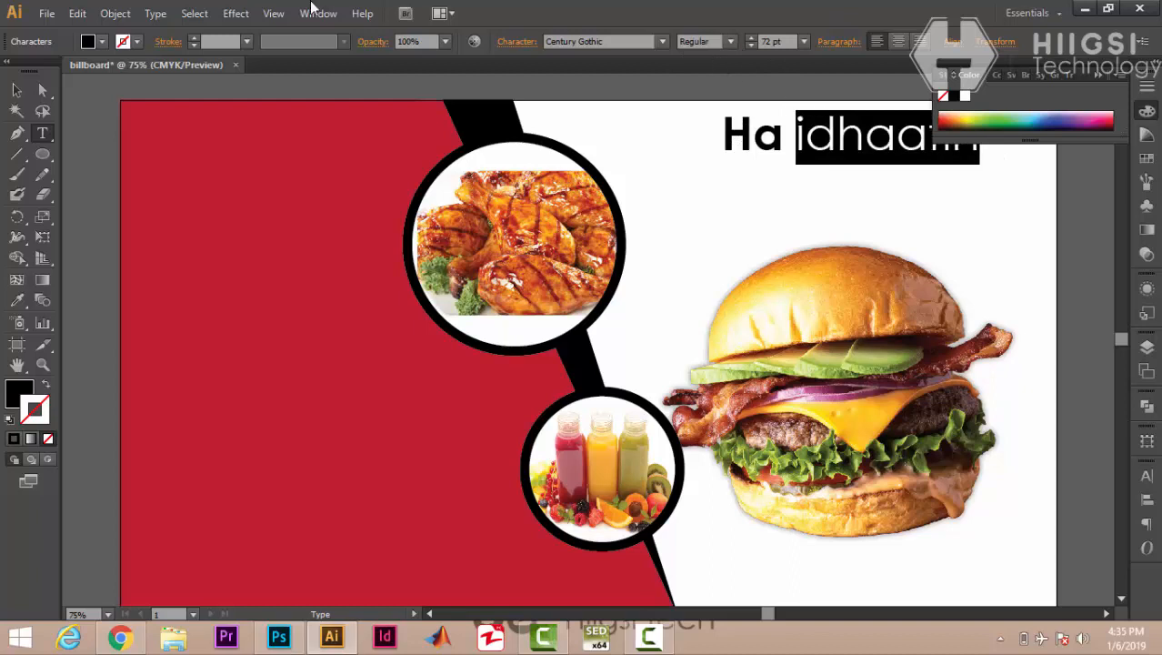
Step: Move the headline slightly down and left, and recolour it with the red sampled from the slanted background shape
left_click(16, 90)
left_click_drag(783, 138, 766, 160)
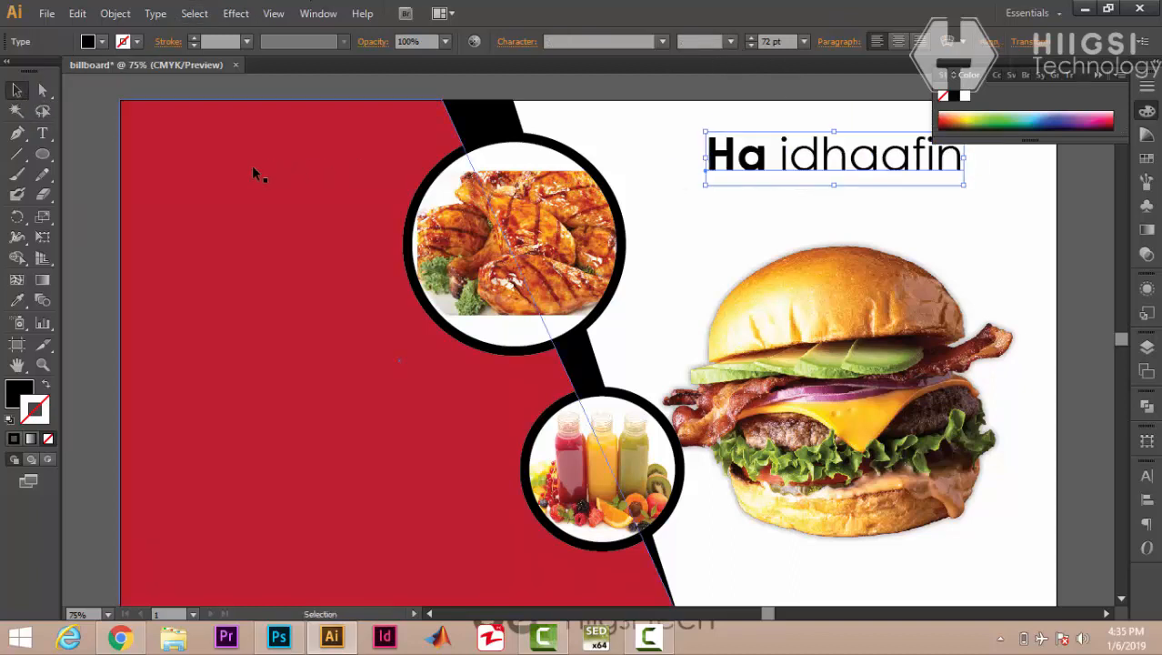
left_click(222, 208)
key("v")
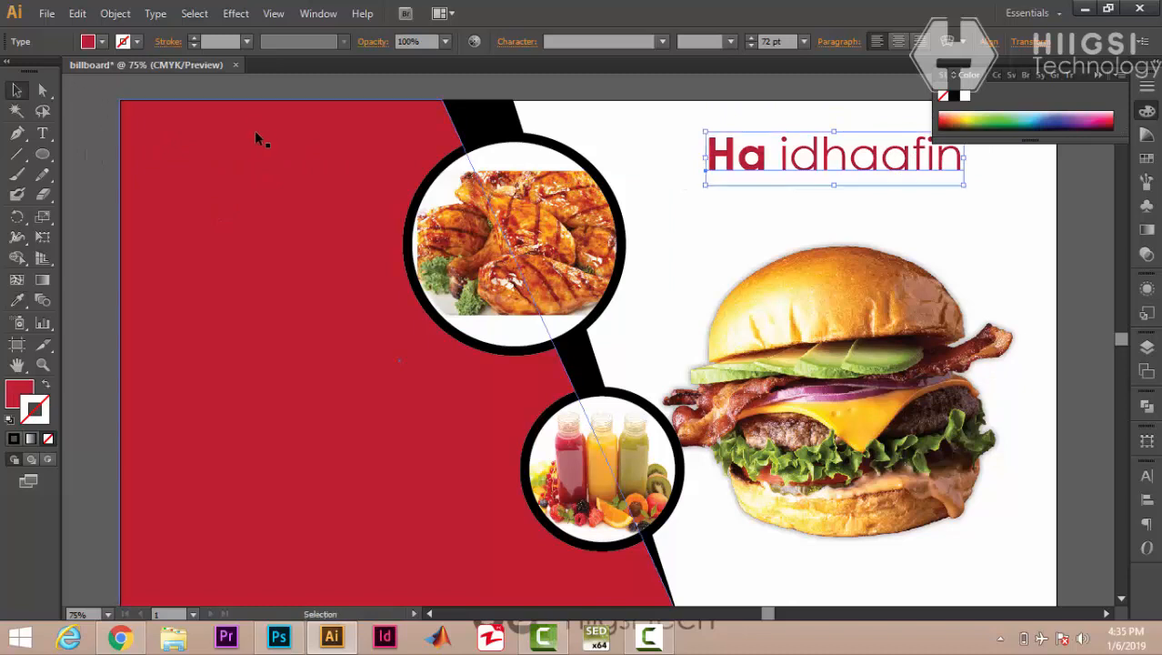
left_click(254, 96)
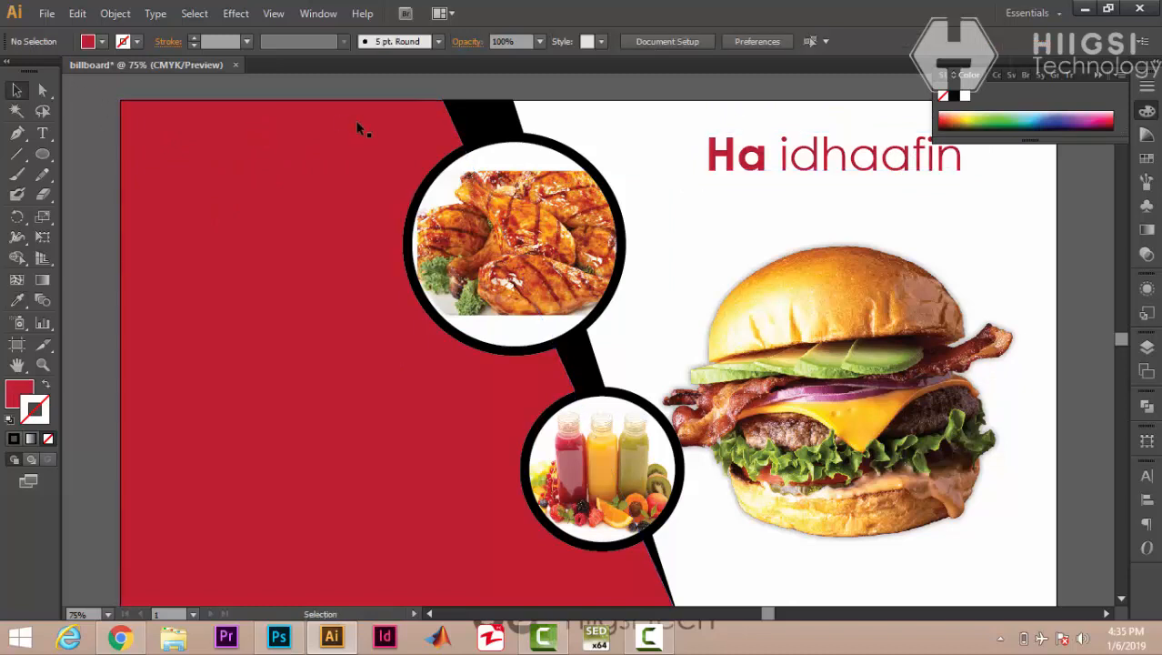
Step: Lower the headline slightly toward the burger and deselect it
left_click(882, 153)
scroll(982, 162, "down", 2)
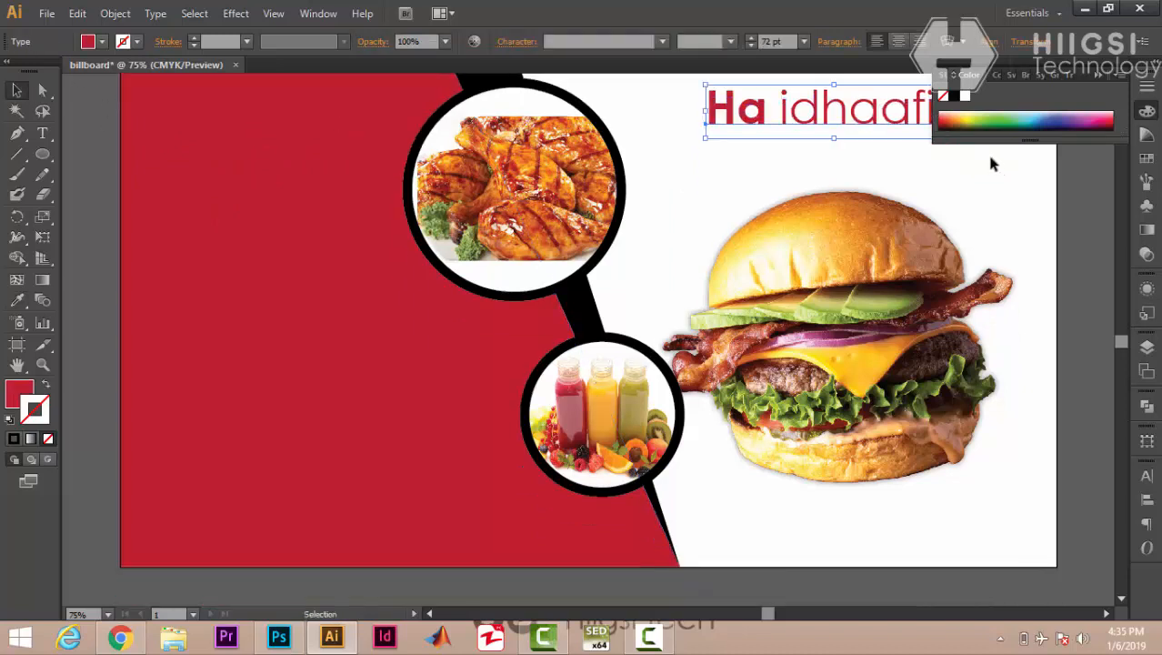
scroll(986, 155, "down", 3)
scroll(970, 149, "right", 4)
scroll(858, 180, "up", 5)
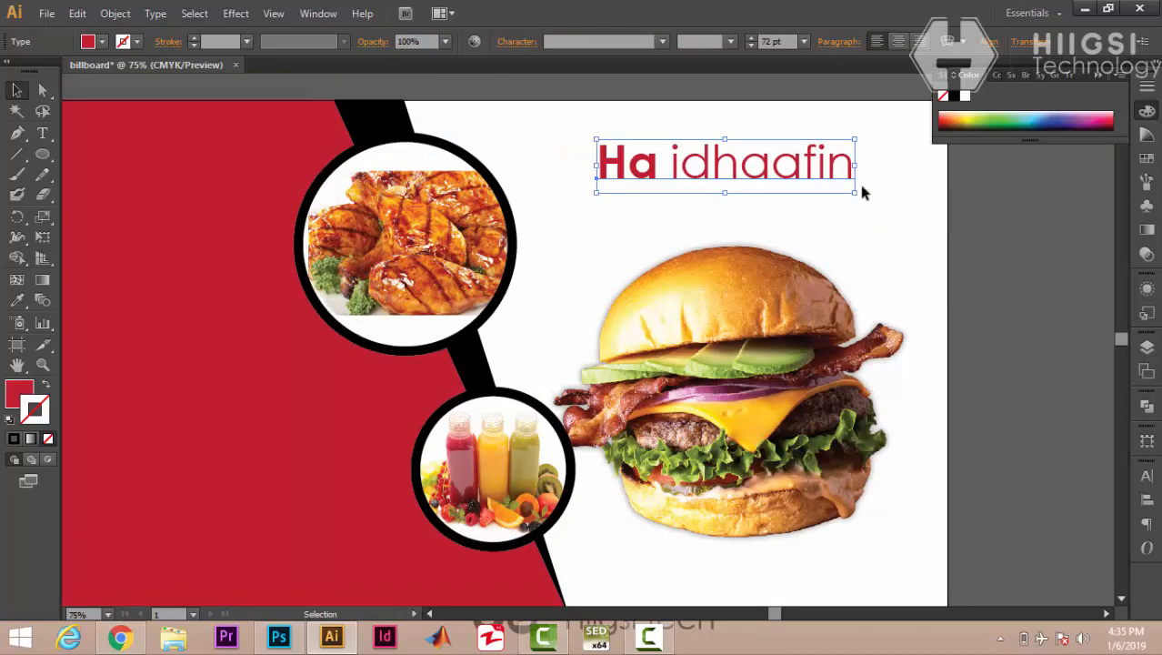
left_click(1000, 291)
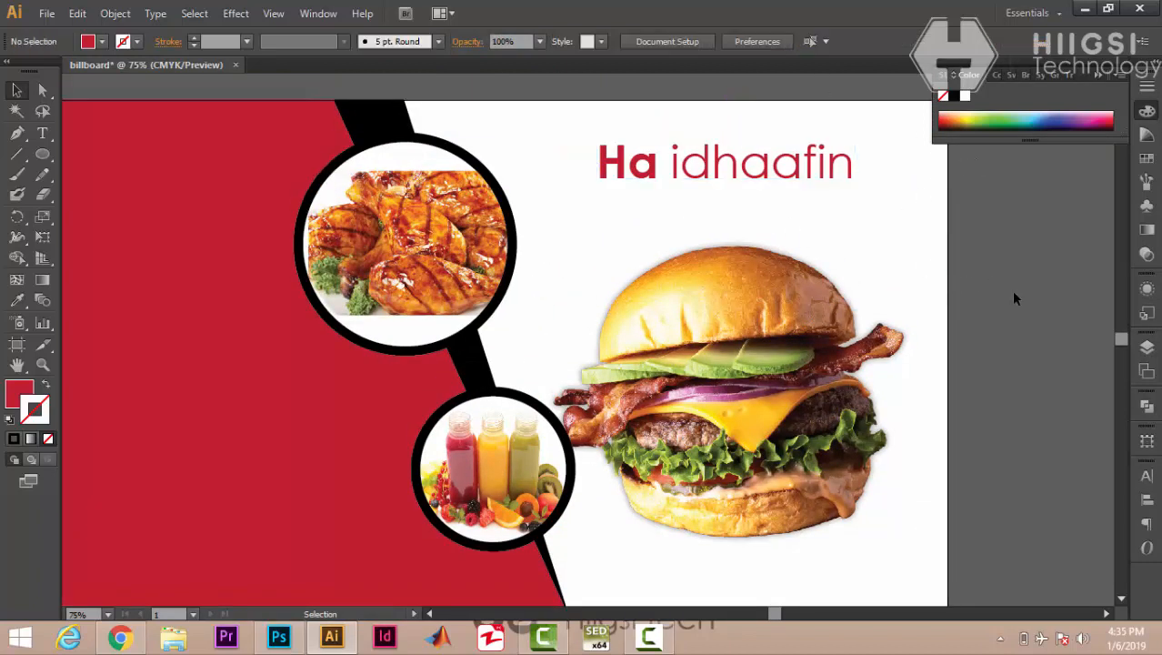
Step: Draw a circle overlapping the lower-left part of the chicken circle with the Ellipse tool and shift it slightly down
scroll(1010, 290, "down", 2)
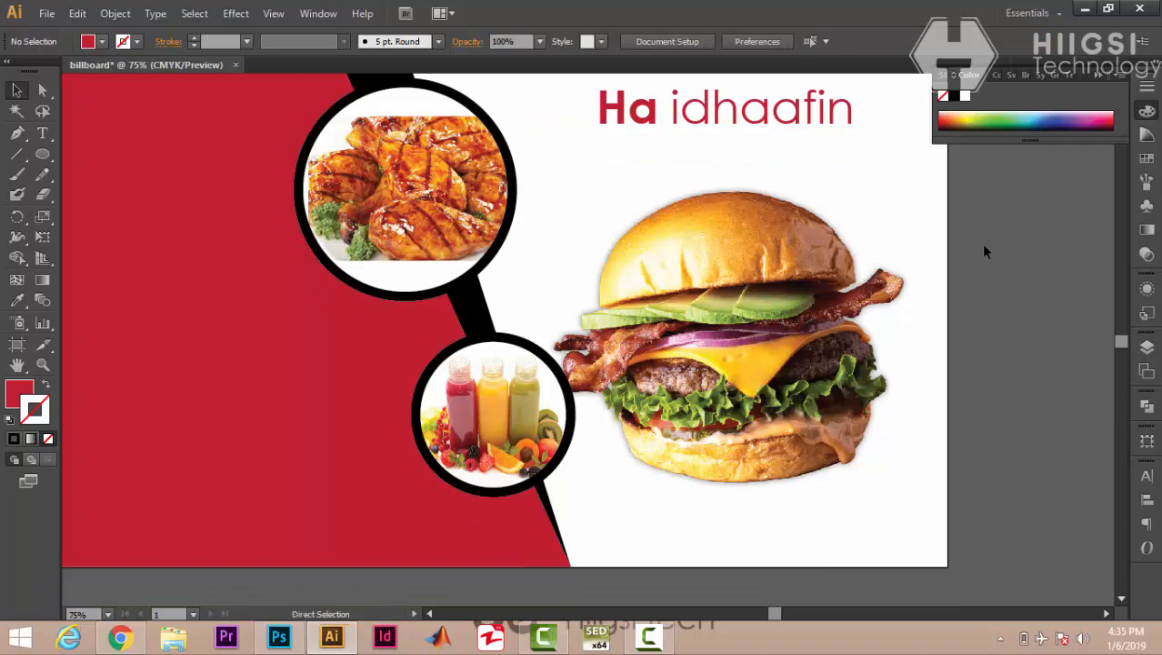
scroll(981, 244, "left", 4)
left_click(981, 243)
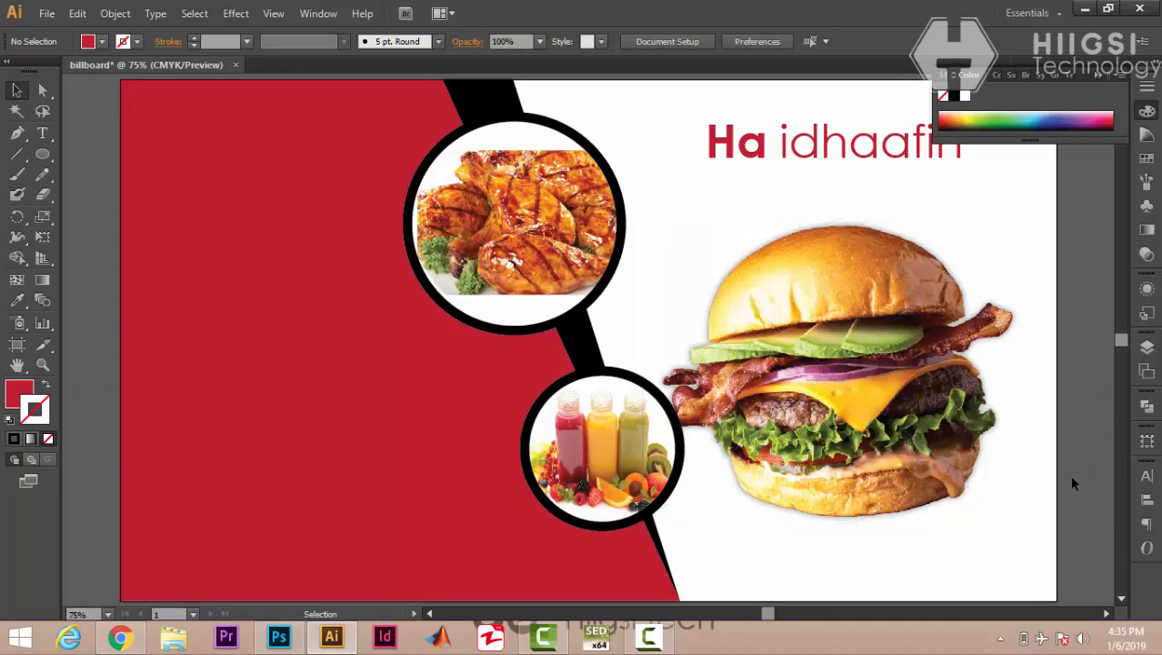
scroll(1072, 479, "down", 1)
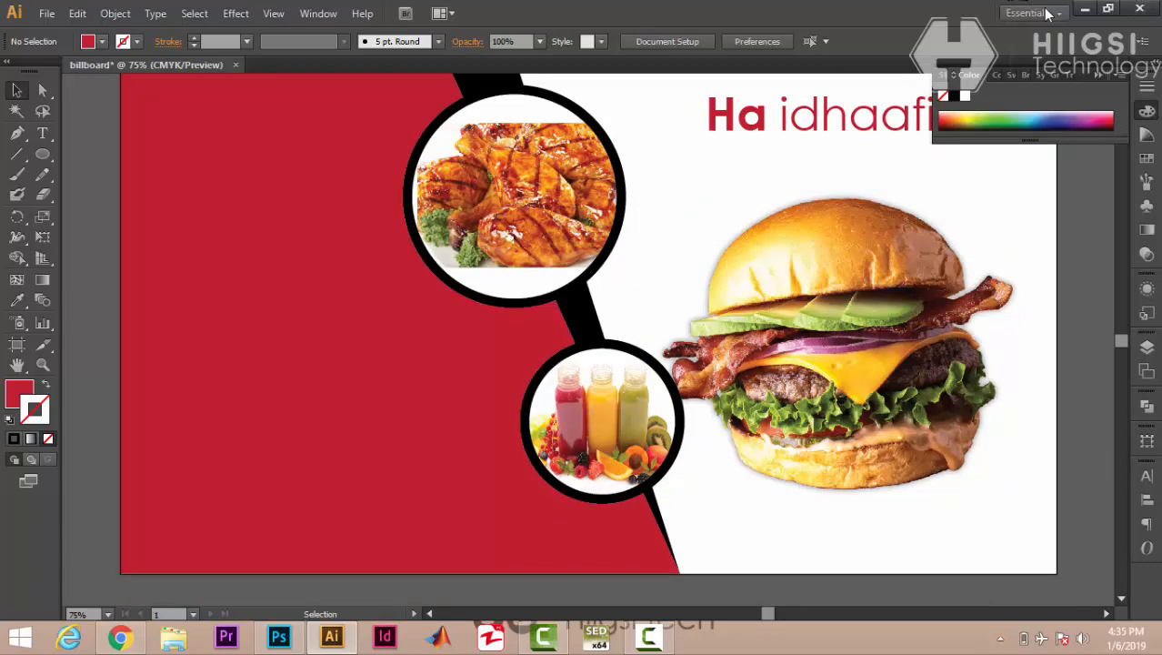
left_click(42, 156)
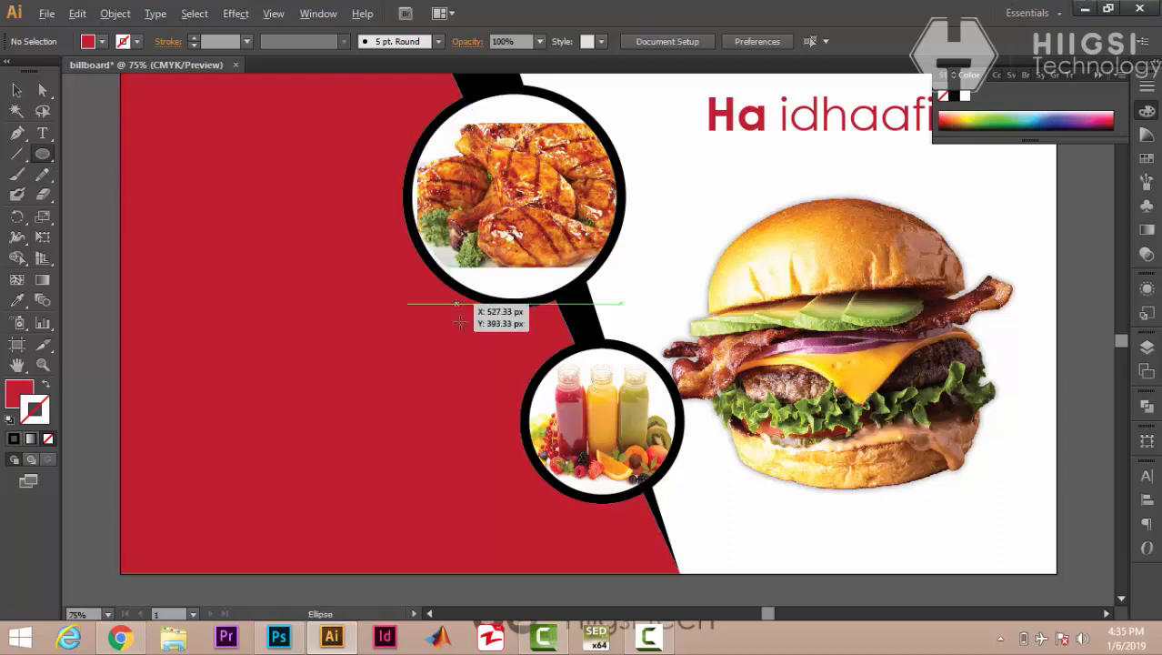
mouse_move(455, 303)
left_mouse_down()
mouse_move(505, 377)
mouse_move(538, 386)
left_mouse_up()
left_click(16, 90)
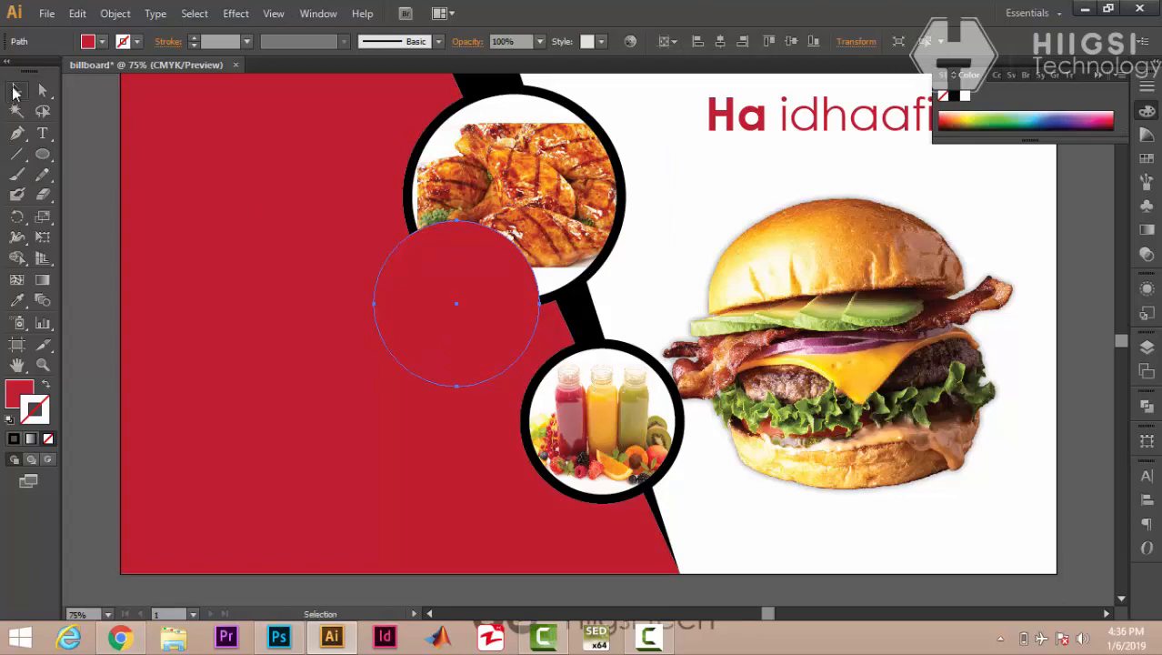
left_click_drag(490, 292, 488, 316)
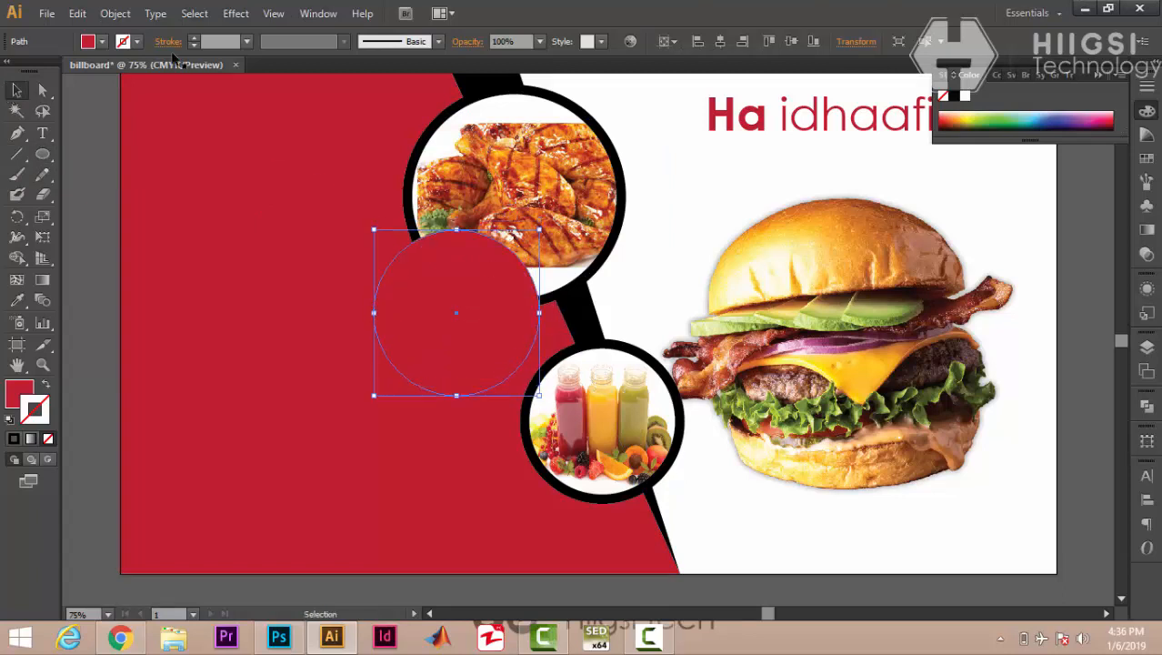
Step: Fill the new circle white with a 13 pt black outline and move it down and right toward the drinks circle
left_click(89, 40)
left_click(34, 72)
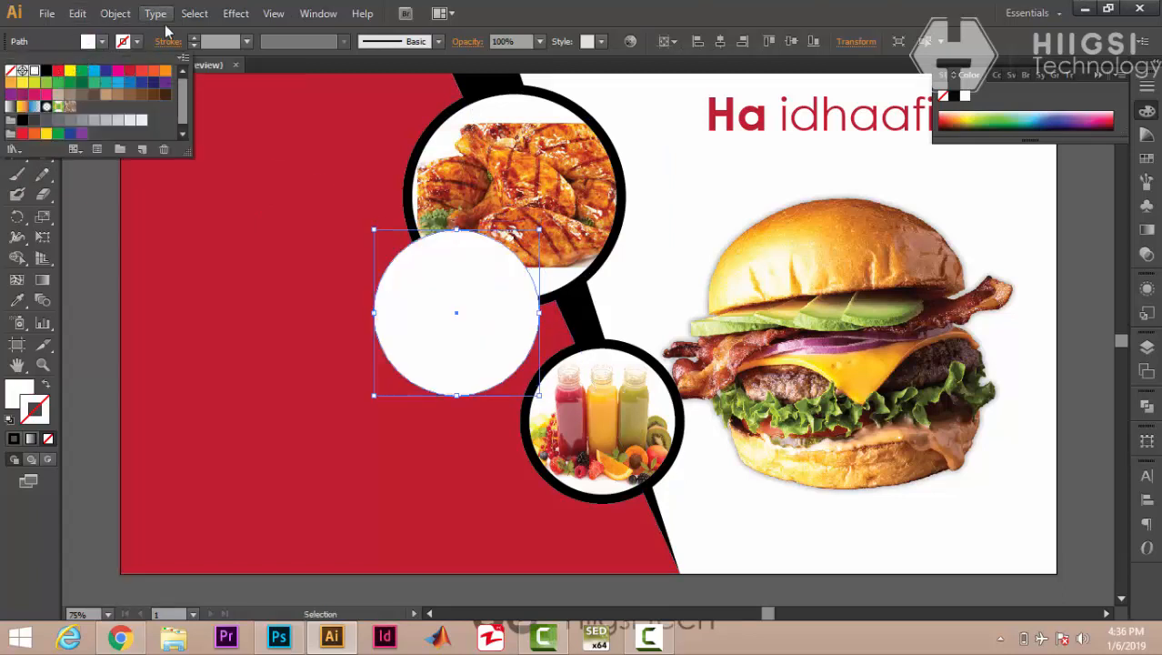
left_click(43, 72)
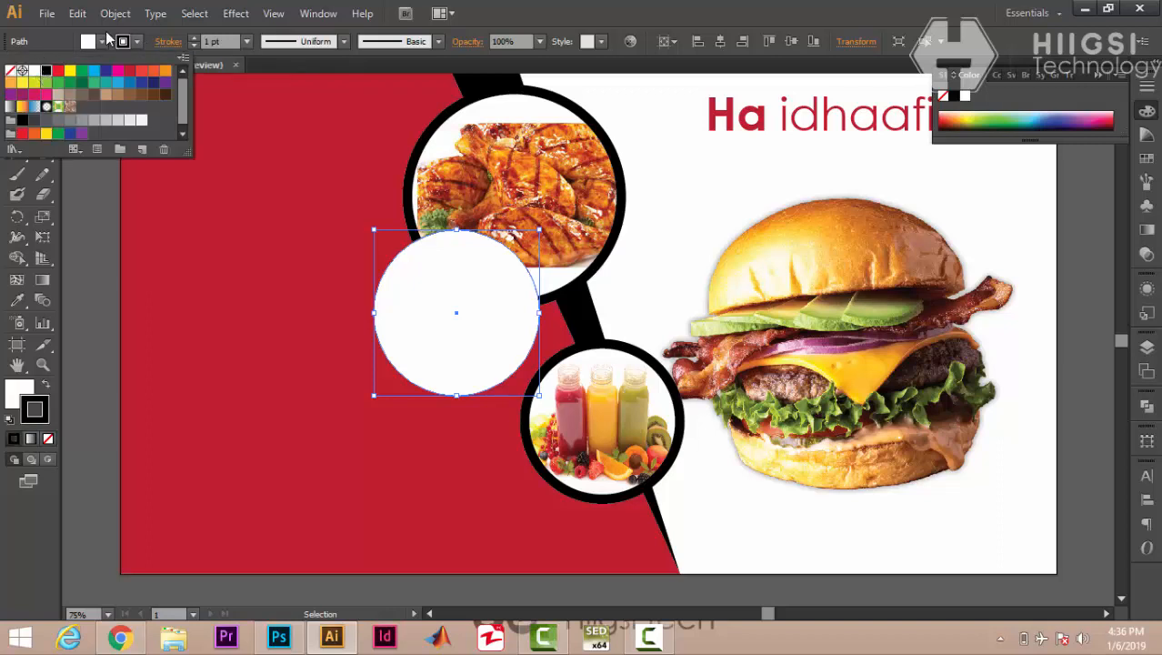
left_click(195, 36)
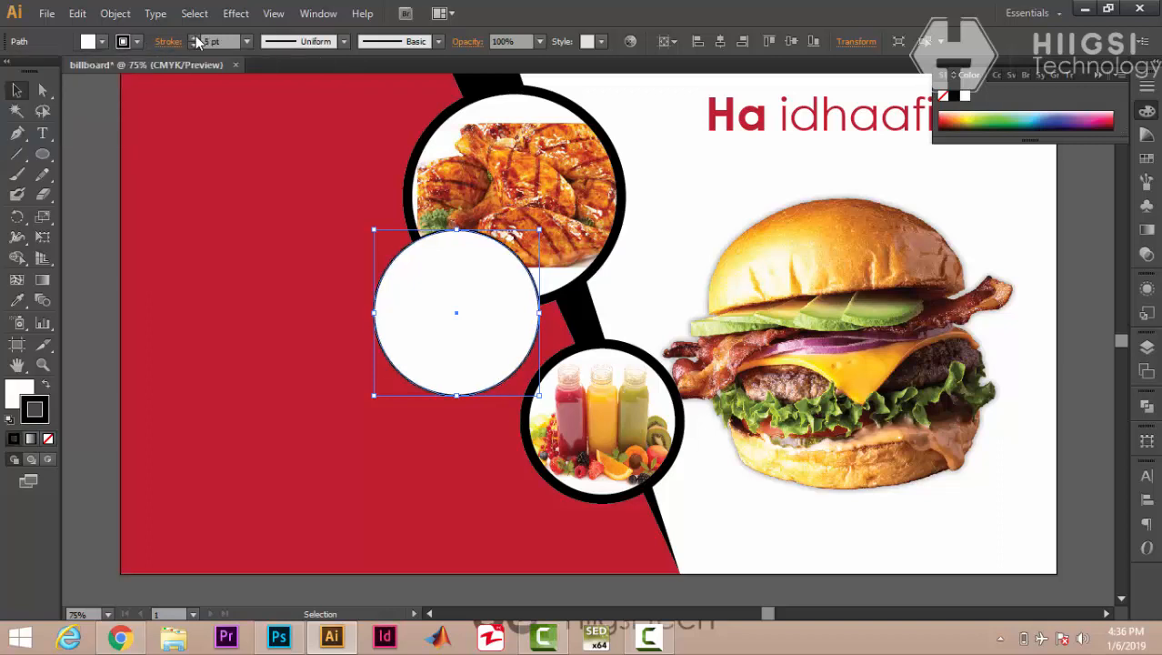
left_click(195, 37)
left_click(194, 36)
left_click(195, 37)
left_click(195, 36)
left_click(195, 37)
left_click(195, 37)
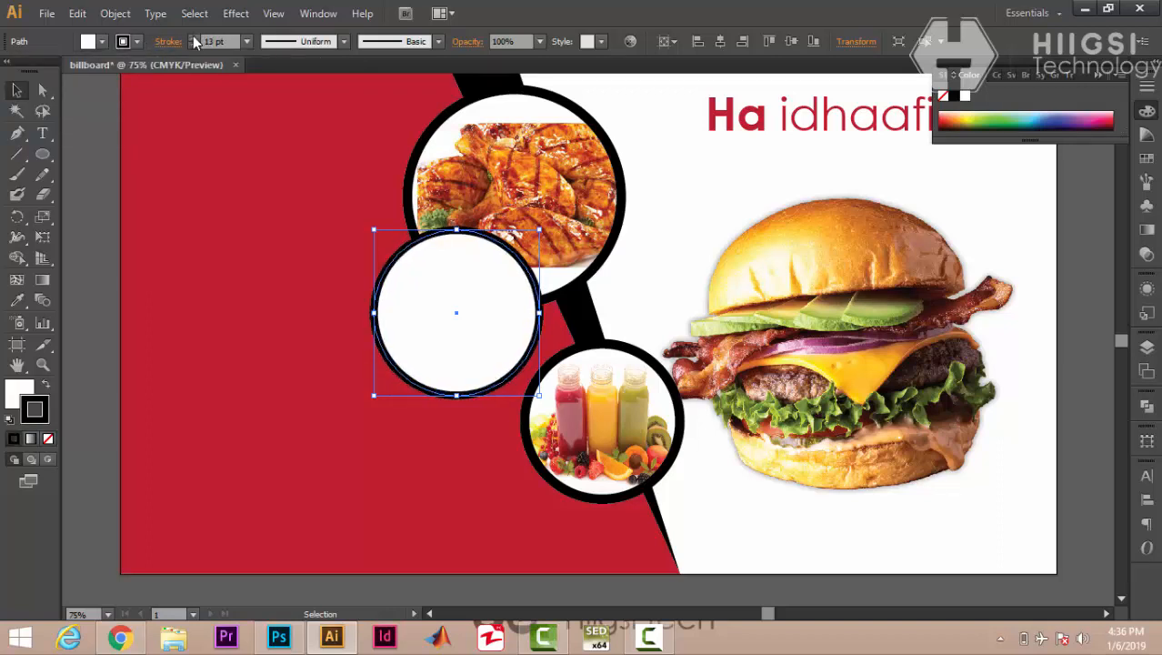
mouse_move(465, 339)
left_mouse_down()
mouse_move(475, 361)
mouse_move(500, 372)
left_mouse_up()
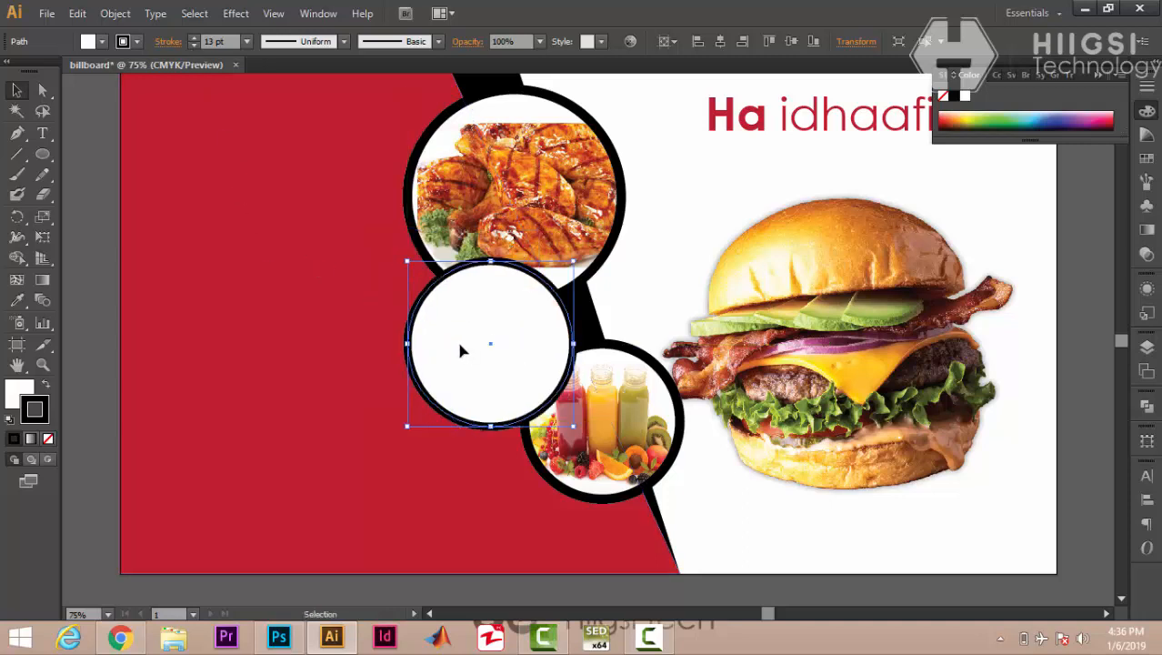
left_click(62, 163)
Step: Add the three-line centred offer text "2 pc", "40%", "off" and place it inside the white circle
left_click(42, 133)
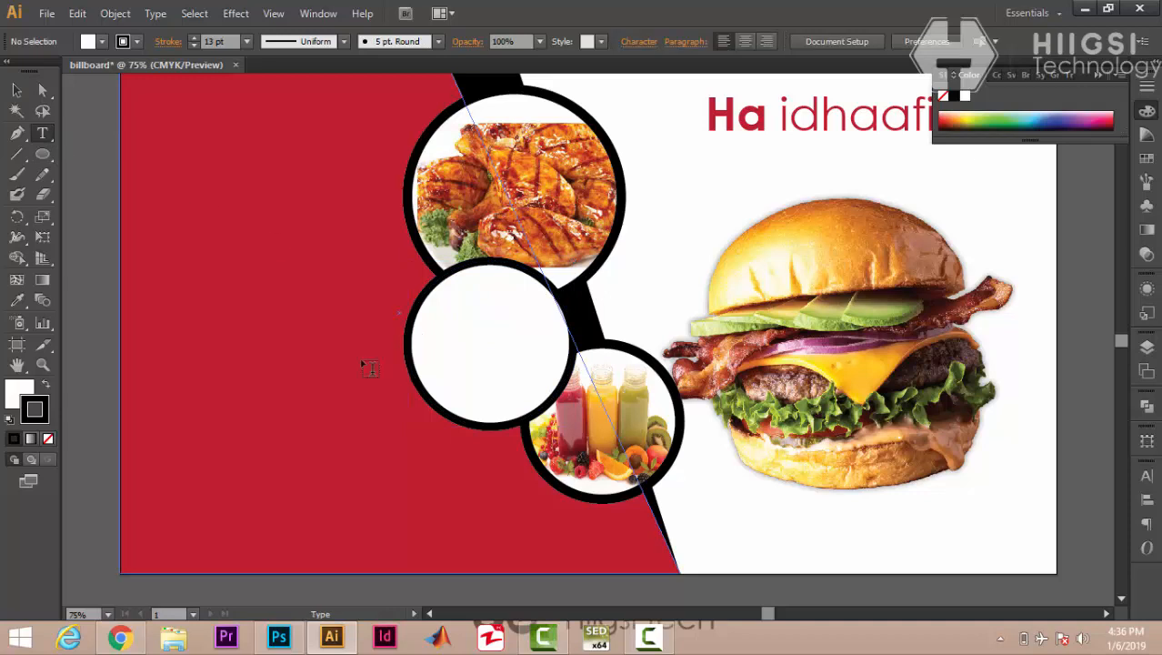
left_click(359, 362)
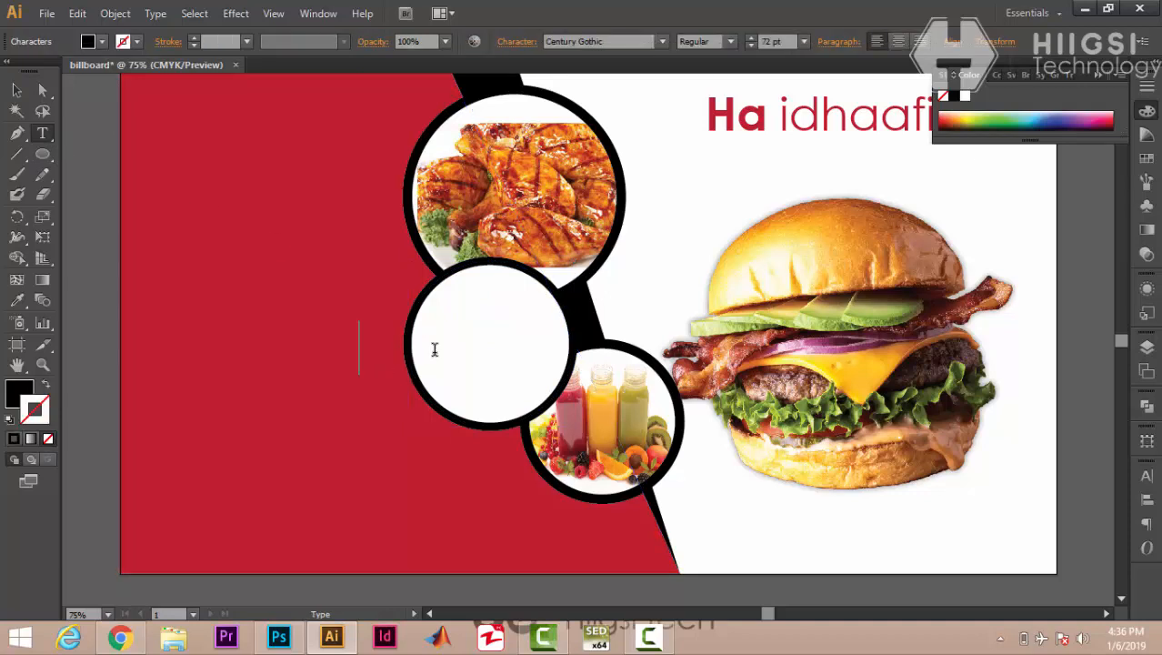
type("2 pc")
key("Return")
type("40%")
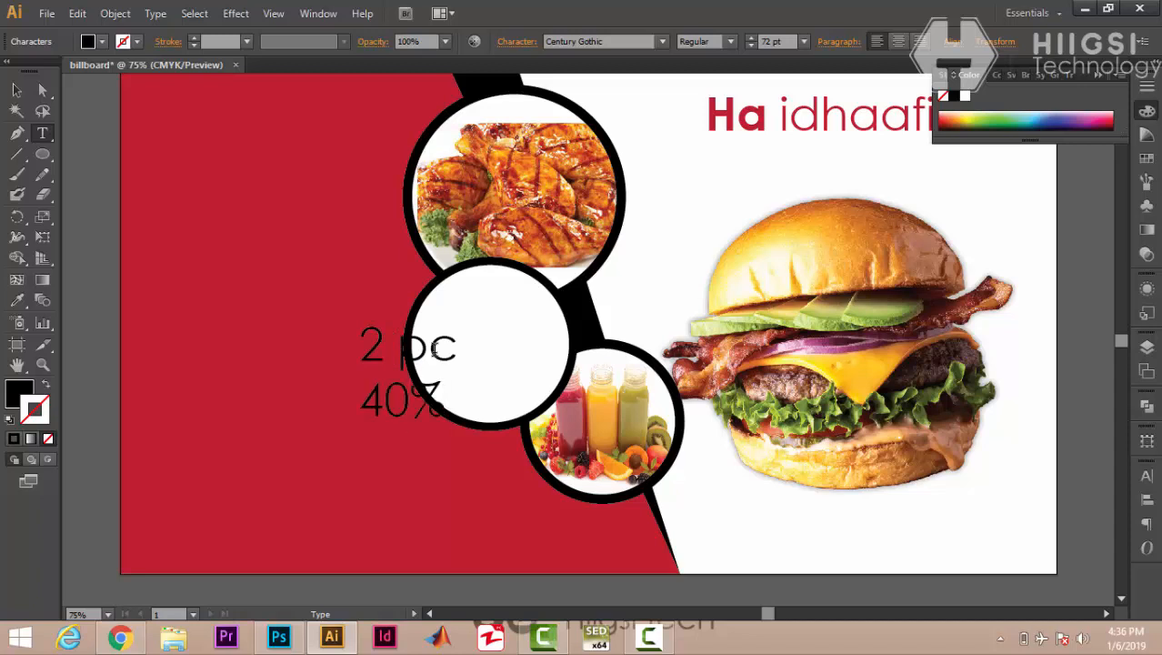
key("Return")
type("off")
key("ctrl+a")
key("Escape")
key("v")
left_click_drag(400, 382, 479, 344)
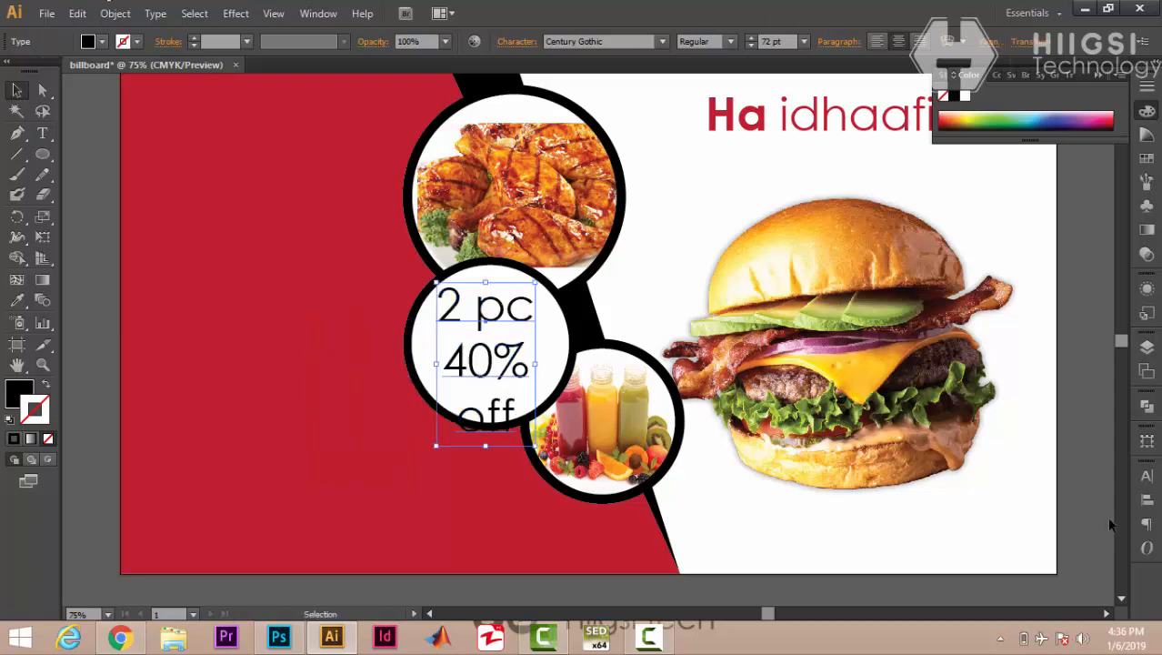
Step: Set the offer text's leading to 70 pt
left_click(1147, 475)
left_click(1063, 540)
left_click(1062, 539)
left_click(1063, 539)
left_click(1063, 539)
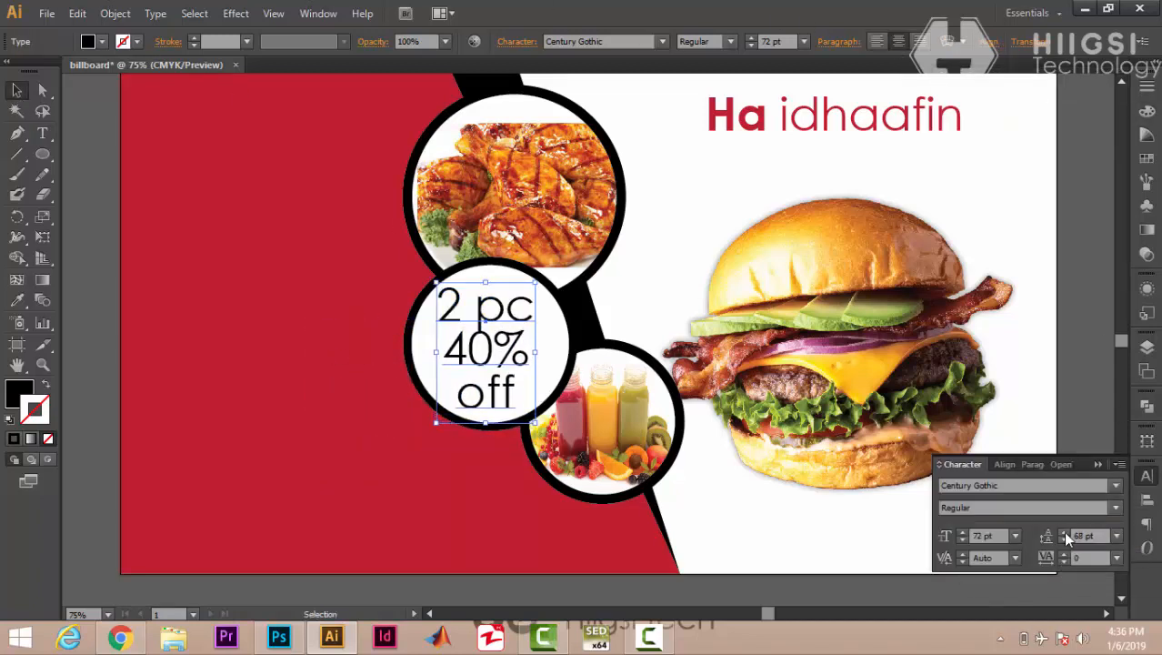
double_click(1063, 533)
Step: Recolour the offer text with the red sampled from the slanted background shape
left_click(16, 300)
left_click(309, 320)
left_click(17, 90)
Step: Set "40%" in the offer text to Bold and deselect the text
double_click(545, 350)
key("Escape")
left_click(43, 133)
left_click_drag(531, 350, 428, 349)
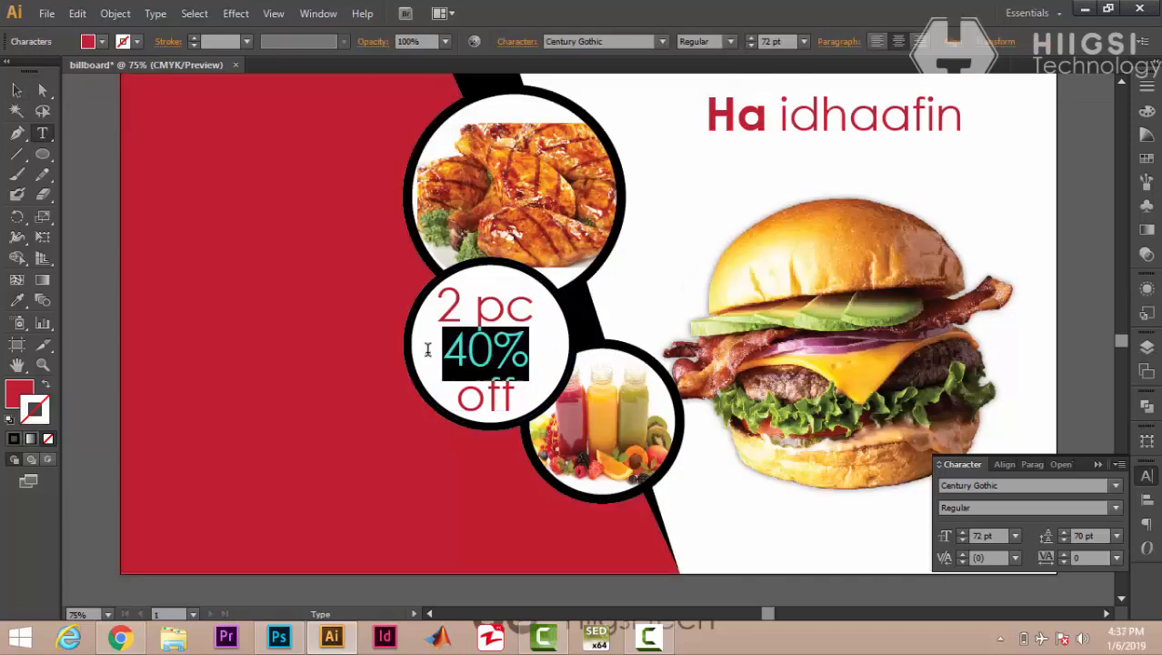
left_click(730, 41)
left_click(703, 99)
left_click(20, 90)
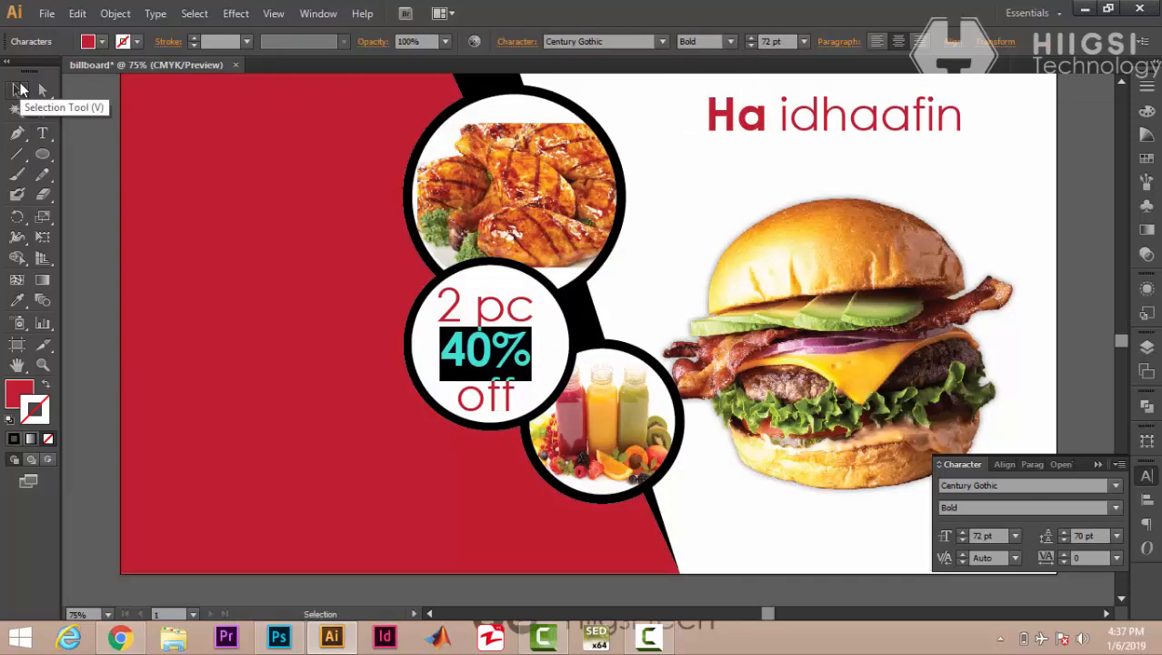
left_click(79, 165)
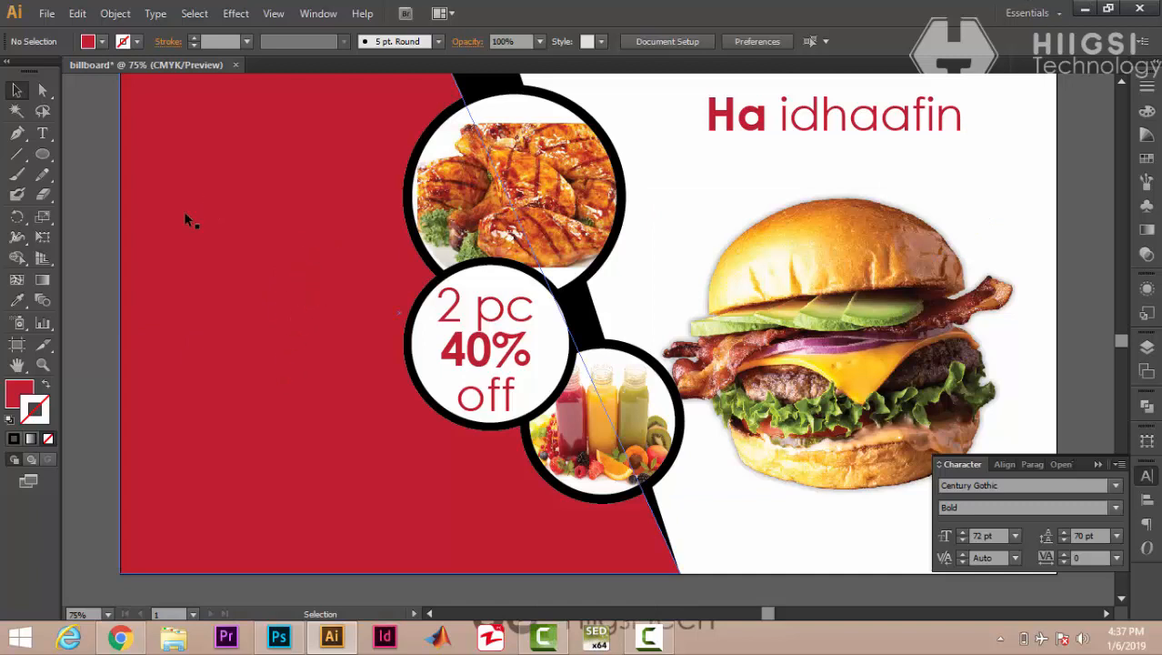
Step: Draw a rectangle in the upper part of the red area and extend its lower-right corner outward for a slanted end
scroll(226, 318, "up", 2)
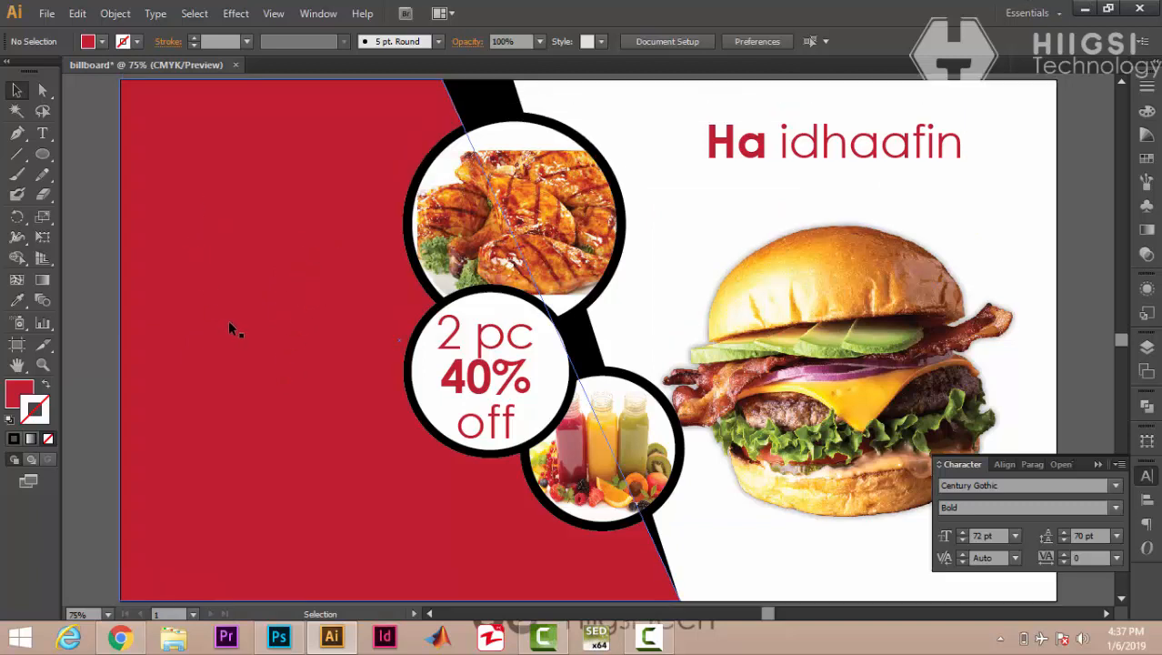
scroll(228, 319, "down", 2)
left_click_drag(43, 153, 87, 154)
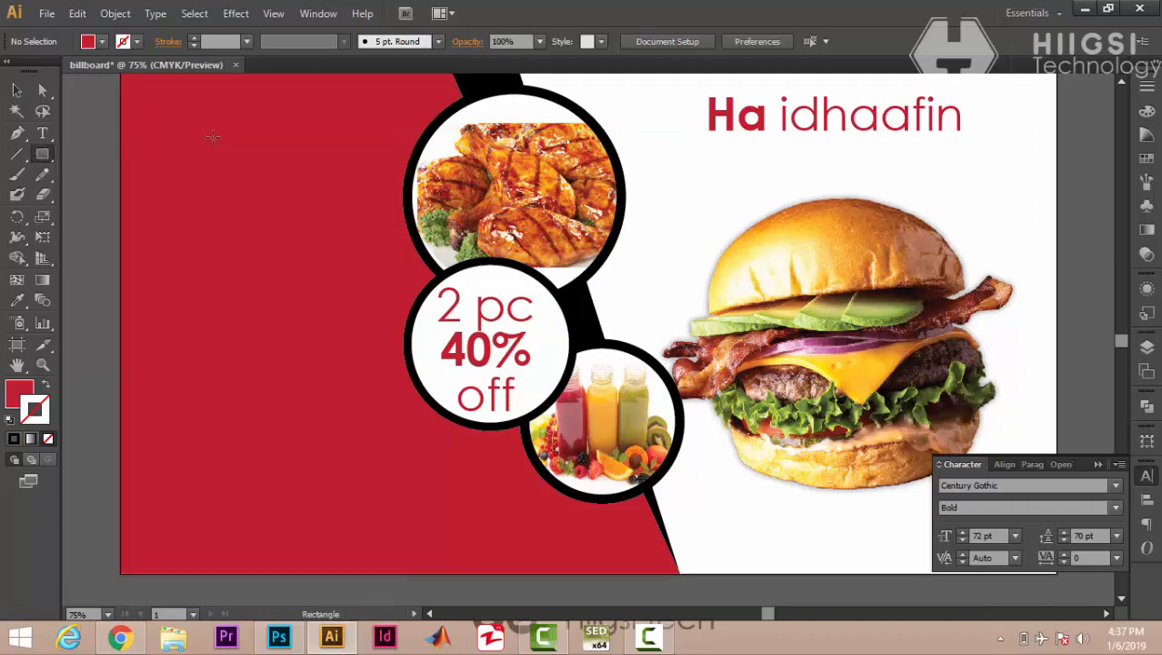
left_click_drag(175, 125, 329, 128)
left_click(42, 90)
left_click(89, 116)
left_click(17, 91)
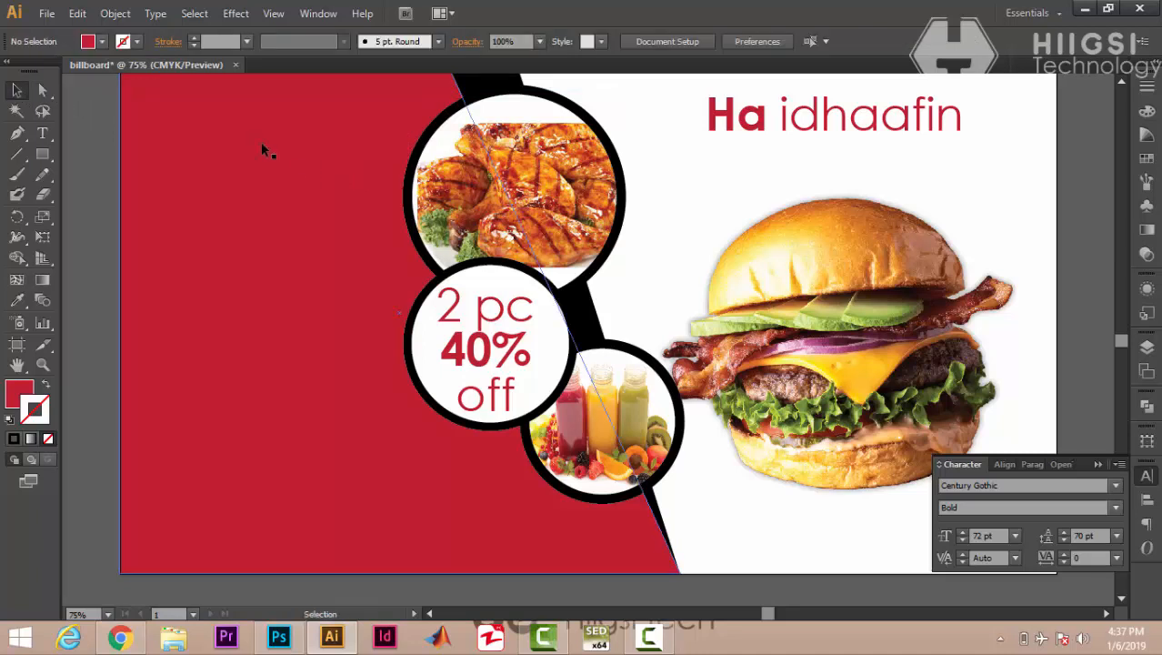
Step: Fill the slanted bar in the red area black and shift it slightly down and right
left_click(256, 138)
left_click(102, 40)
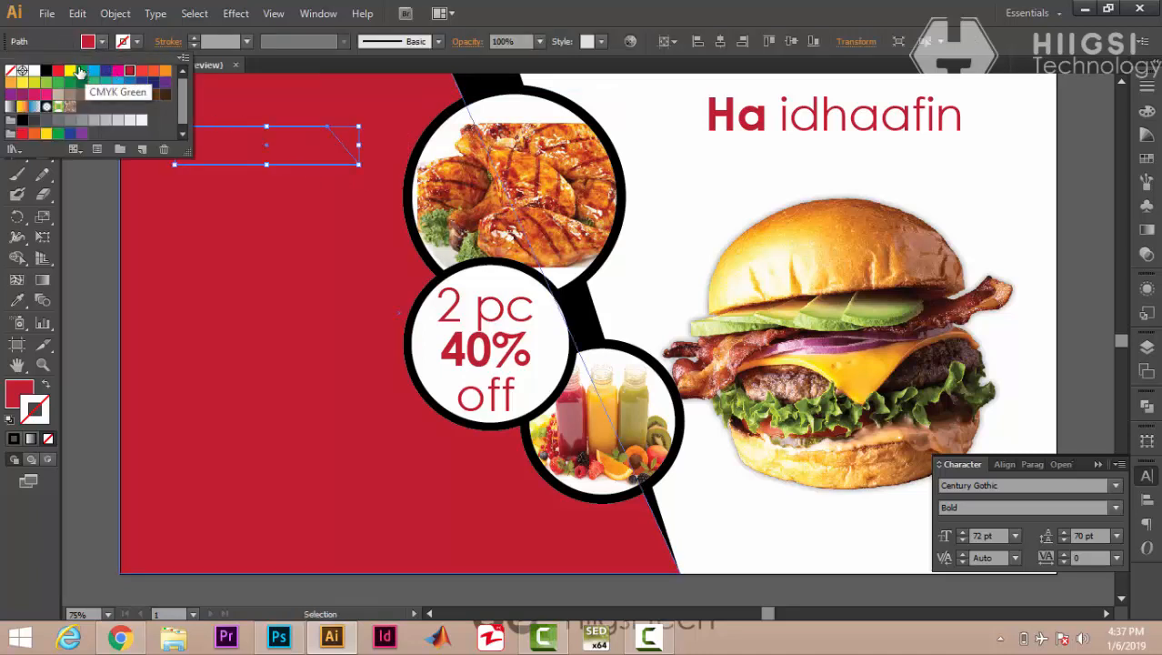
left_click(46, 70)
left_click(72, 206)
left_click(72, 206)
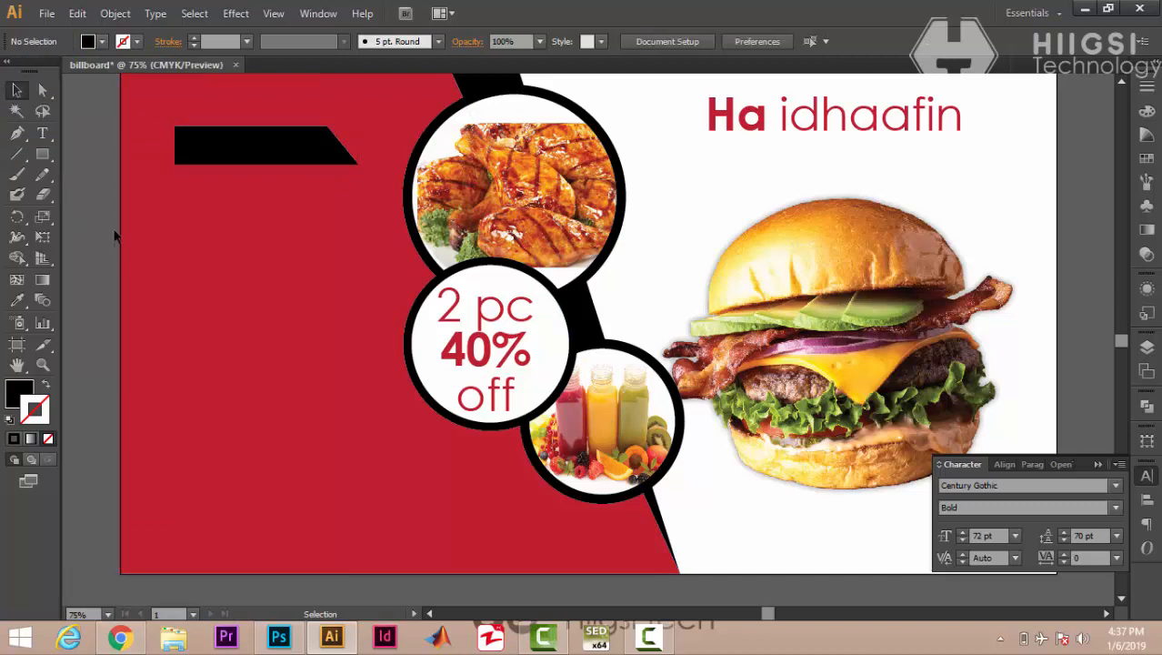
left_click_drag(234, 145, 240, 160)
left_click(83, 202)
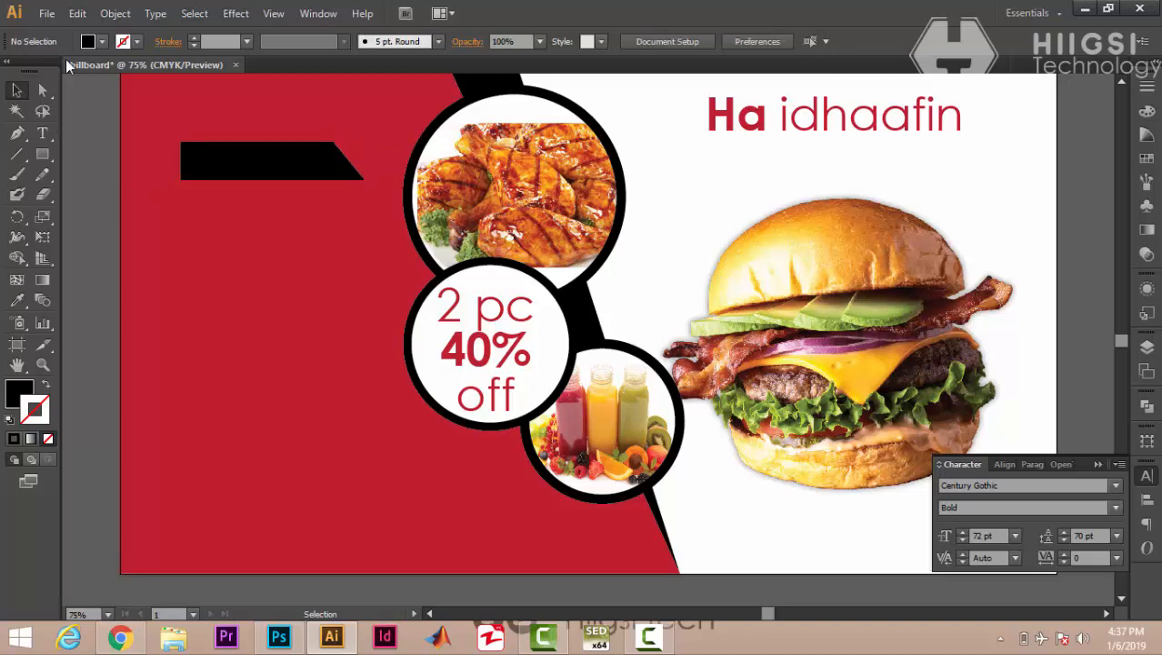
Step: Add the heading "Meinu" near the black bar and fill the text white
left_click(42, 132)
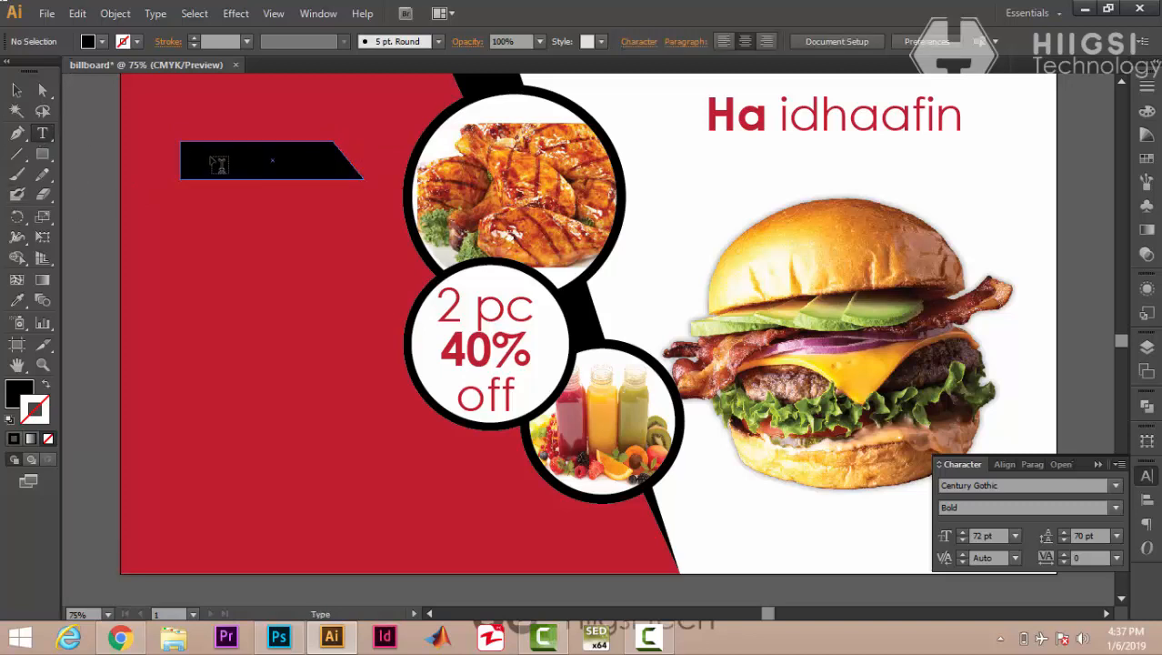
left_click(221, 169)
type("Menu")
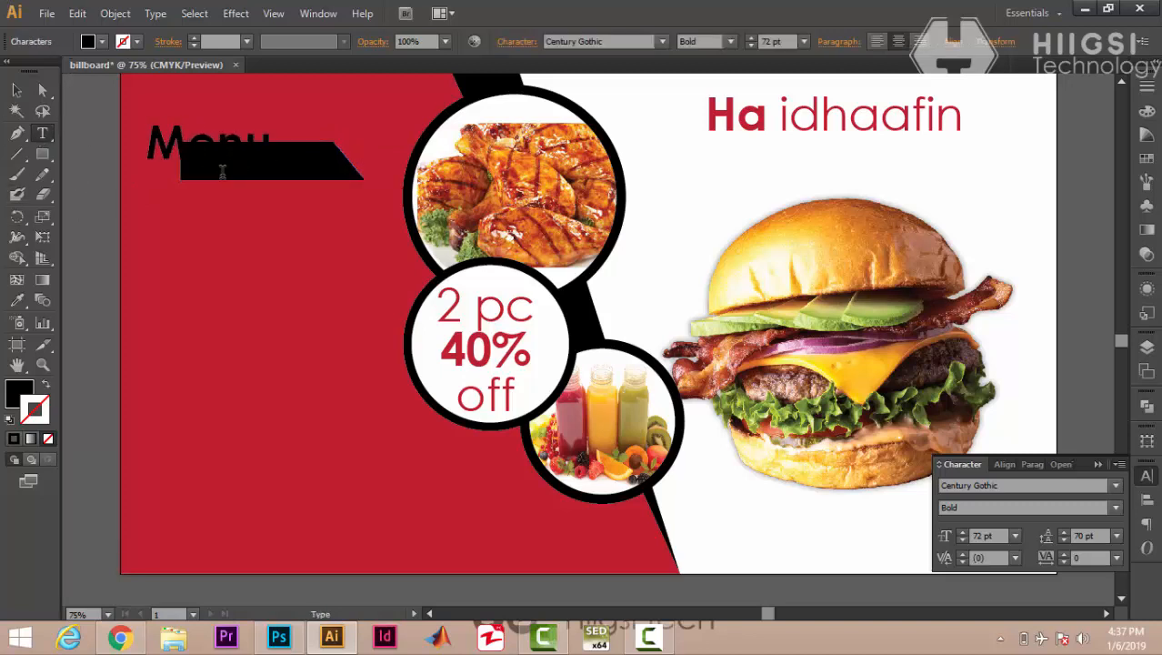
type("i")
key("ctrl+a")
left_click(102, 42)
left_click(32, 71)
left_click(27, 173)
Step: Move the "Meinu" heading down and right onto the black bar
left_click(20, 93)
key("shift+Down")
key("shift+Down")
key("shift+Right")
key("shift+Right")
key("shift+Right")
key("shift+Right")
key("shift+Right")
key("shift+Right")
key("shift+Right")
key("shift+Right")
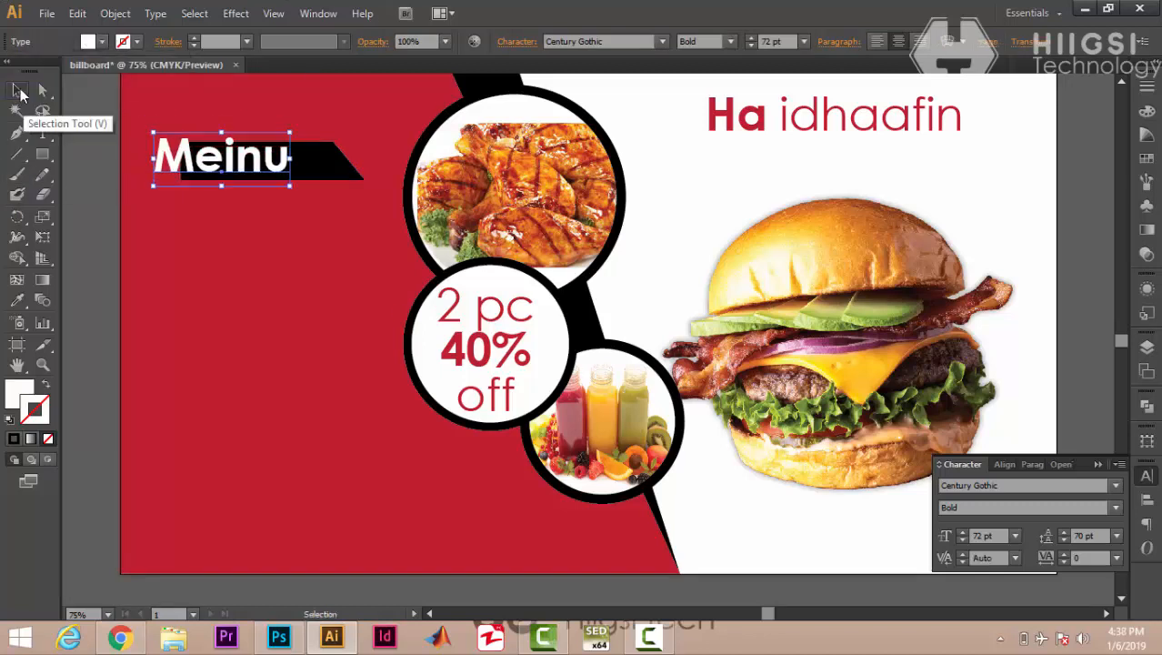
Step: Set the "Meinu" heading's font size to 63 pt and nudge it slightly left and down within the bar
left_click(751, 46)
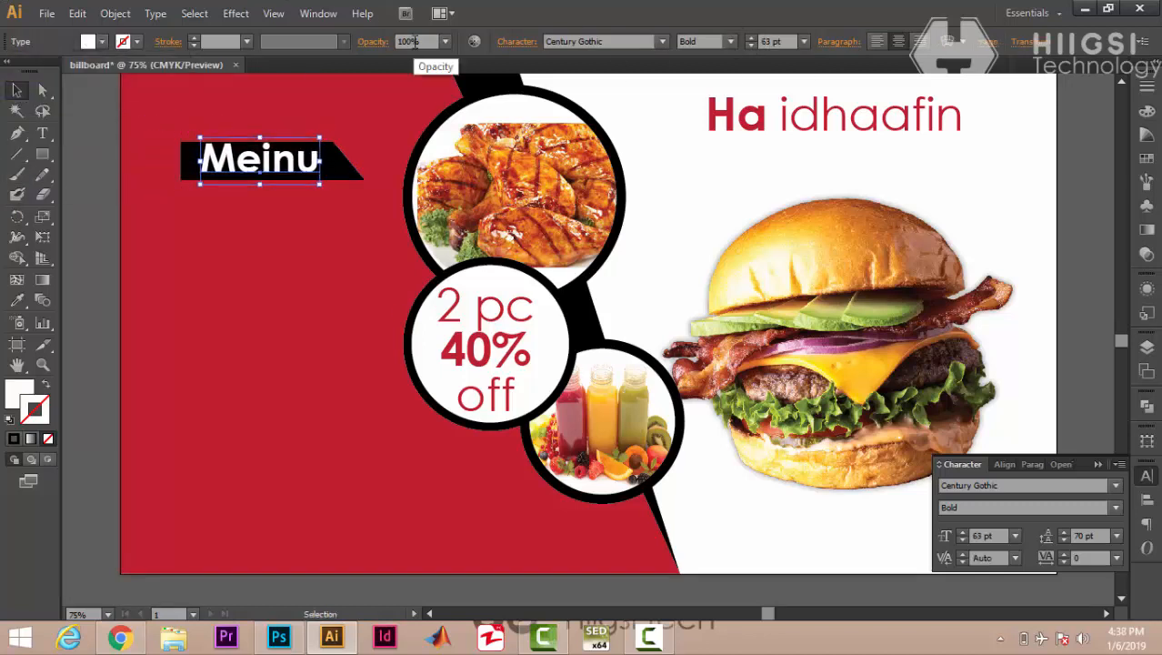
key("Left")
key("Left")
key("Down")
key("Down")
key("Left")
key("Left")
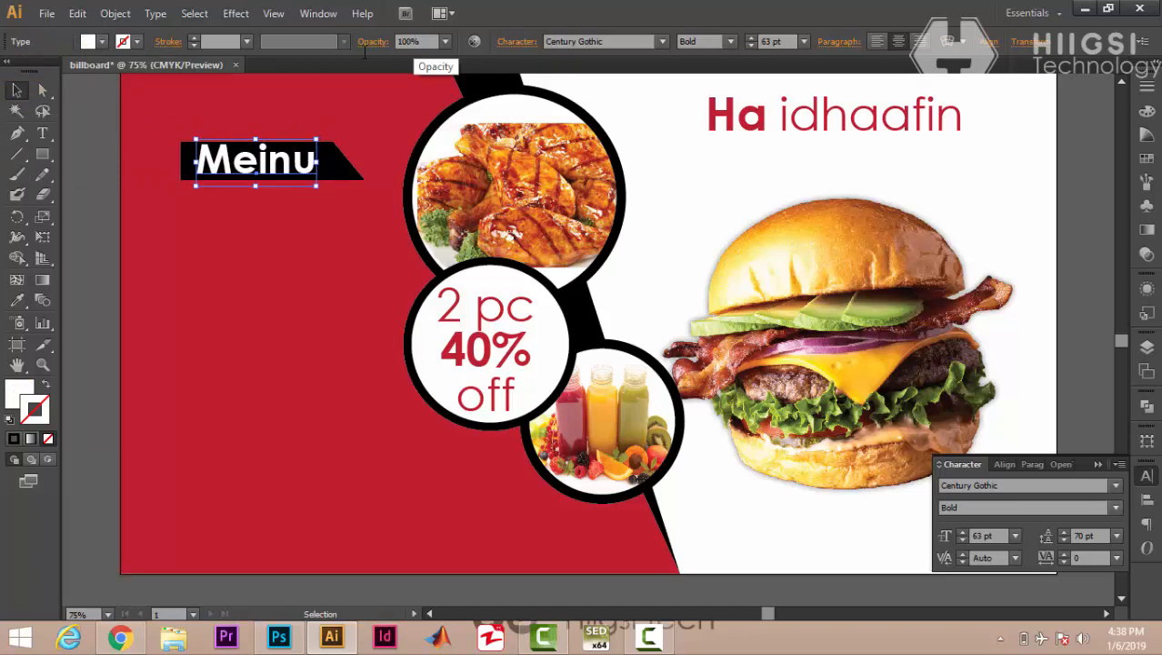
left_click(96, 165)
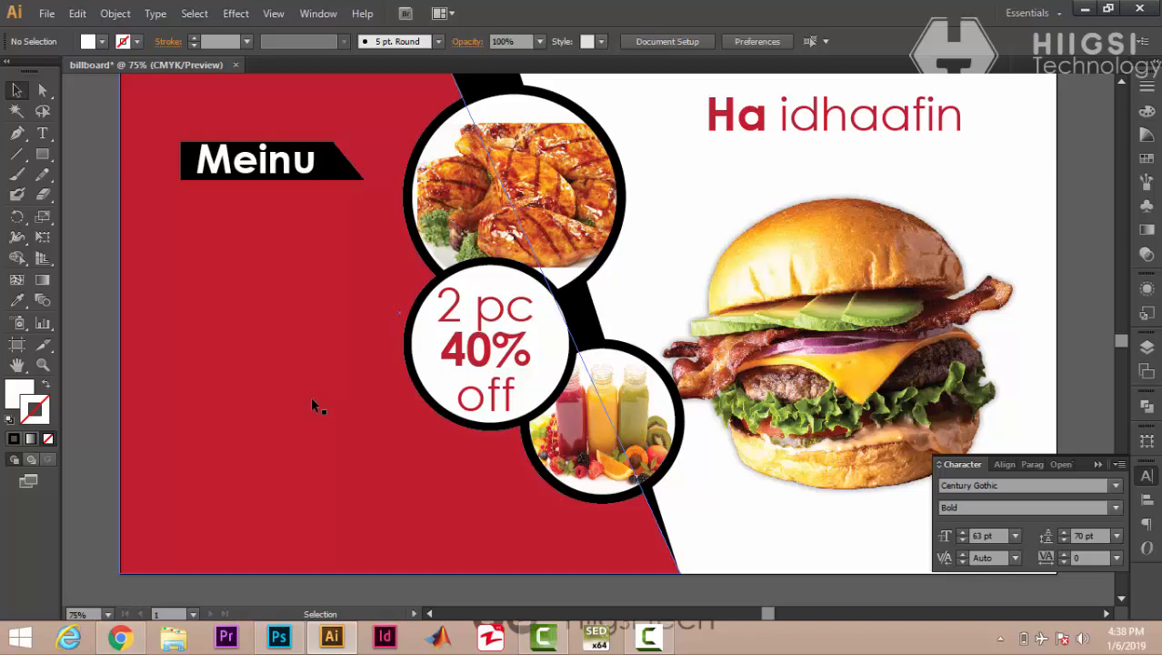
Step: Look over the menu item list and the empty lower part of the billboard
scroll(310, 396, "up", 1)
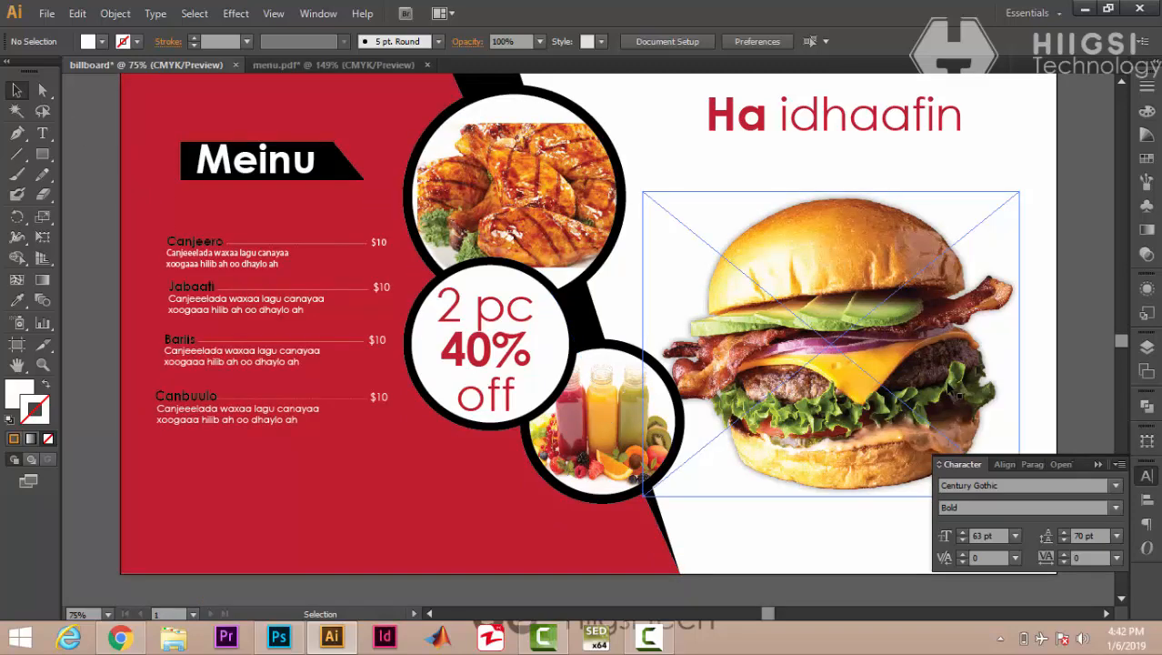
scroll(81, 229, "down", 4)
scroll(252, 313, "up", 2)
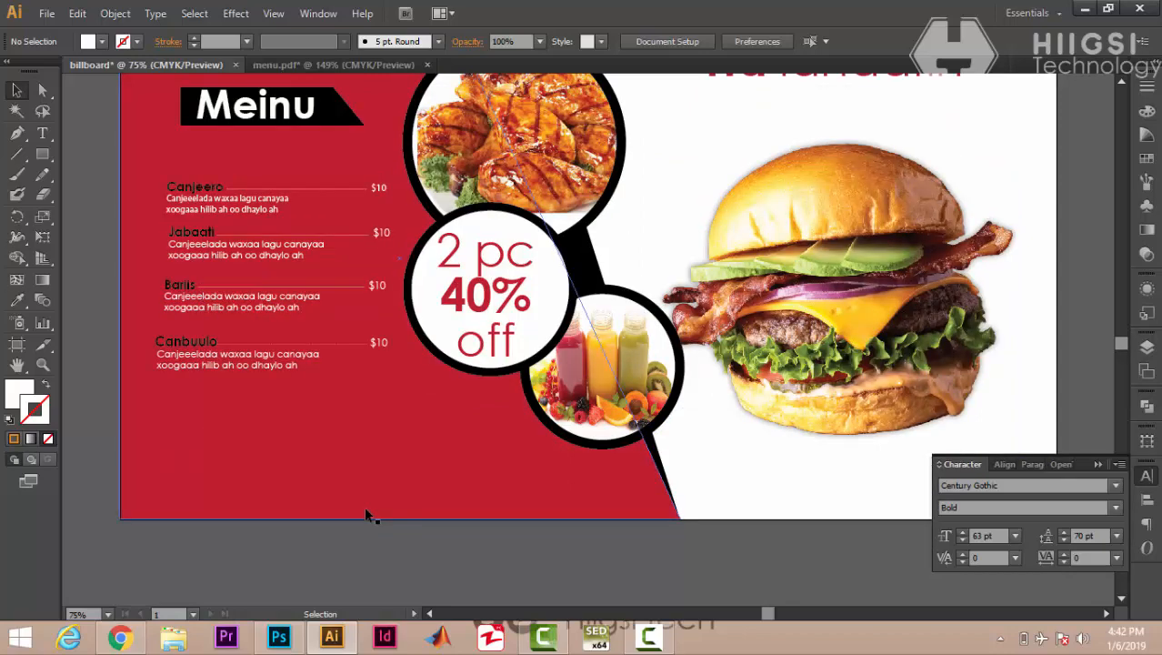
scroll(343, 500, "down", 1)
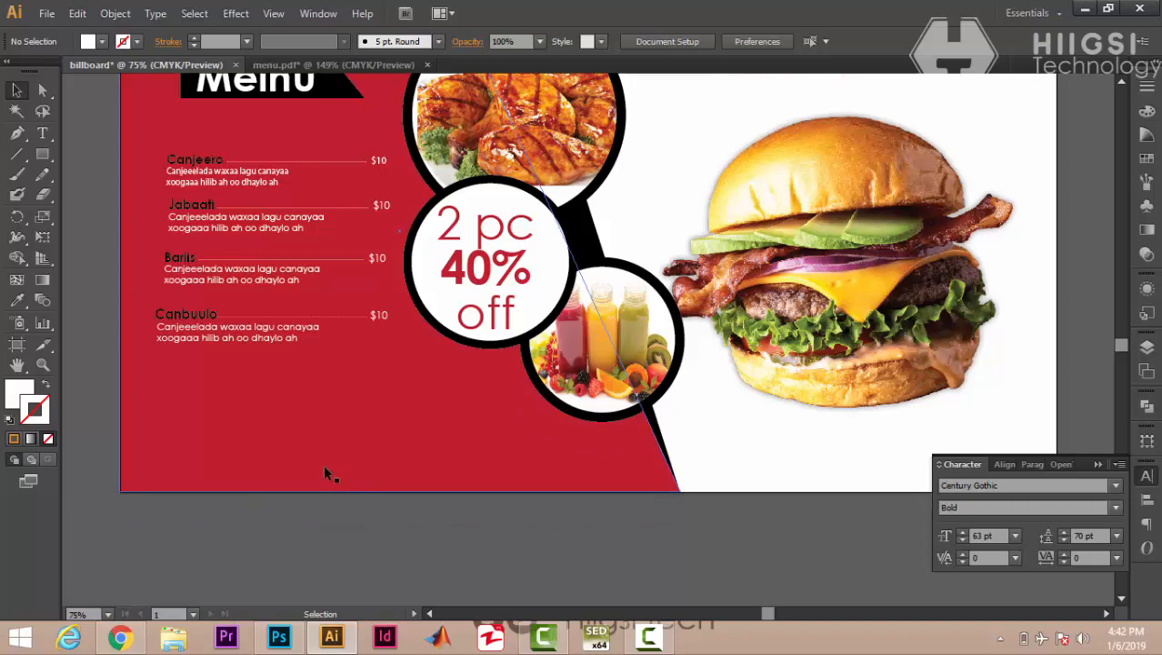
scroll(332, 481, "down", 1)
scroll(332, 481, "up", 1)
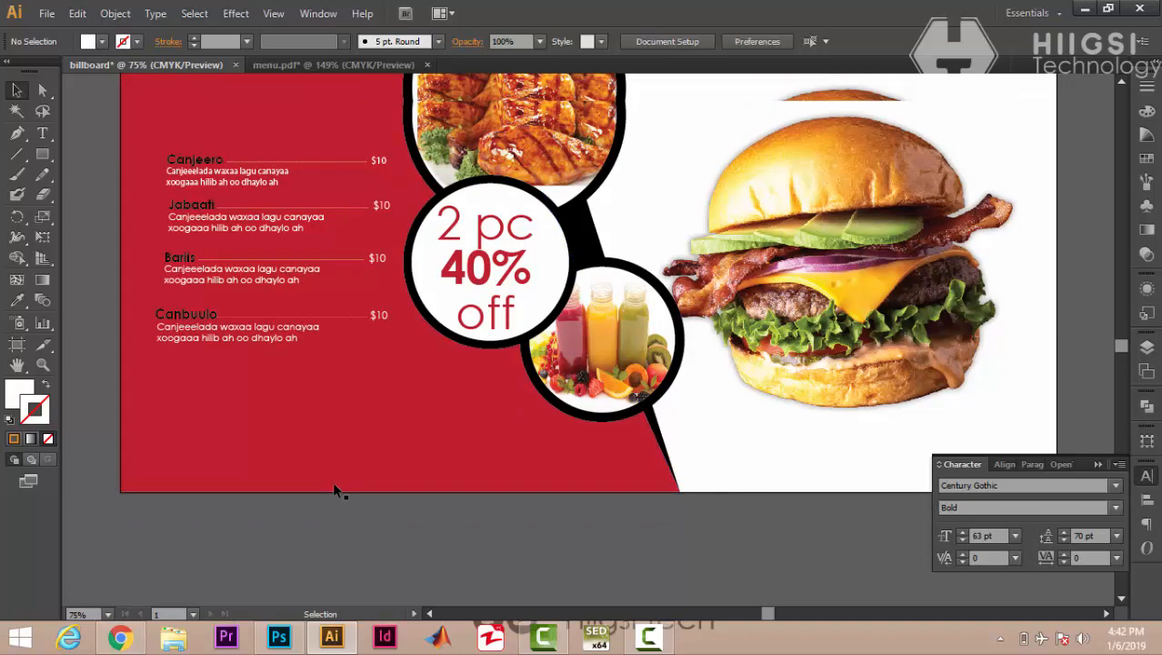
scroll(332, 481, "up", 3)
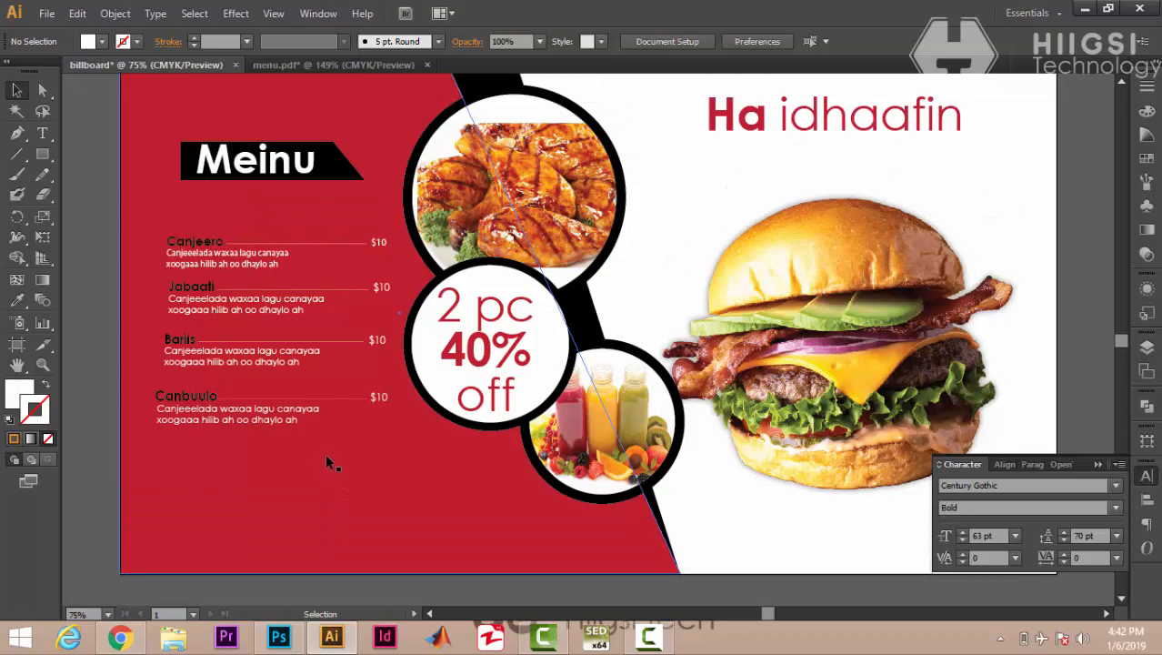
scroll(330, 464, "up", 1)
Step: Draw a long white horizontal rectangle near the billboard's lower edge, from its left edge to below the burger
scroll(333, 461, "down", 5)
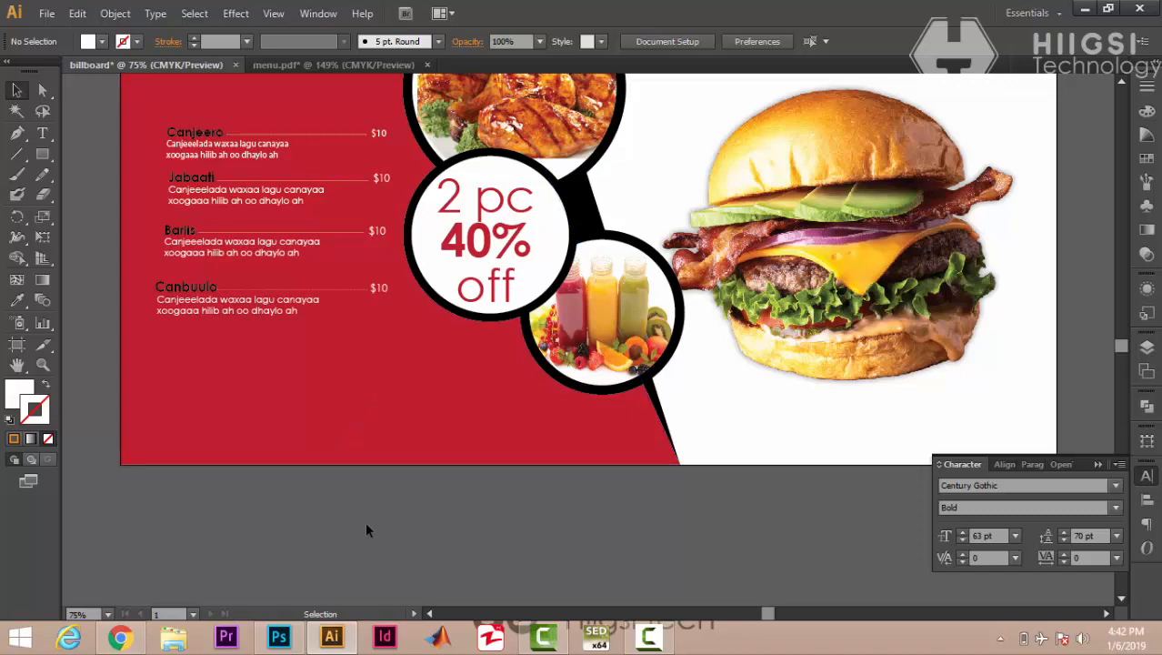
left_click(42, 154)
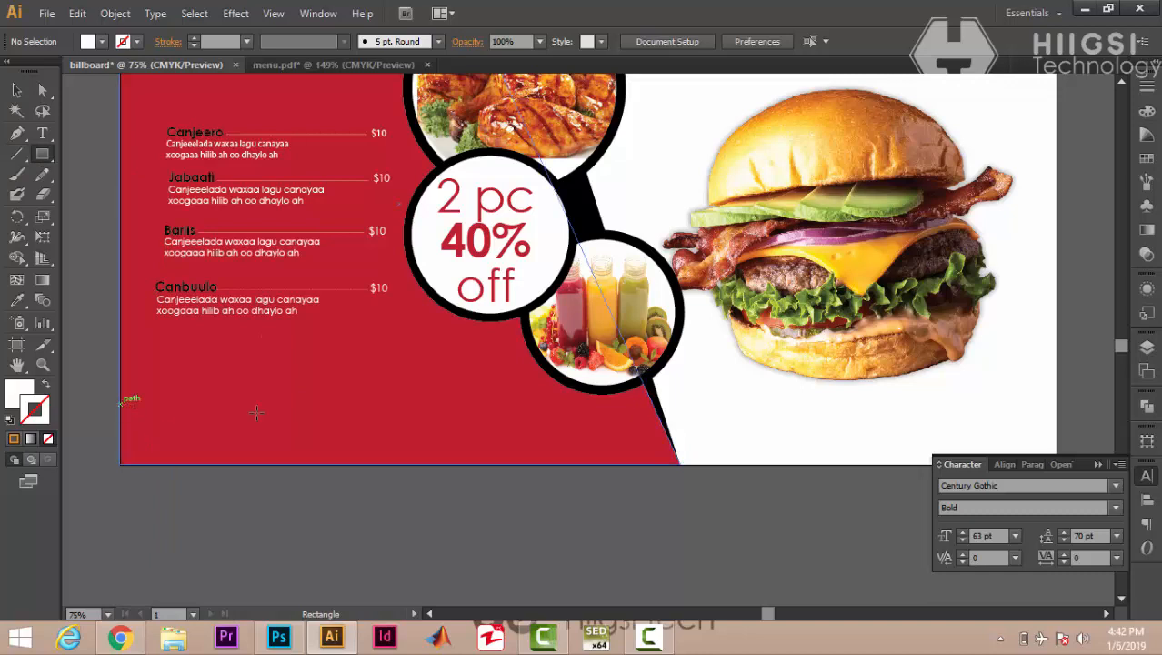
left_click_drag(120, 403, 860, 444)
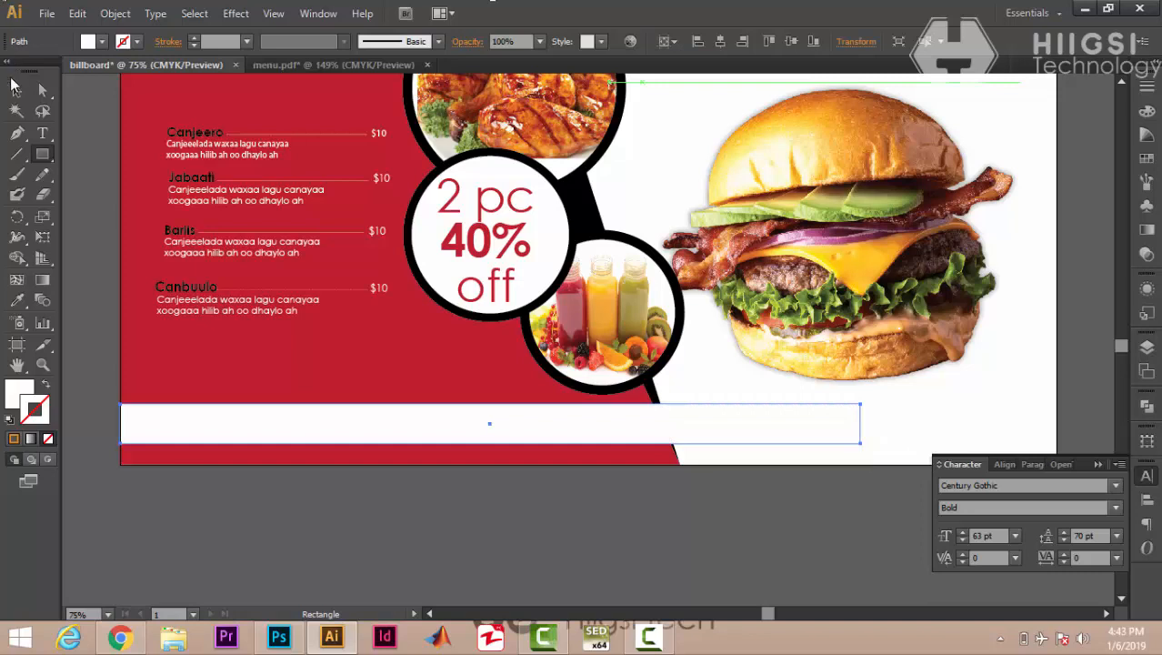
Step: Slant the white rectangle's right end by moving its upper-right corner about 56 px to the left
left_click(16, 91)
left_click(42, 91)
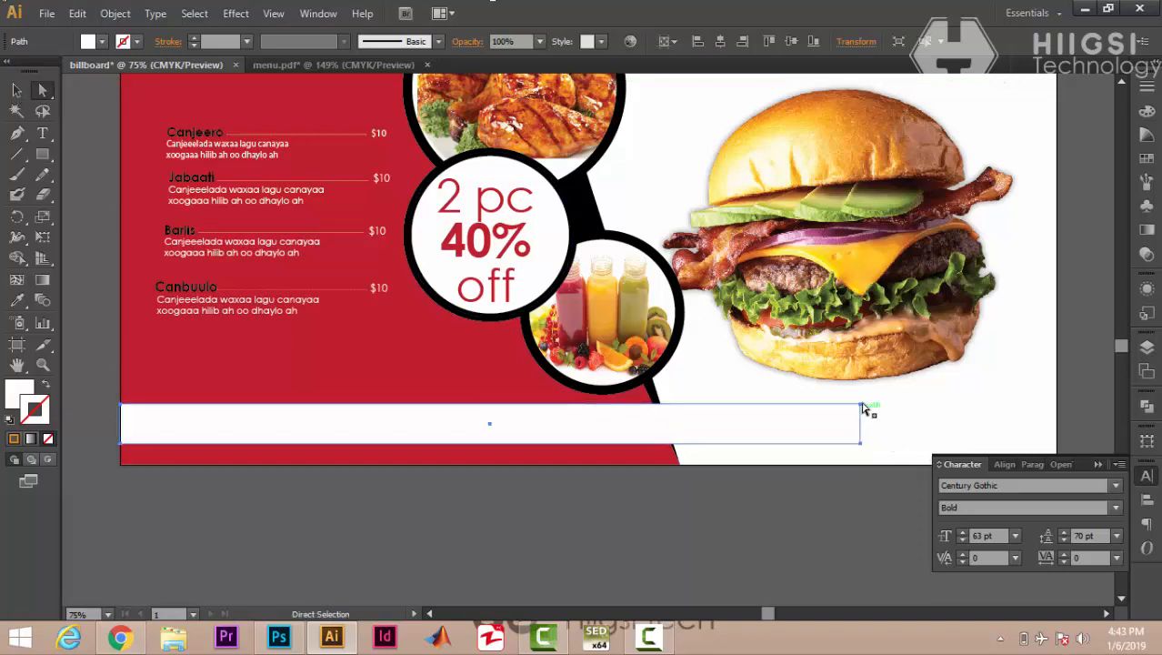
left_click(928, 342)
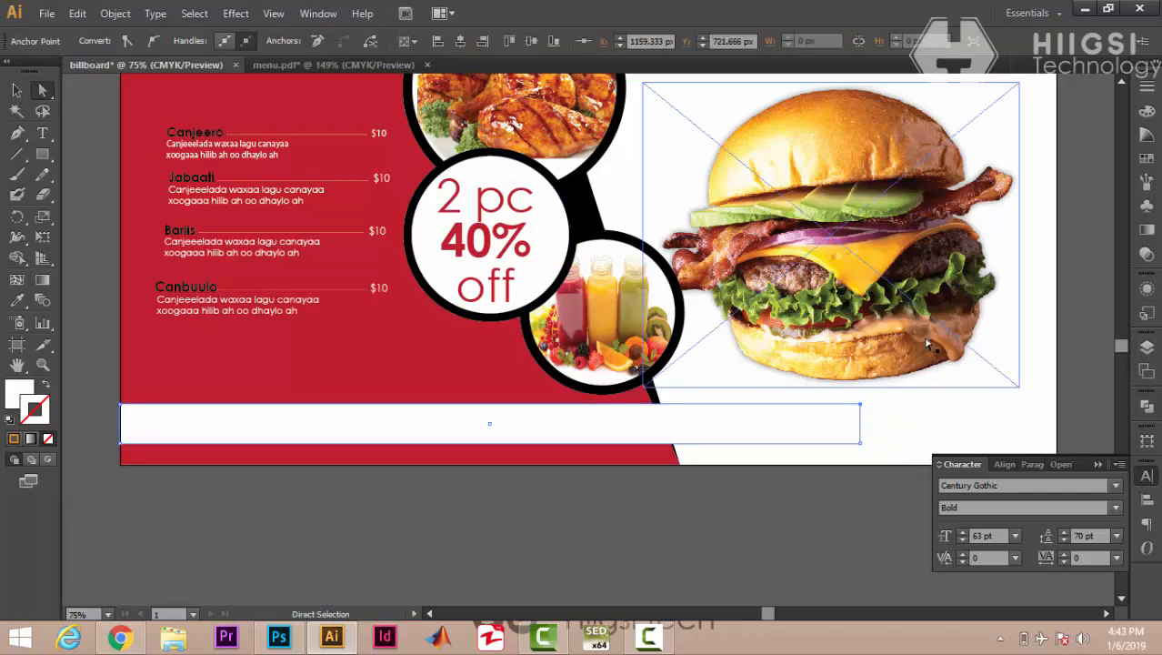
key("shift+Left")
key("shift+Left")
key("shift+Left")
key("shift+Left")
key("shift+Left")
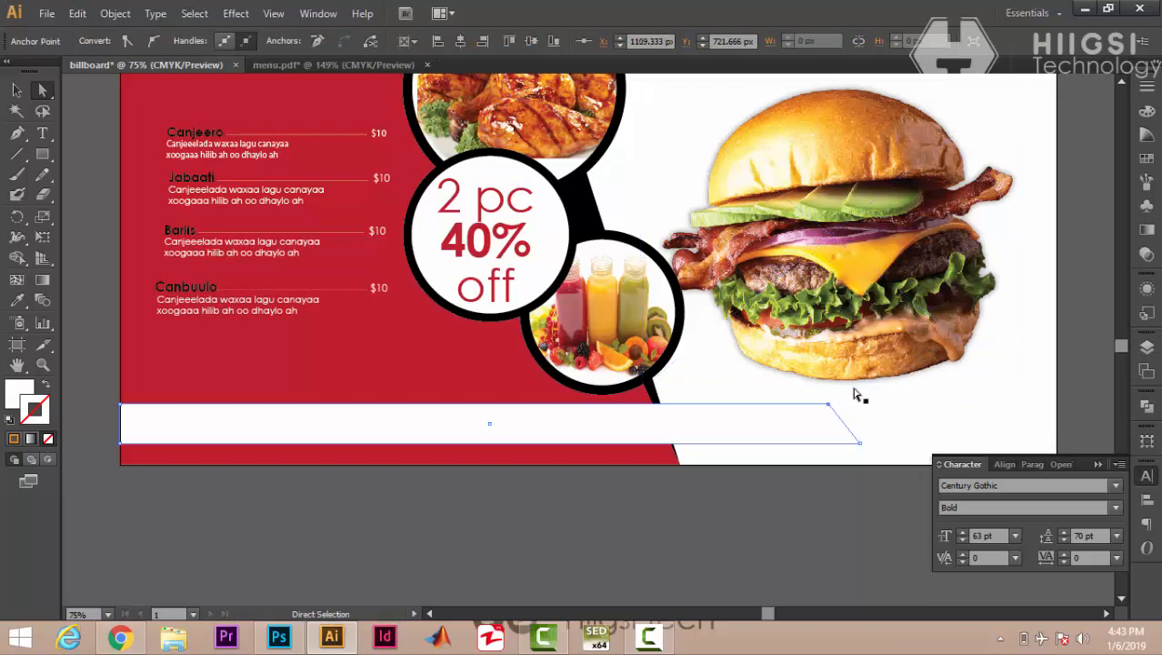
left_click(862, 445)
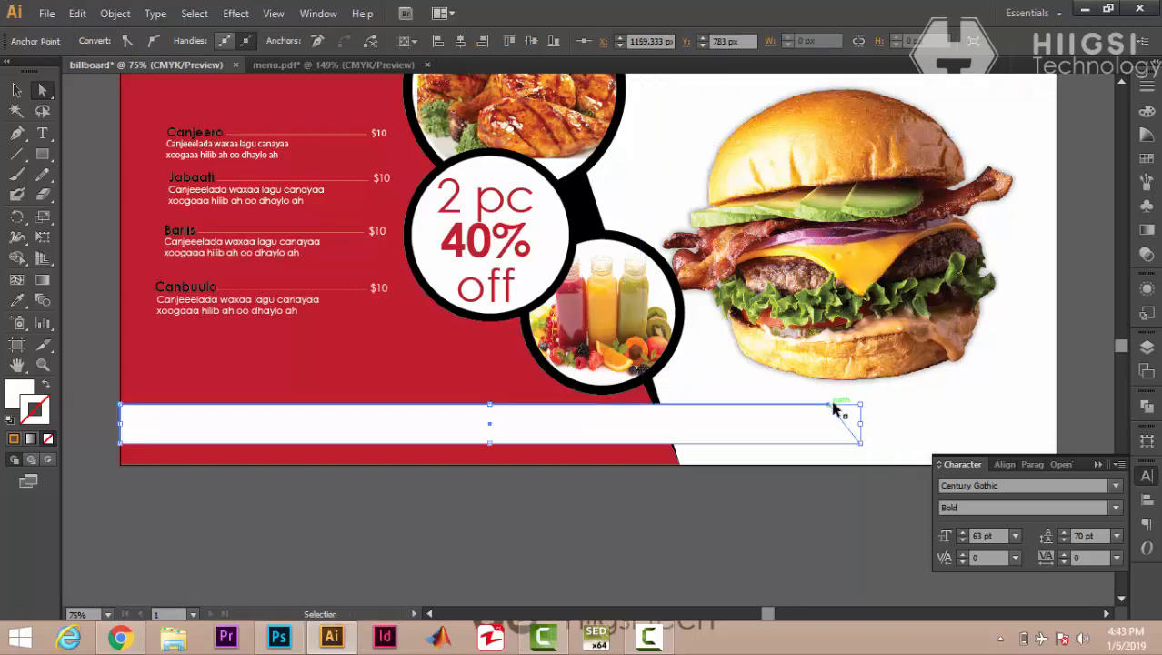
left_click_drag(831, 404, 864, 405)
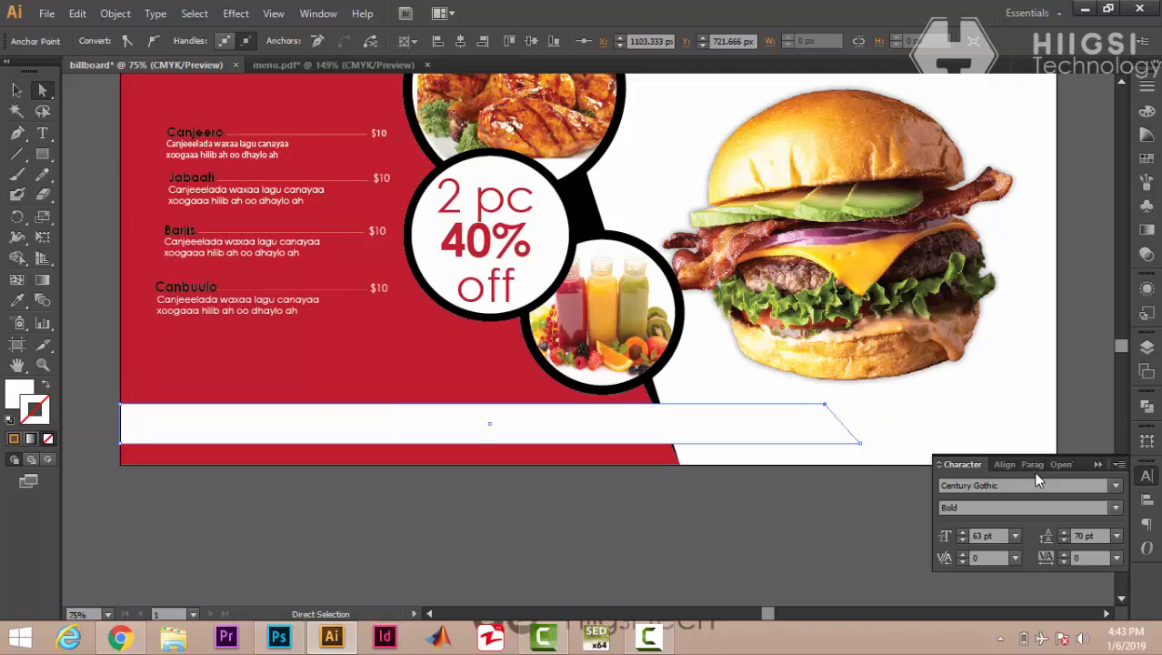
Step: Fill the slanted bar with black sampled from the black diagonal shape behind the food circles, then deselect it
left_click(17, 90)
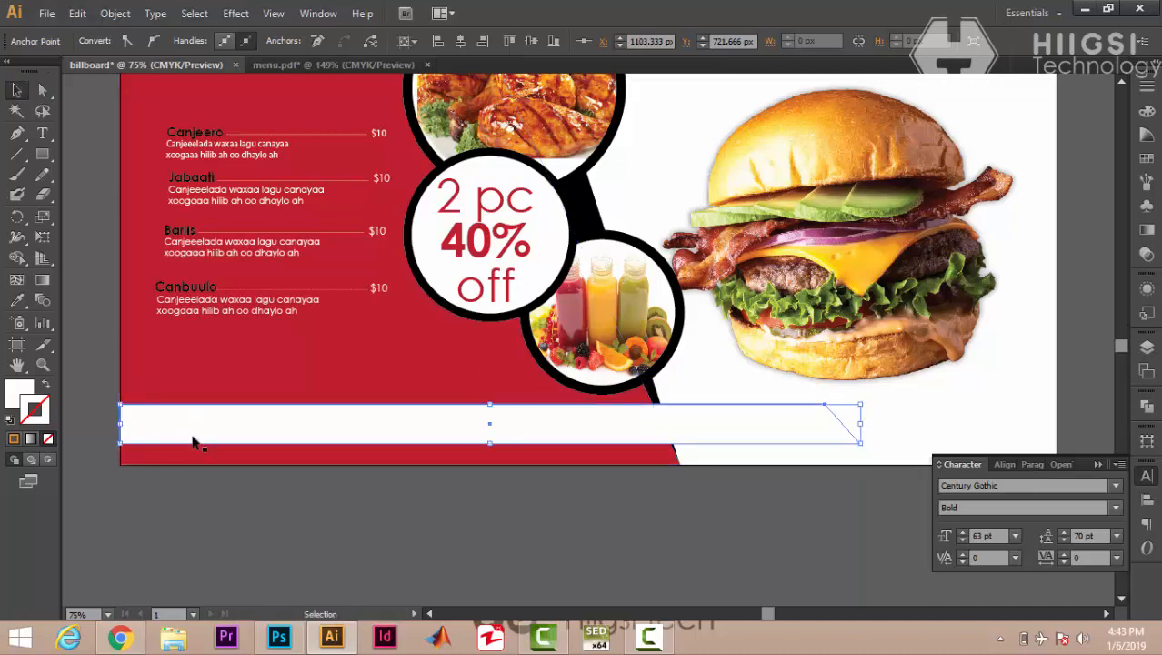
key("i")
left_click(595, 202)
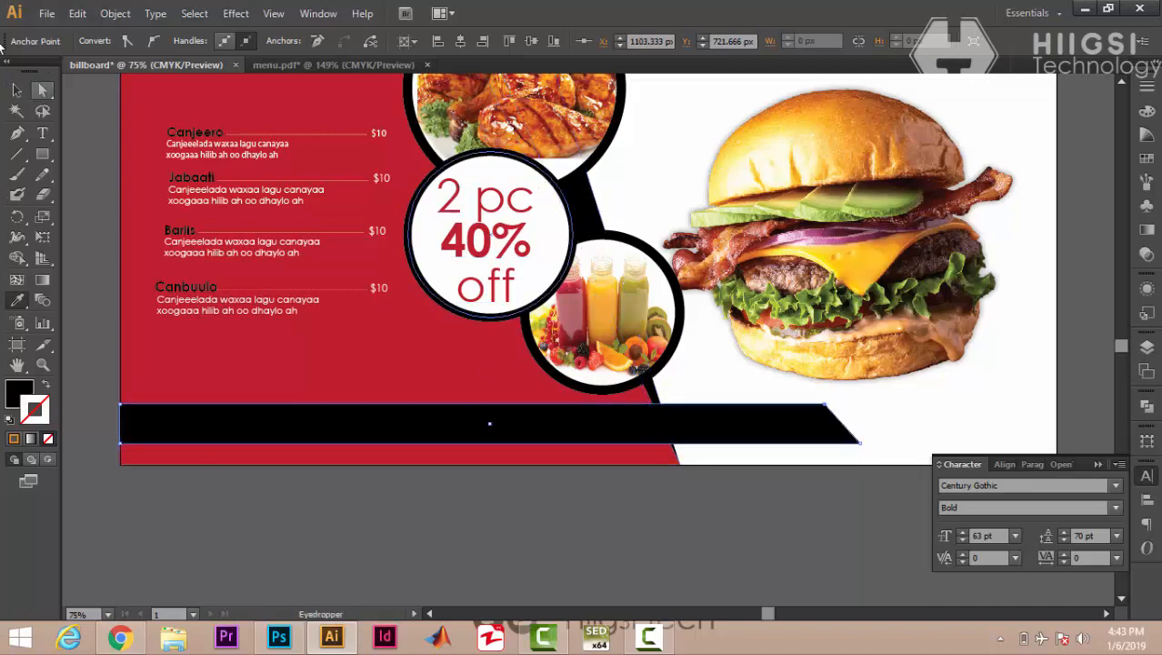
left_click(17, 90)
left_click(337, 564)
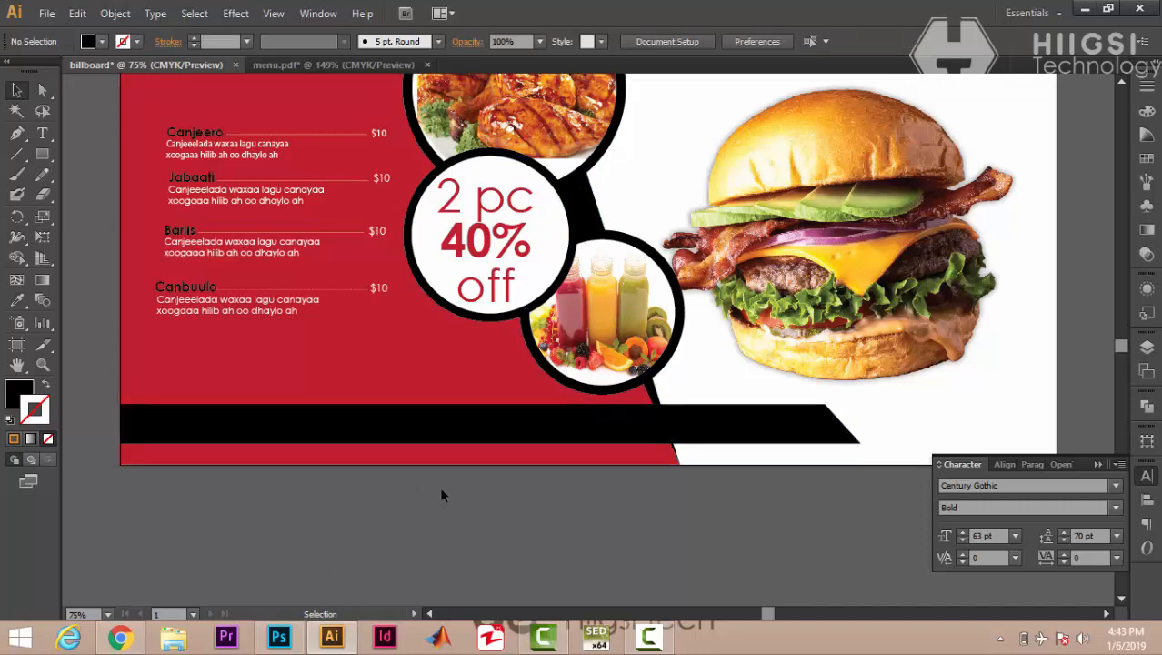
scroll(440, 486, "up", 3)
scroll(440, 487, "up", 1)
left_click(336, 520)
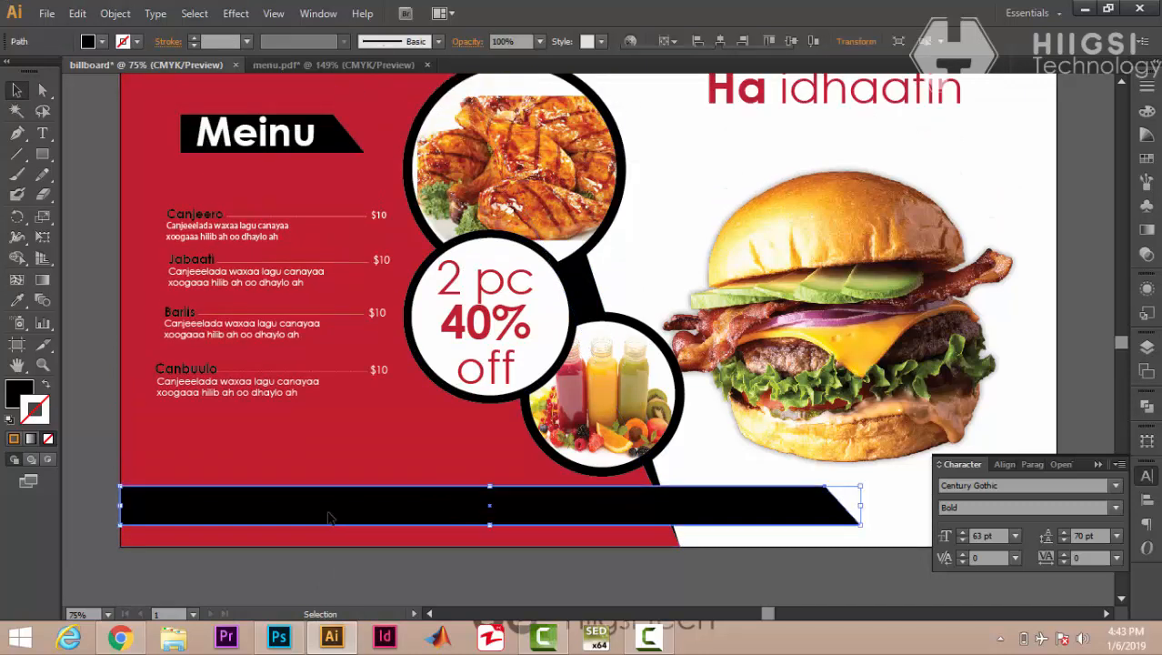
left_click(103, 42)
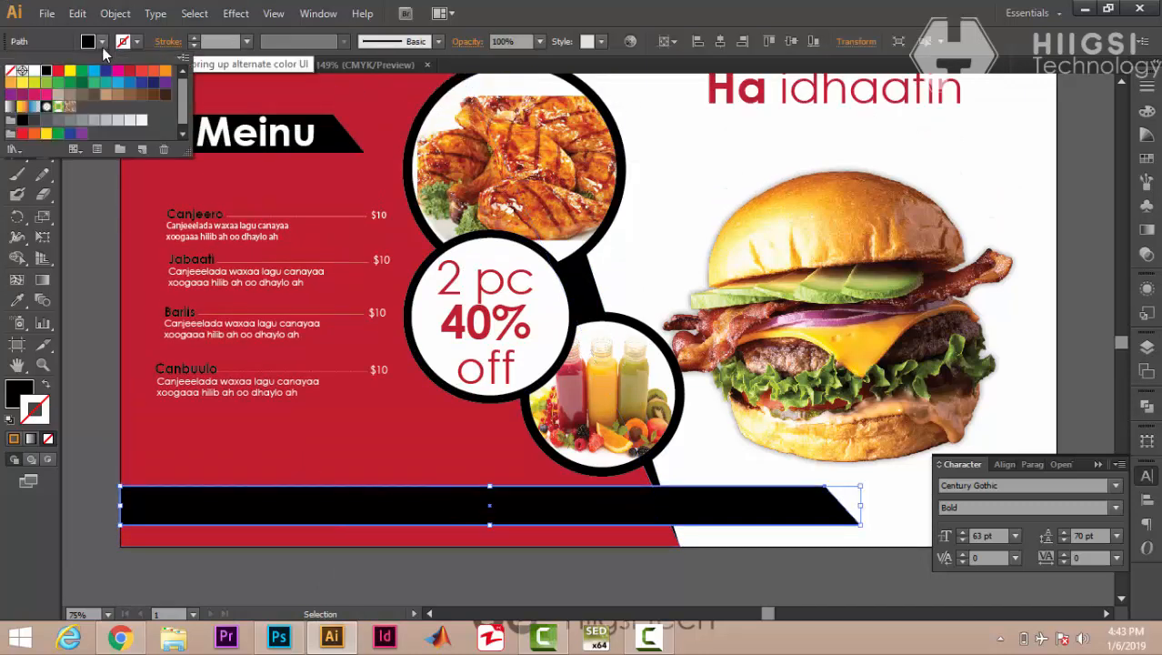
left_click(83, 221)
scroll(137, 336, "down", 2)
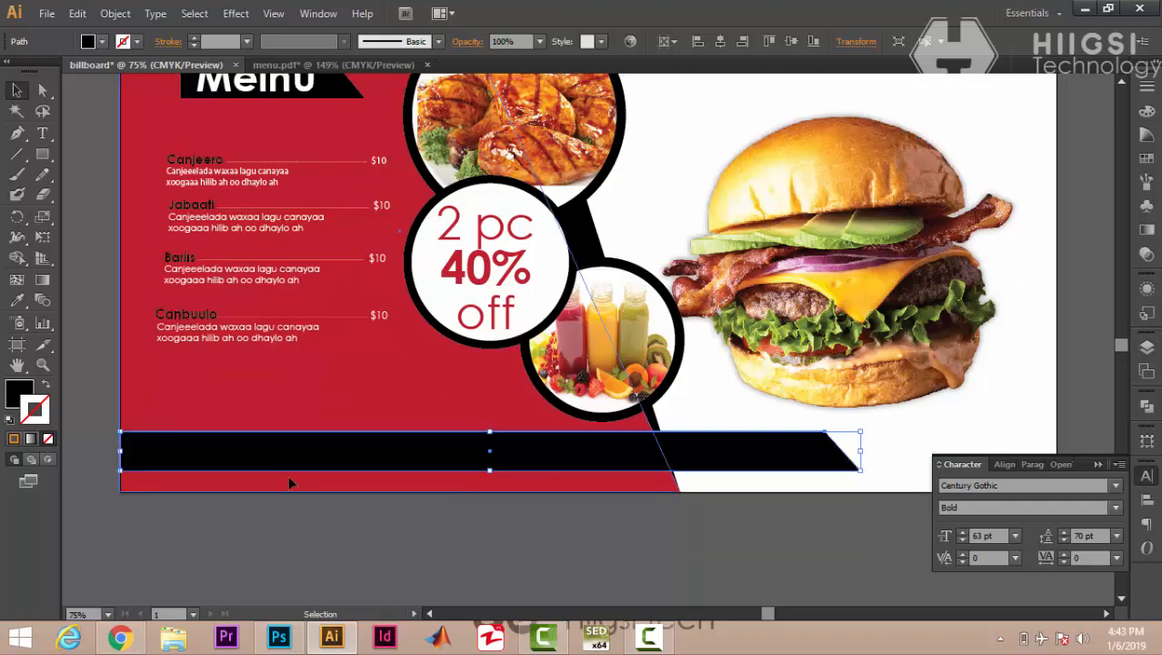
left_click(352, 564)
scroll(413, 563, "up", 1)
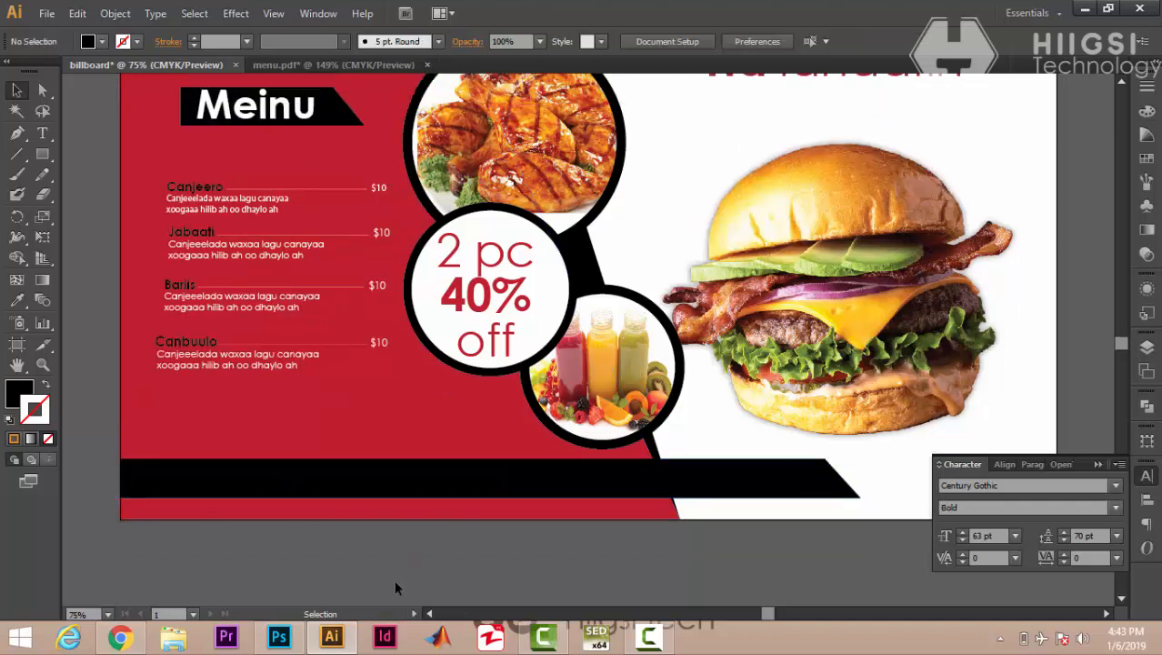
Step: Add the letter "F" near the left end of the black bar and color it white
left_click(42, 134)
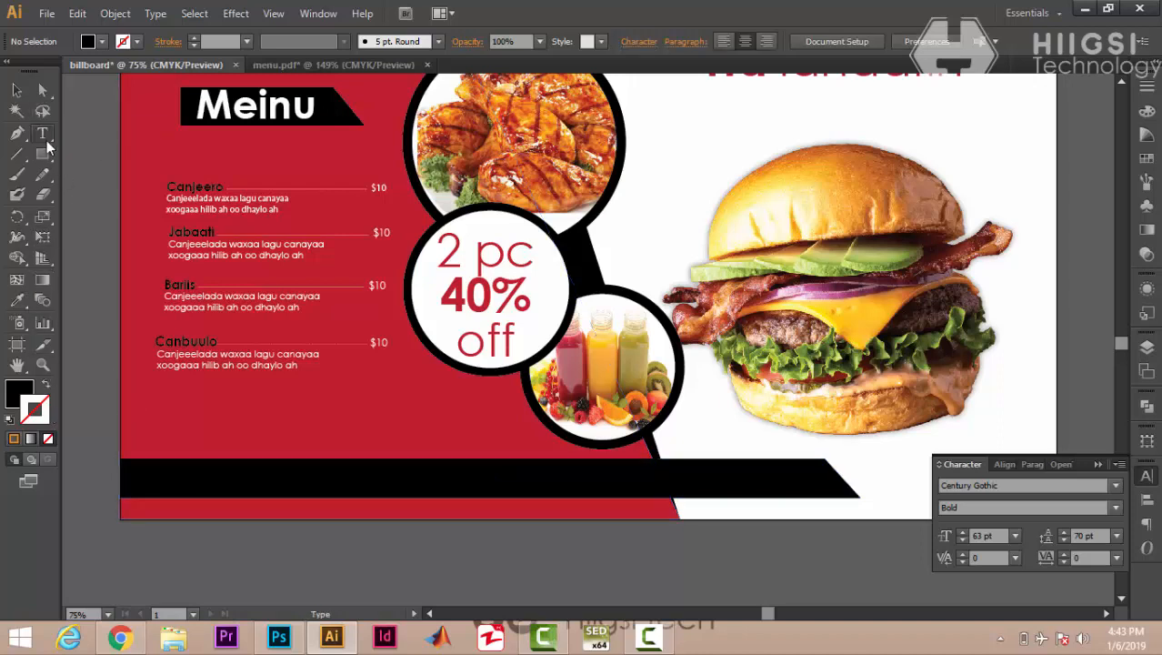
left_click(222, 477)
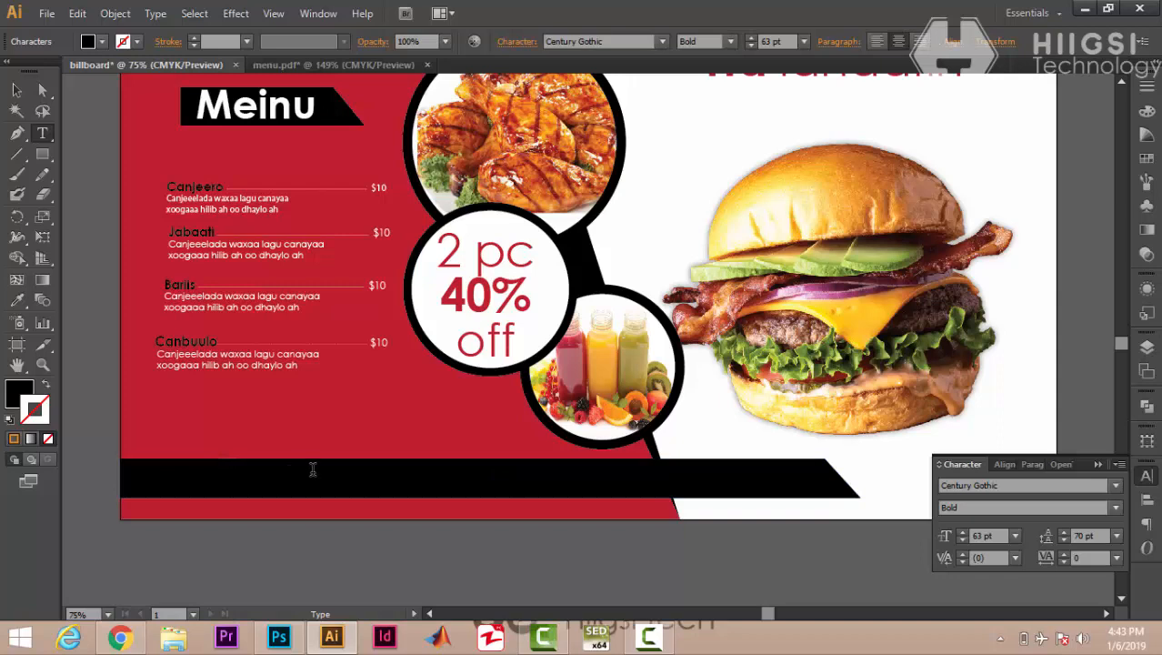
type("F")
key("ctrl+a")
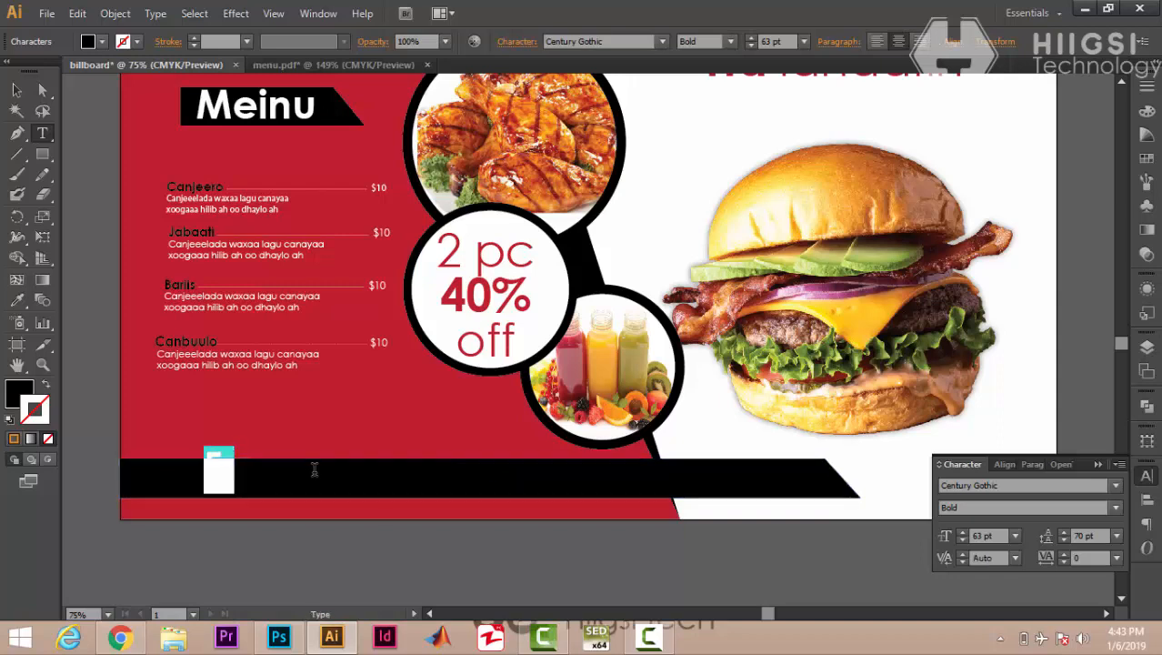
left_click(102, 41)
left_click(34, 71)
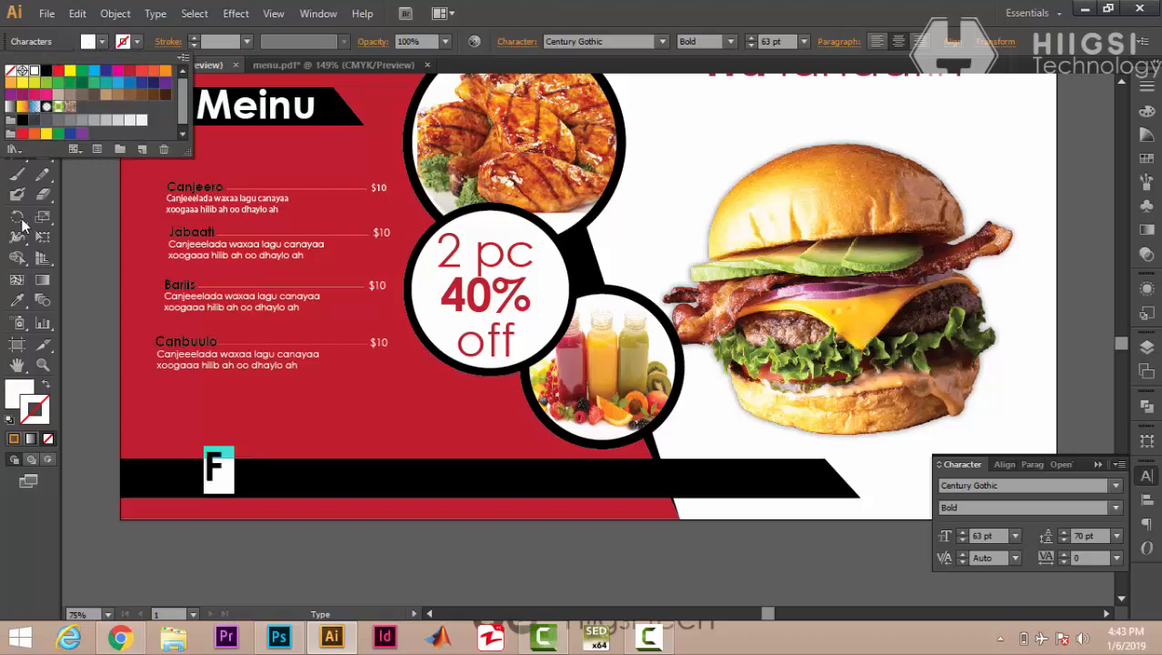
left_click(225, 469)
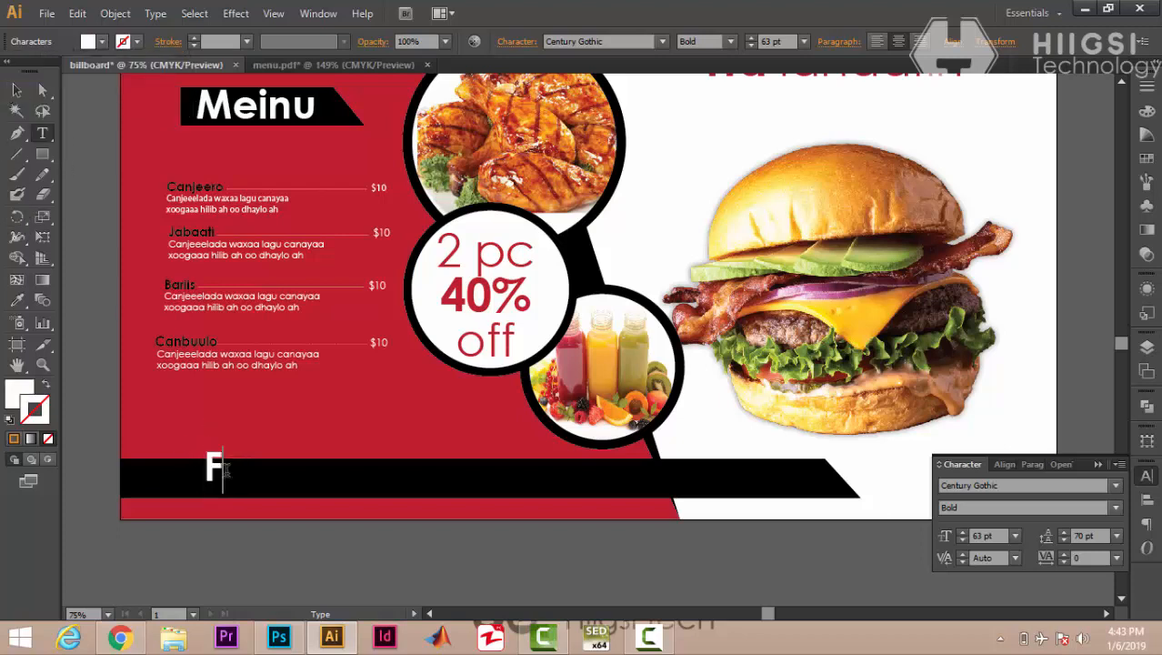
Step: Set the "F" in the typeecon Regular font as a Facebook icon and add the text "ha idhaafin" after it
left_click_drag(202, 462, 329, 442)
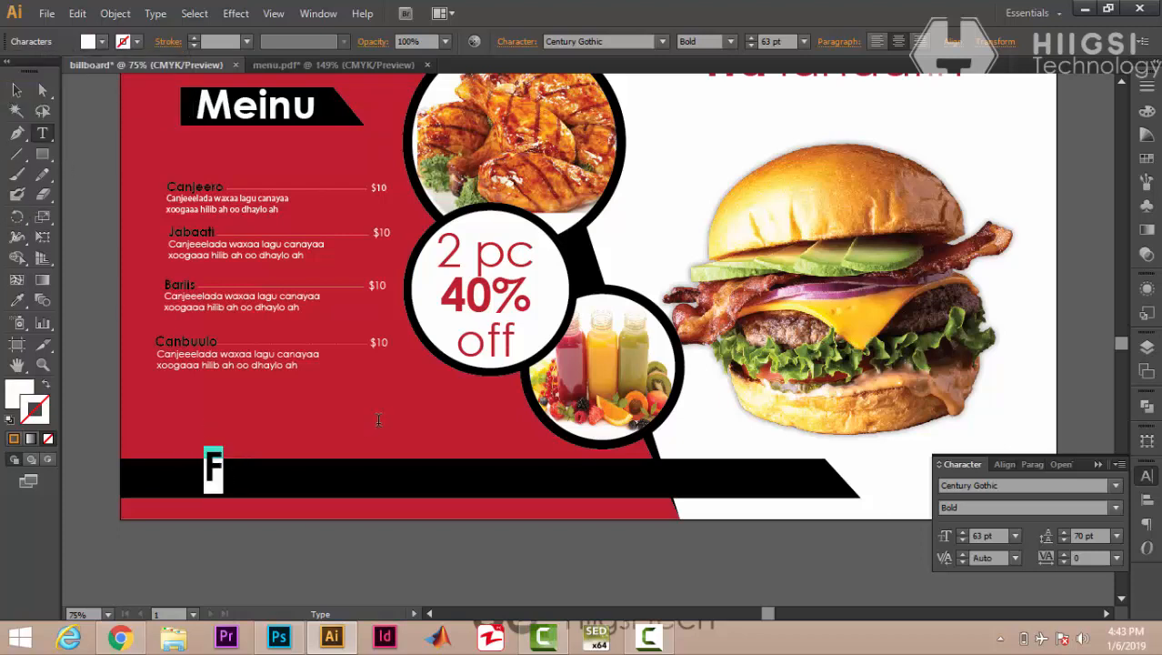
left_click(584, 42)
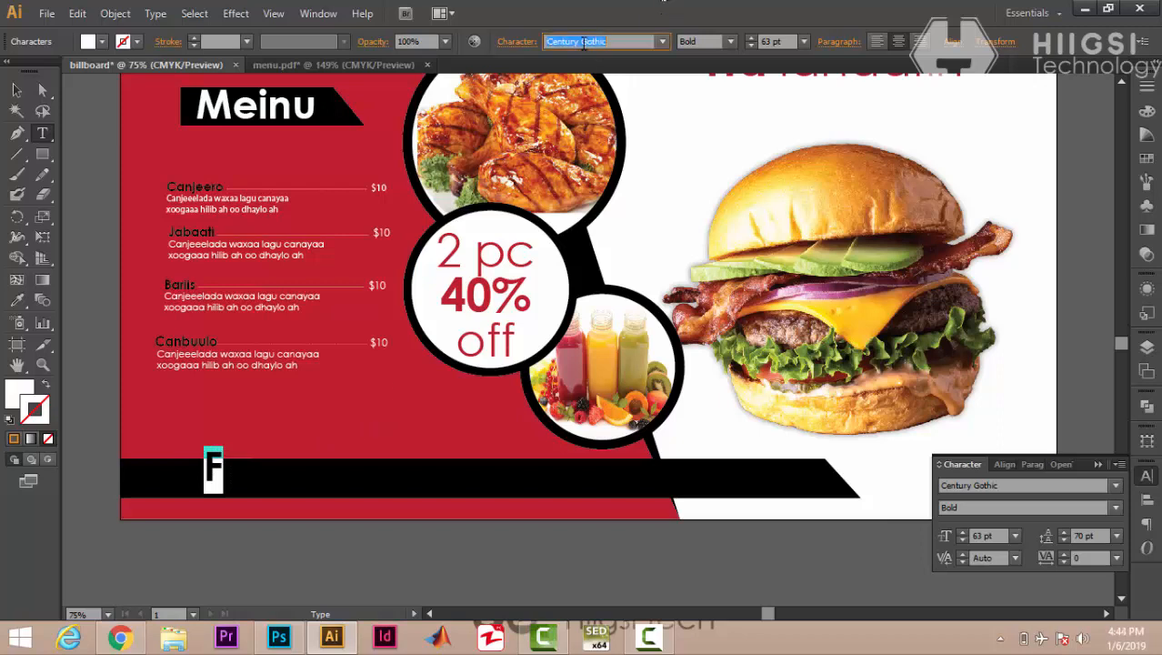
type("typeecon Regular")
key("Return")
left_click(229, 476)
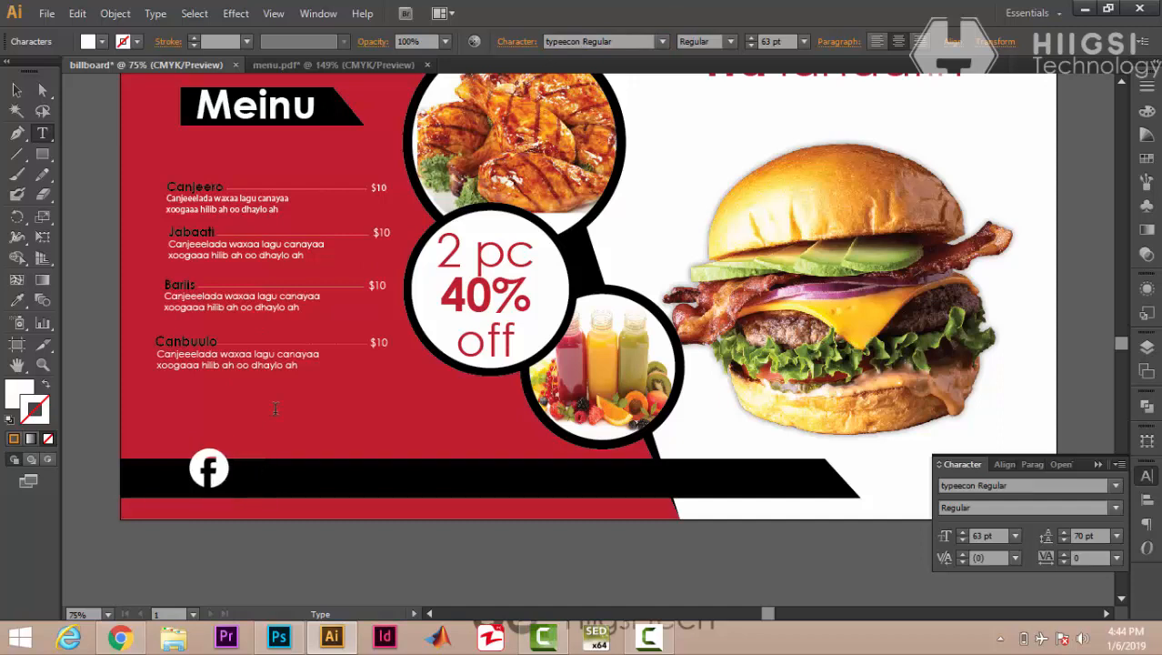
type("ti")
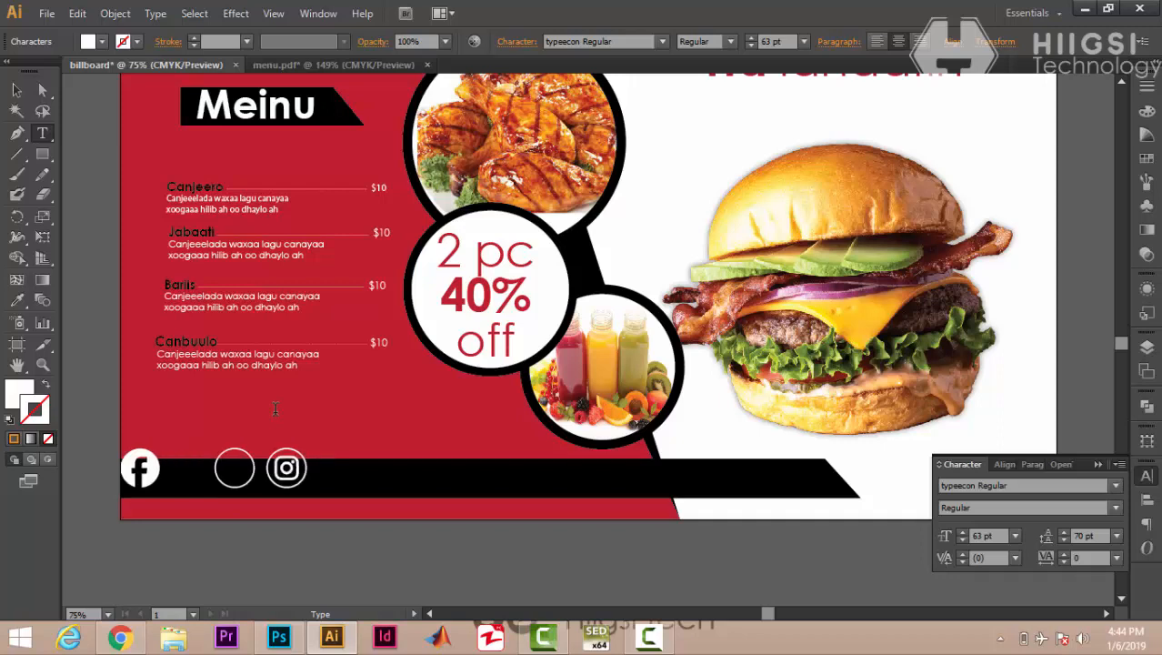
type("d ttfip")
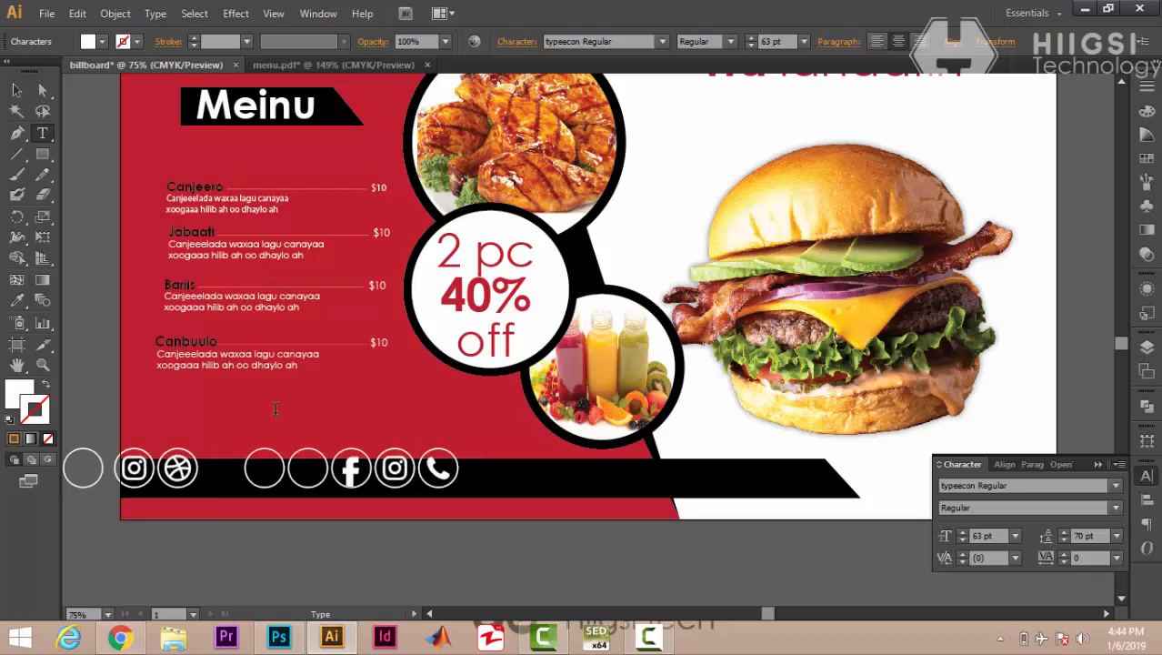
Step: Set the whole contact line on the black bar to 40 pt and align it left
key("ctrl+a")
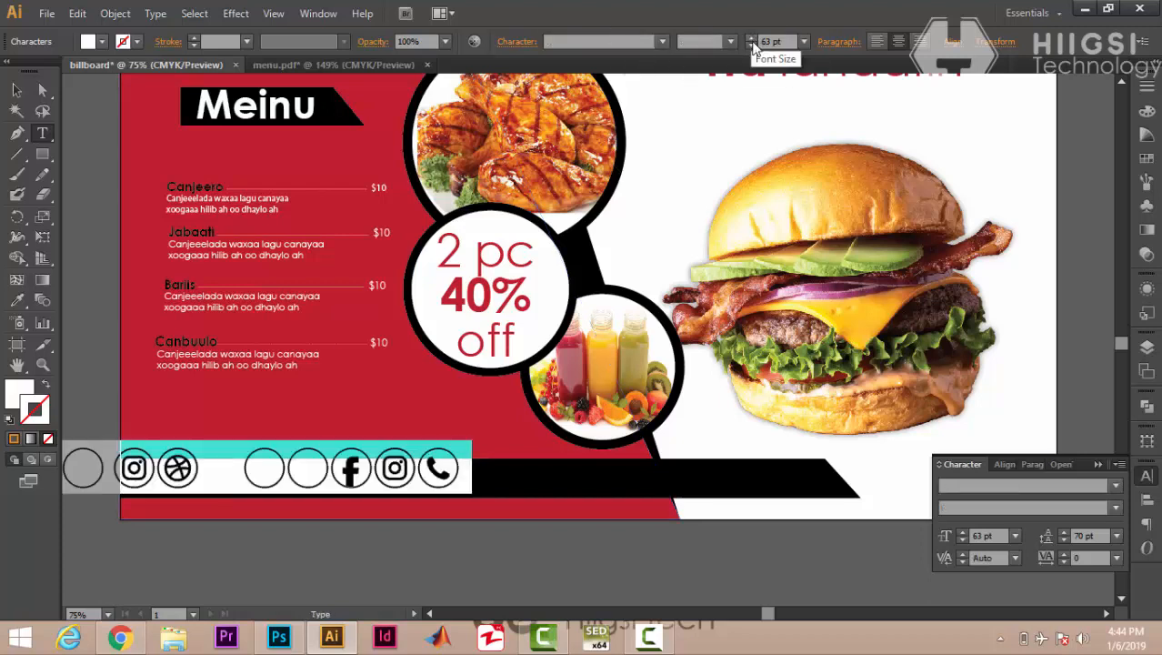
left_click(751, 45)
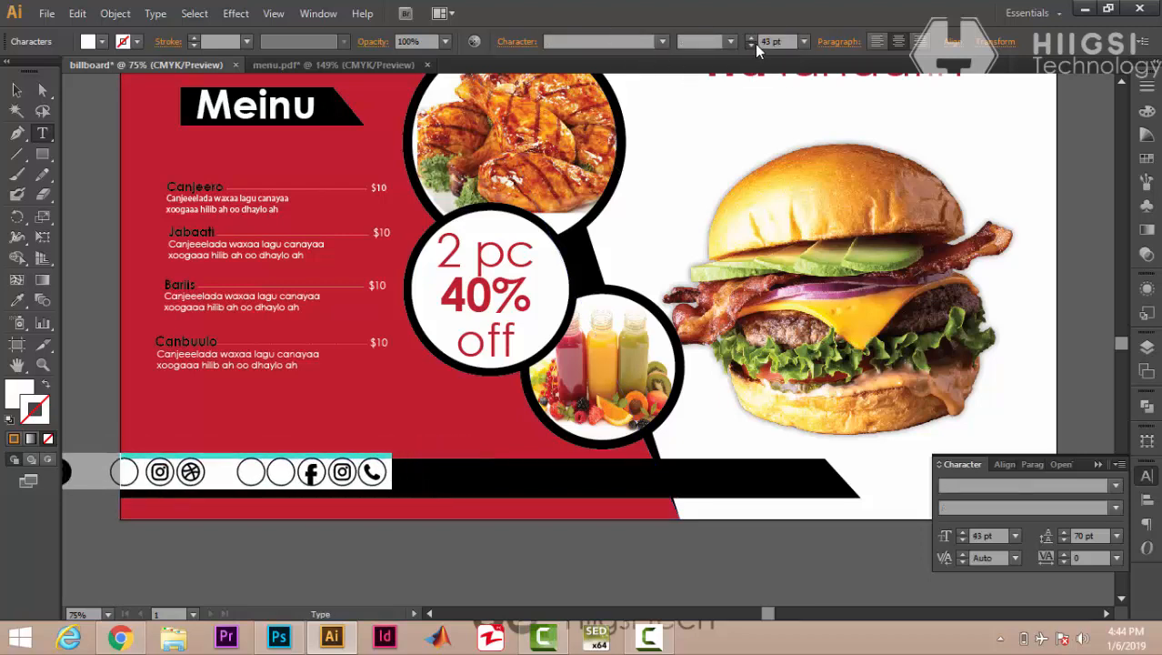
left_click(752, 45)
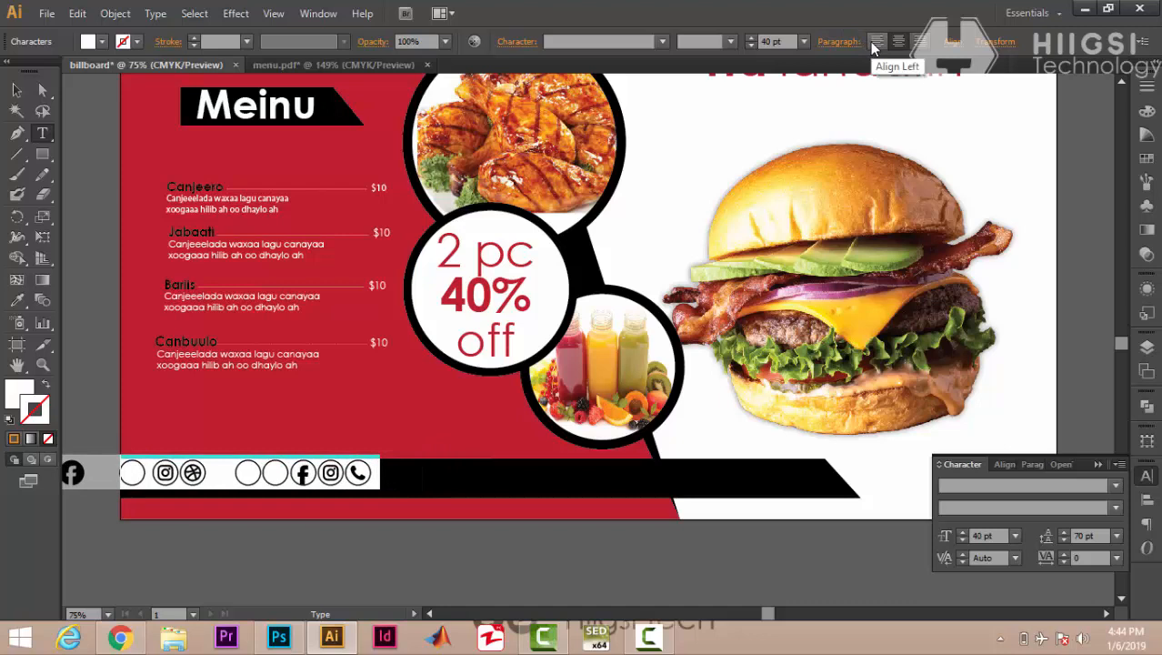
left_click(873, 43)
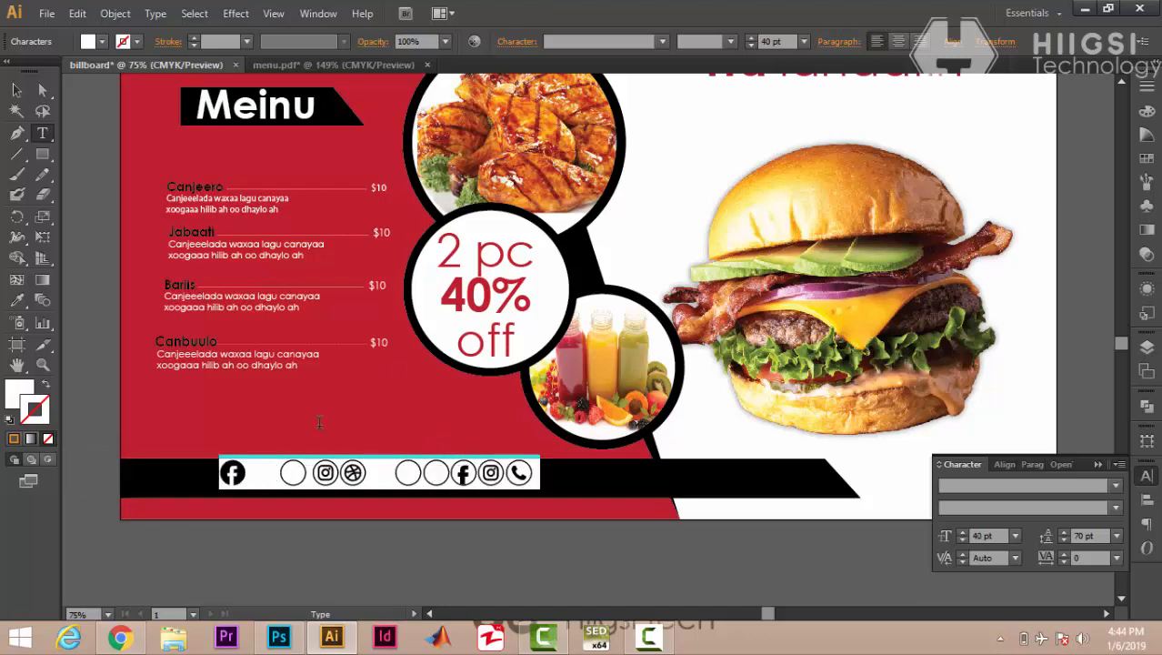
Step: Change the font of the characters after the Facebook icon to Century Gothic
left_click_drag(273, 472, 546, 485)
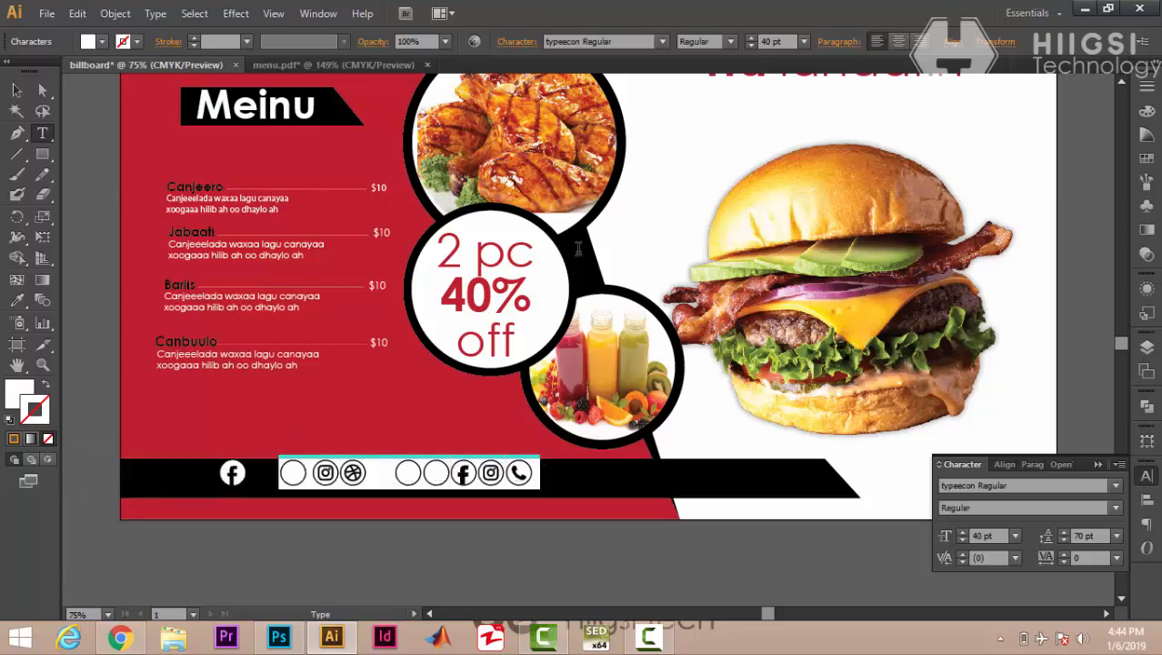
left_click(603, 41)
type("Centaur")
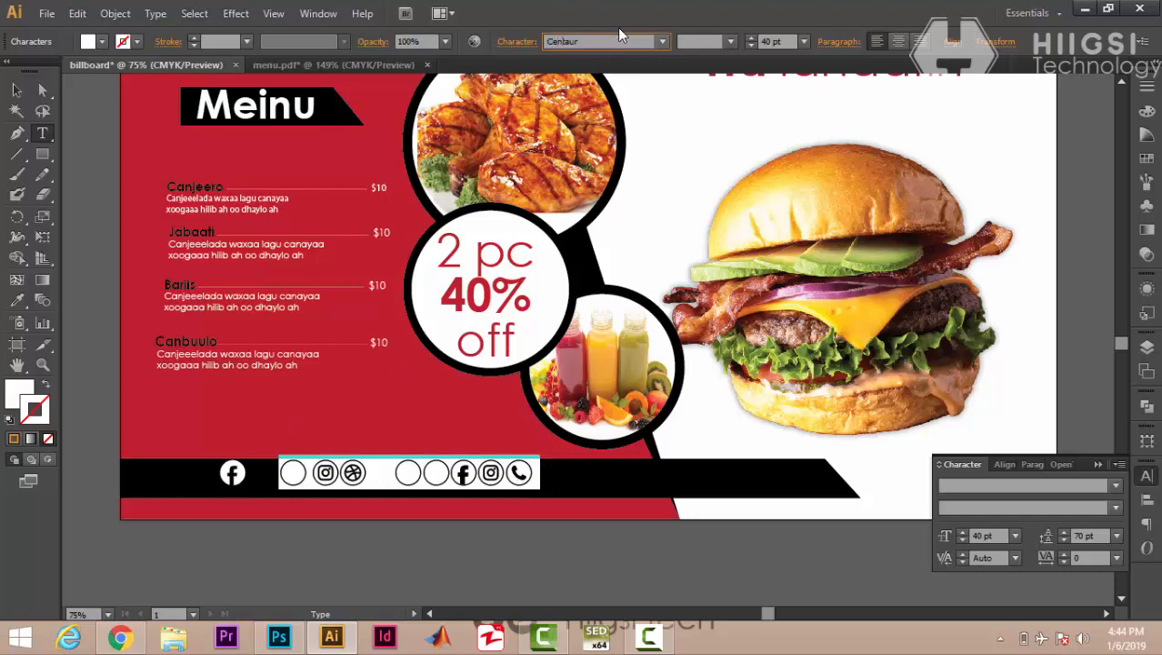
type("u")
key("Return")
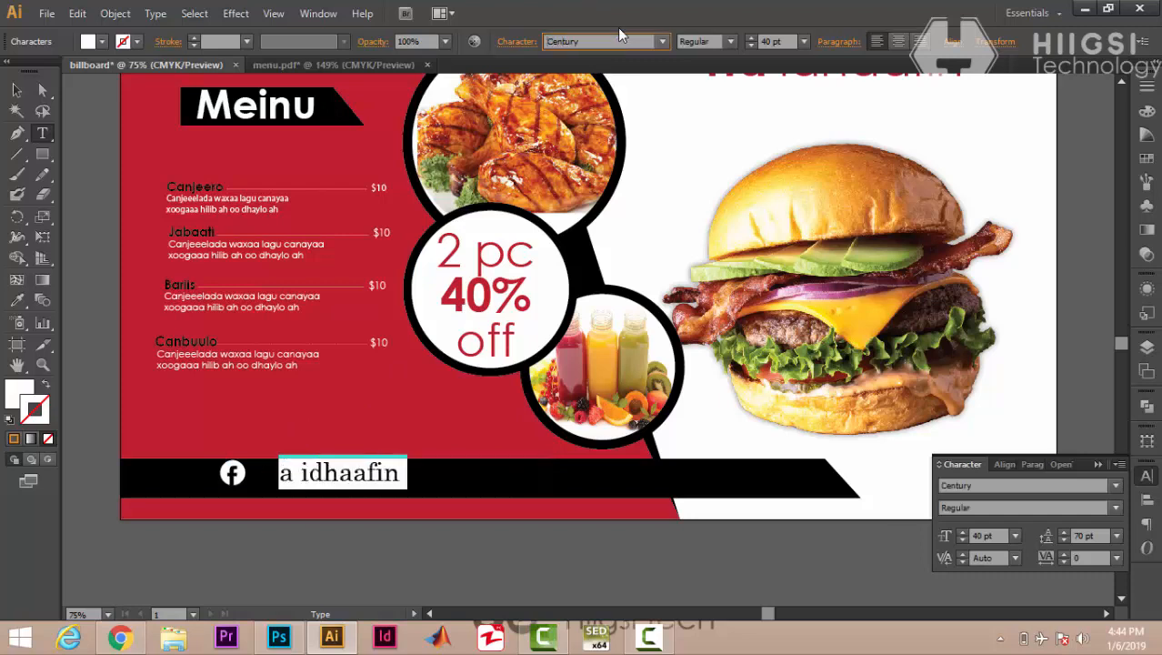
Step: Correct the start of the text after the Facebook icon to Century Gothic so it reads "ha idhaafin"
left_click(340, 472)
left_click(281, 473)
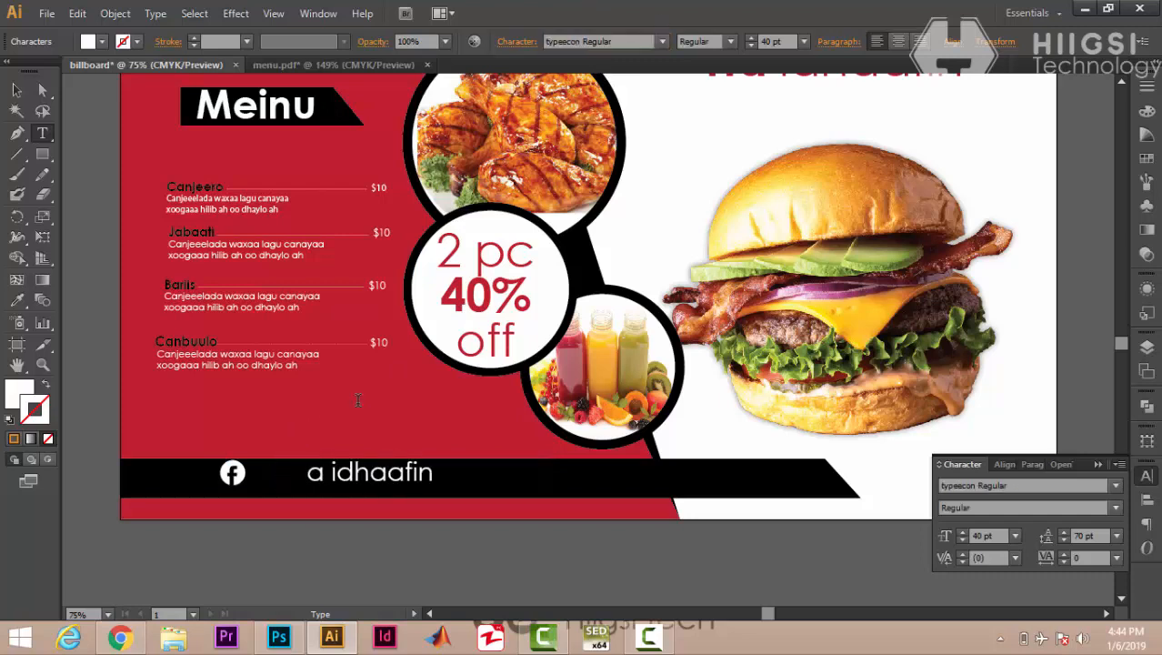
key("ctrl+shift+Left")
left_click(101, 42)
key("ctrl+shift+Right")
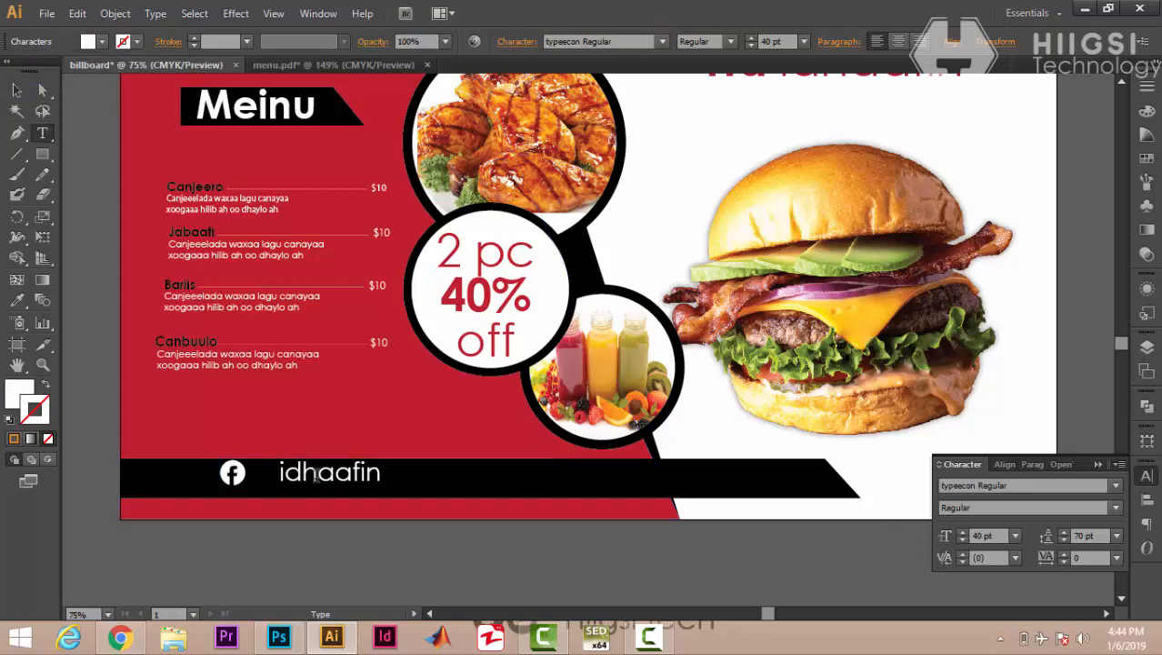
key("BackSpace")
type("o")
key("ctrl+shift+Left")
left_click(623, 41)
type("centu")
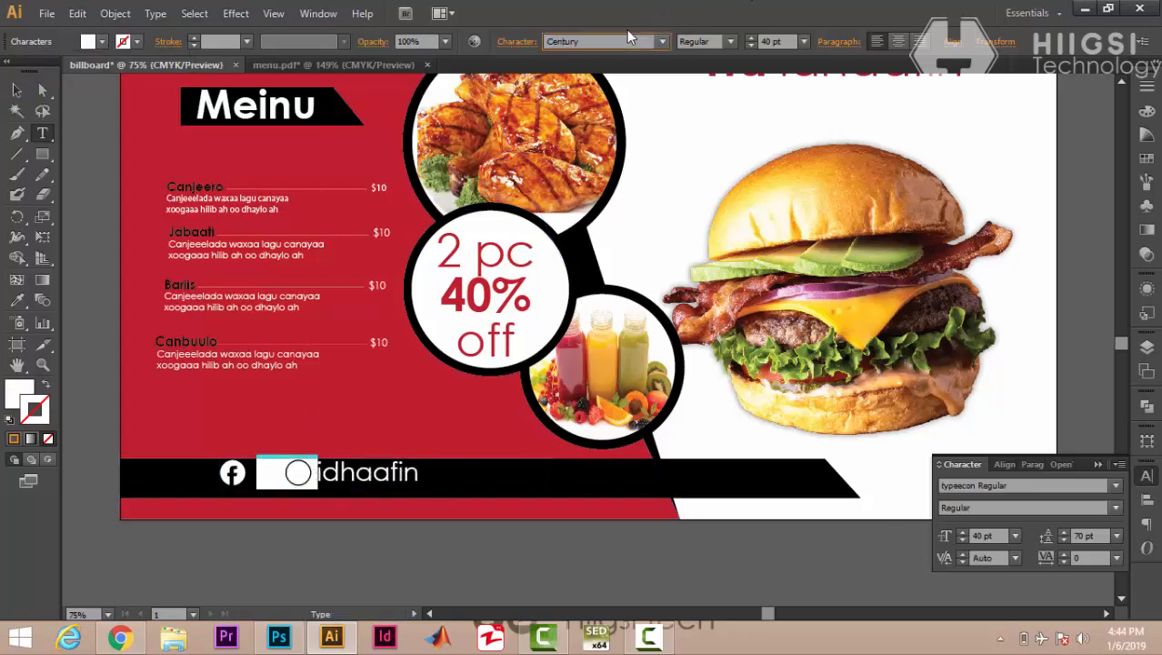
key("Return")
Step: Nudge the Facebook icon and "ha idhaafin" text down to center them vertically in the black bar
left_click(17, 90)
left_click(362, 561)
left_click(335, 486)
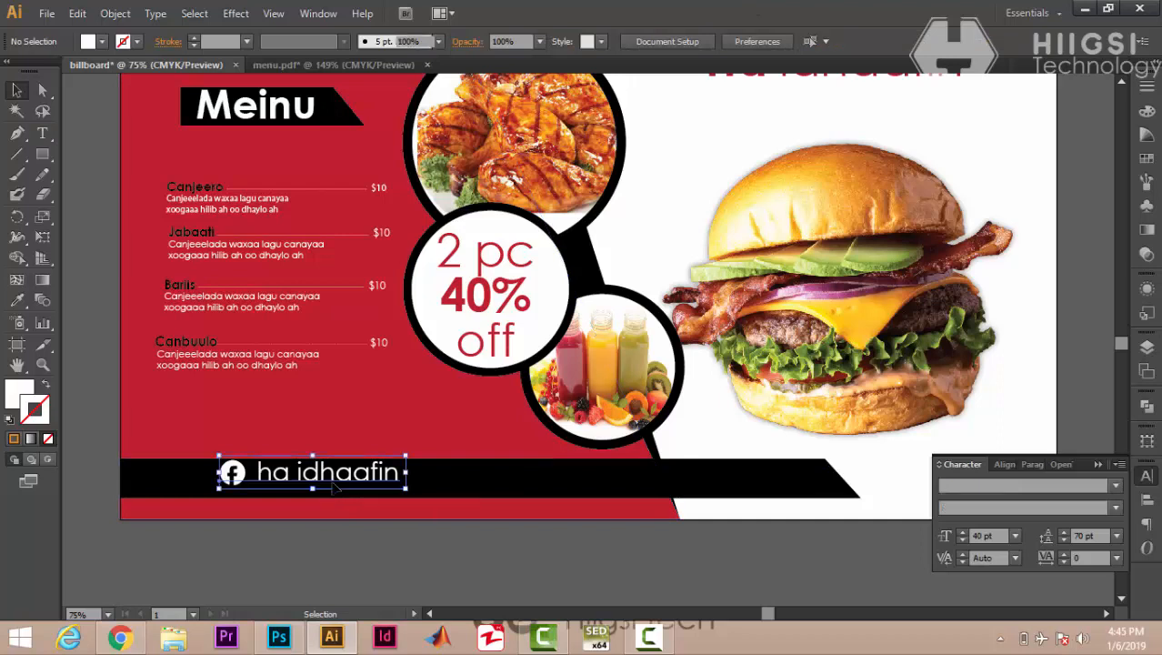
key("Down")
key("Down")
key("Down")
key("Down")
key("Down")
key("Down")
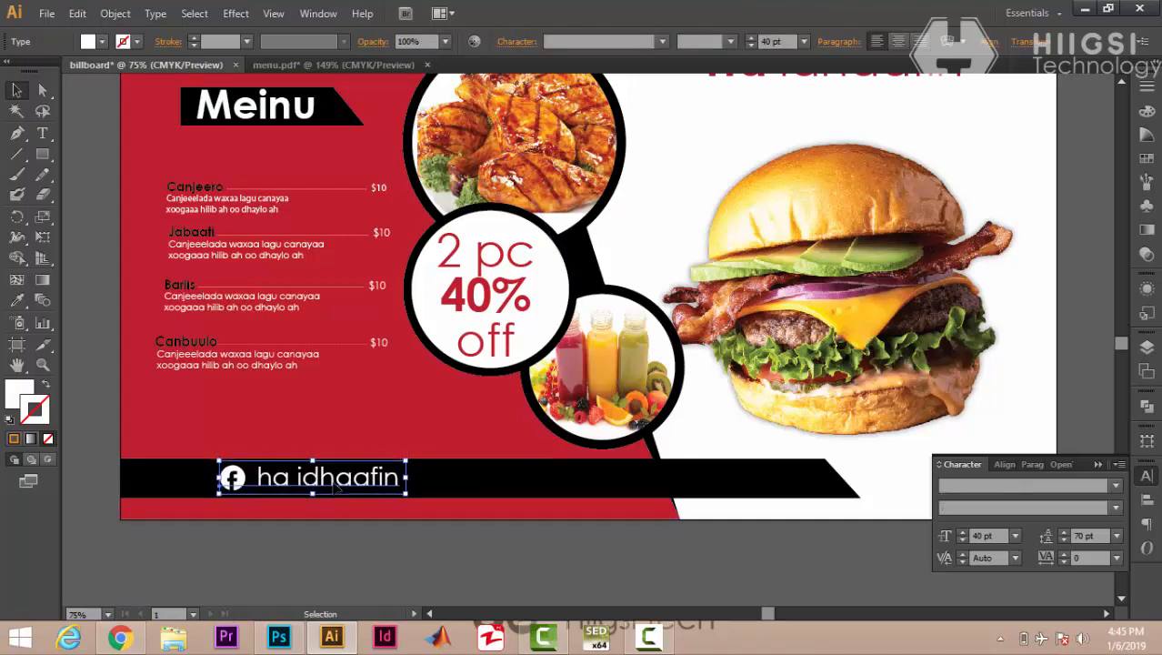
Step: Draw a short vertical divider line after "ha idhaafin" on the black bar and give it a white 1 pt stroke
left_click(21, 157)
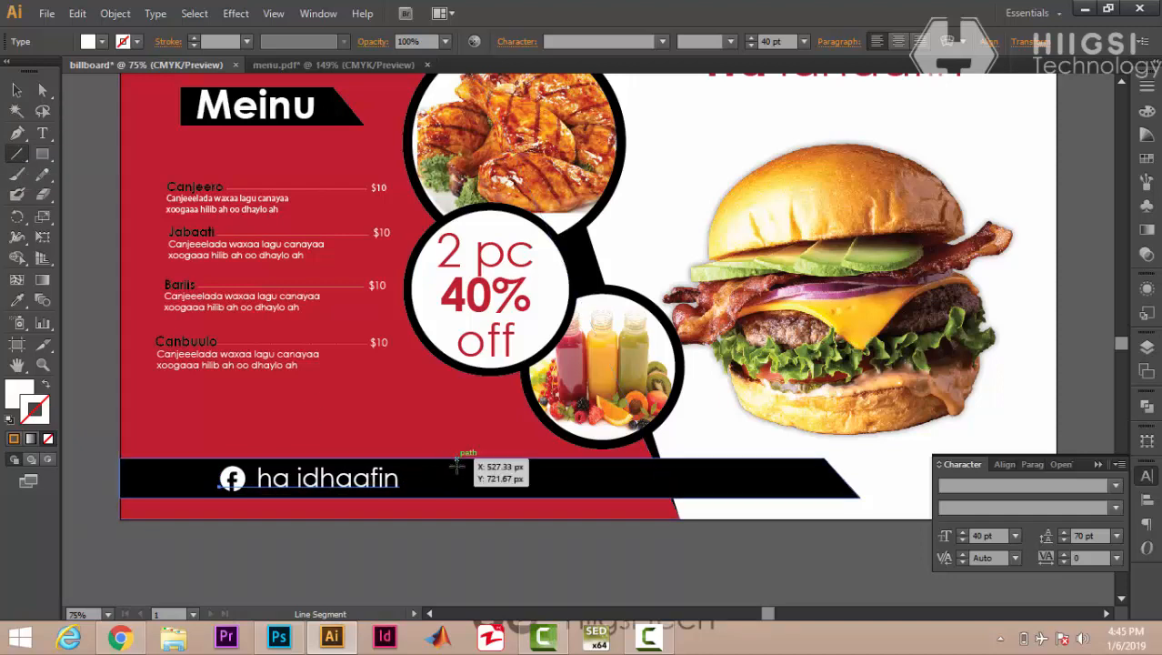
left_click_drag(458, 464, 457, 488)
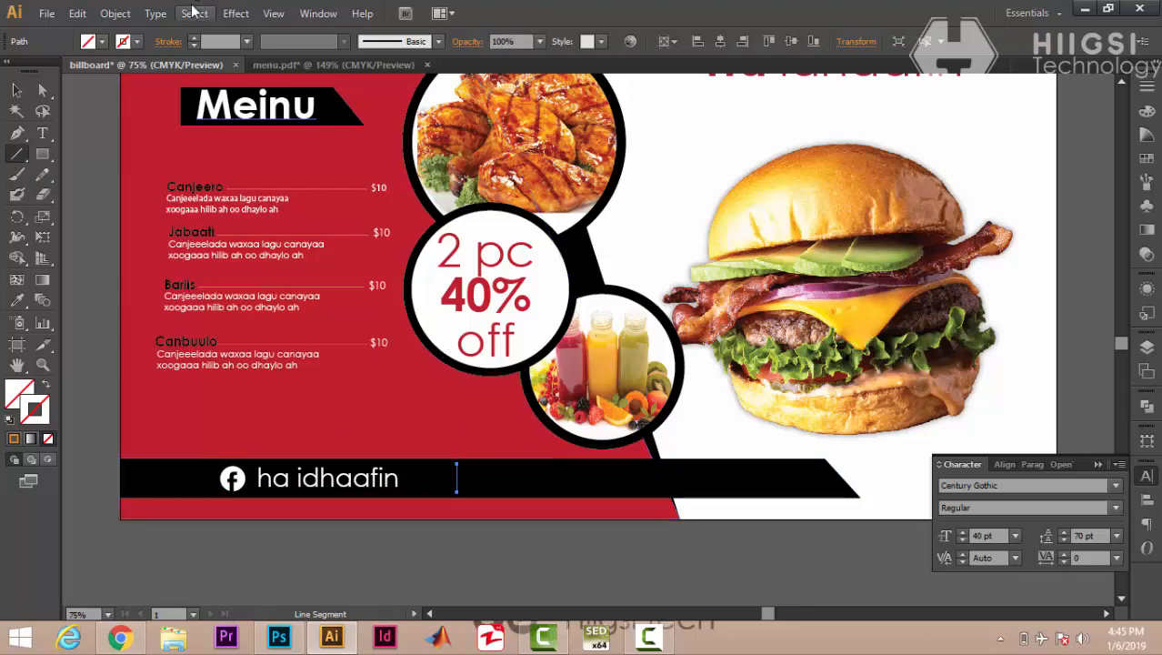
left_click(193, 37)
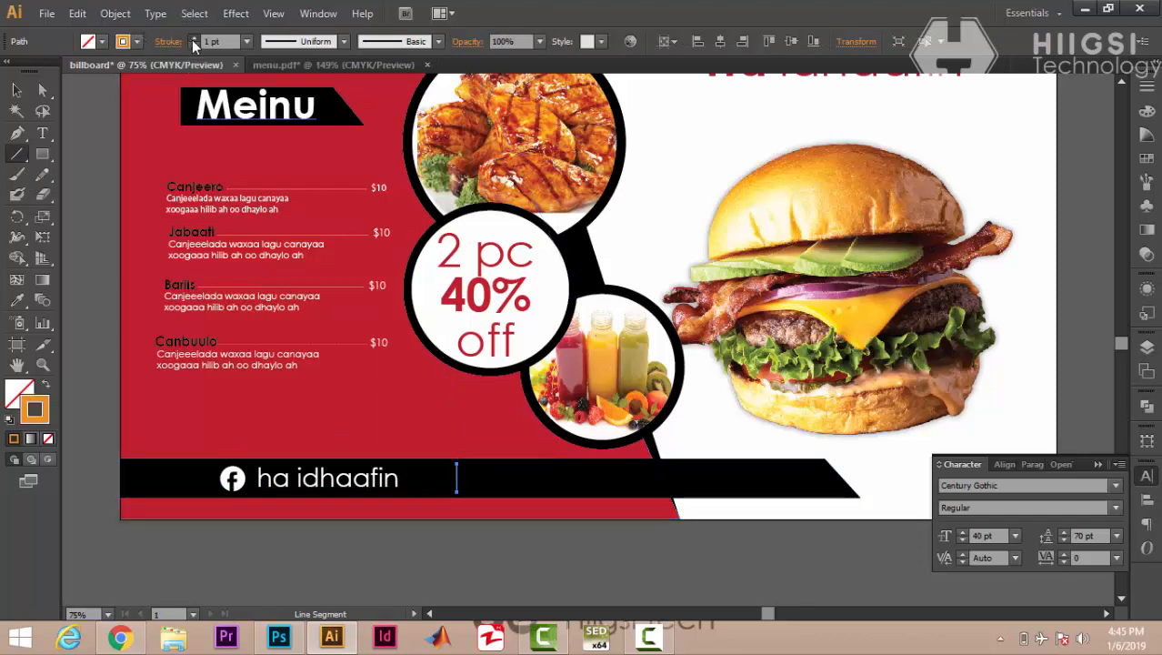
left_click(137, 41)
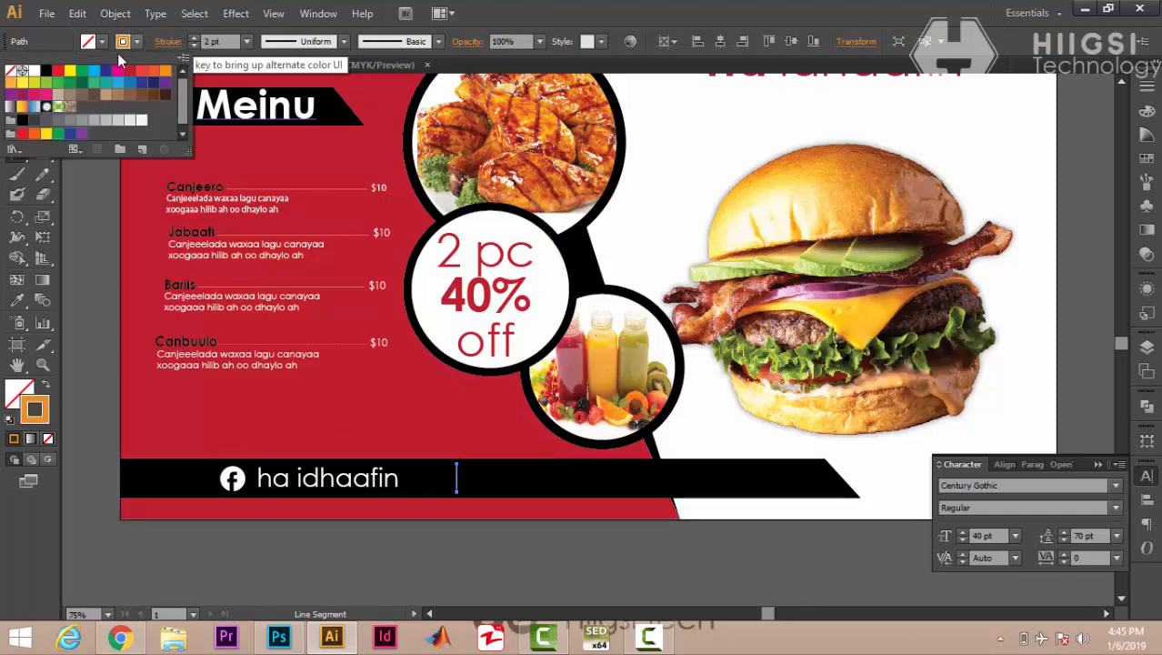
left_click(23, 72)
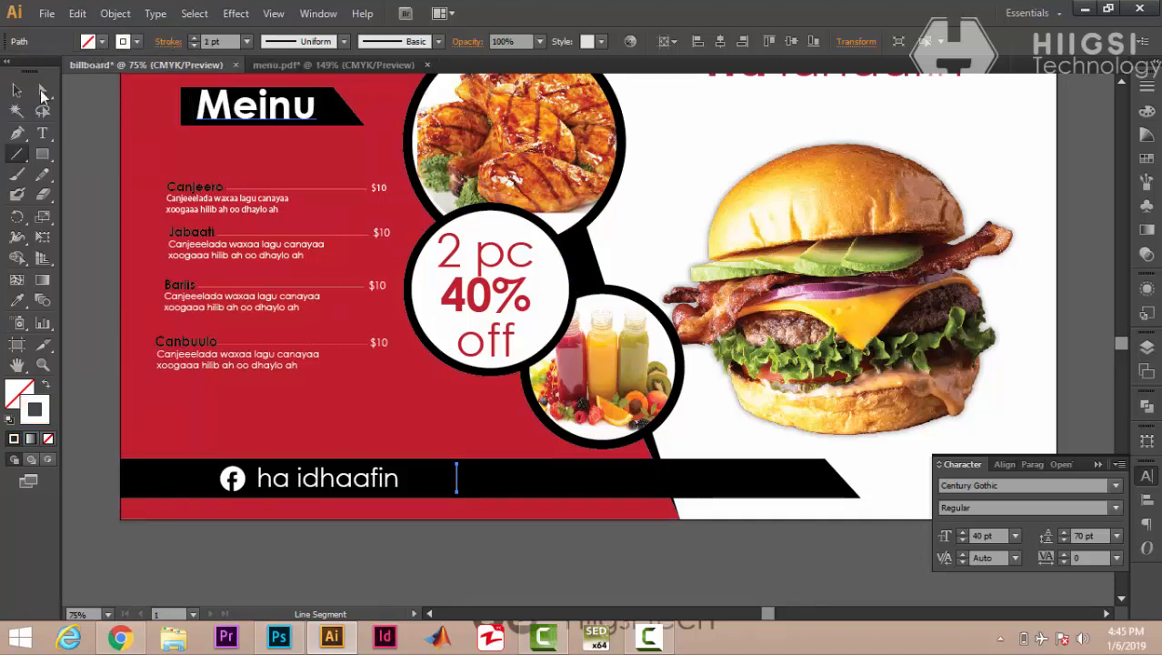
left_click(16, 90)
left_click(105, 255)
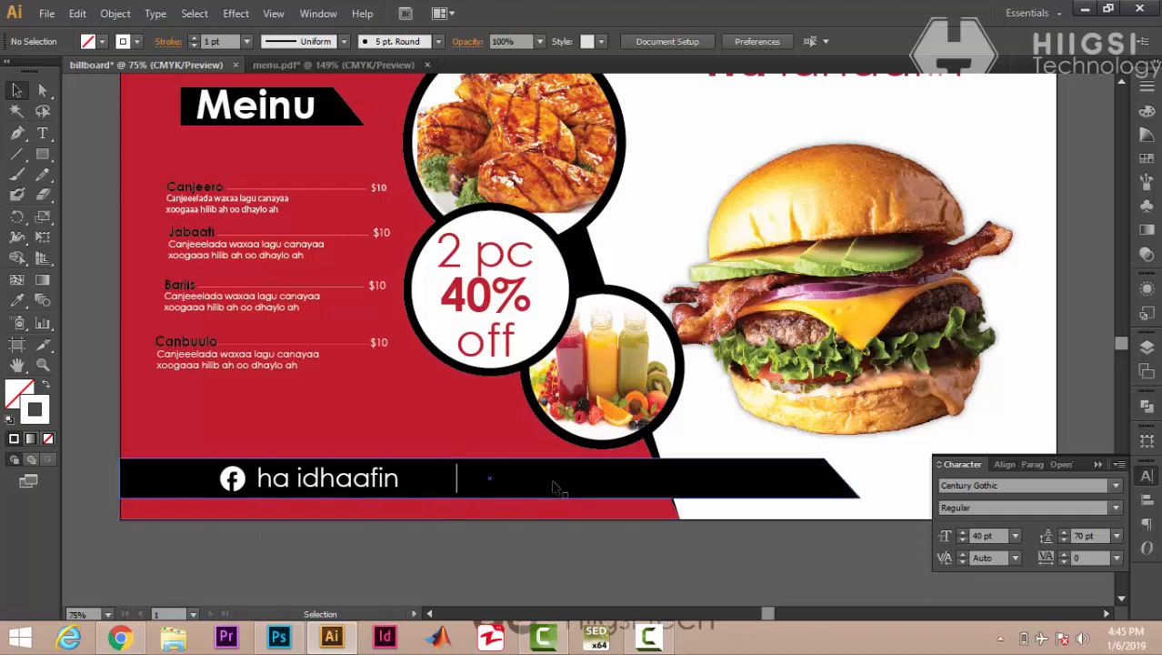
Step: Add the phone number's country code with empty parentheses after the divider, color it white and nudge it down into the black bar
left_click(41, 133)
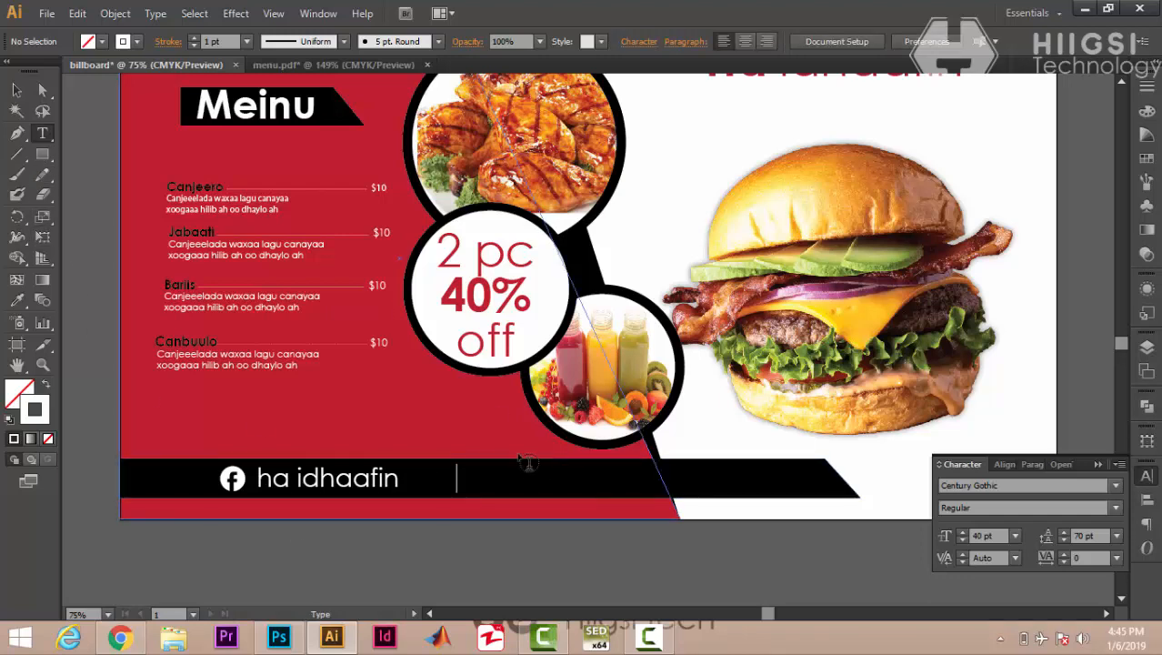
left_click(502, 482)
type("+252 ())")
key("ctrl+a")
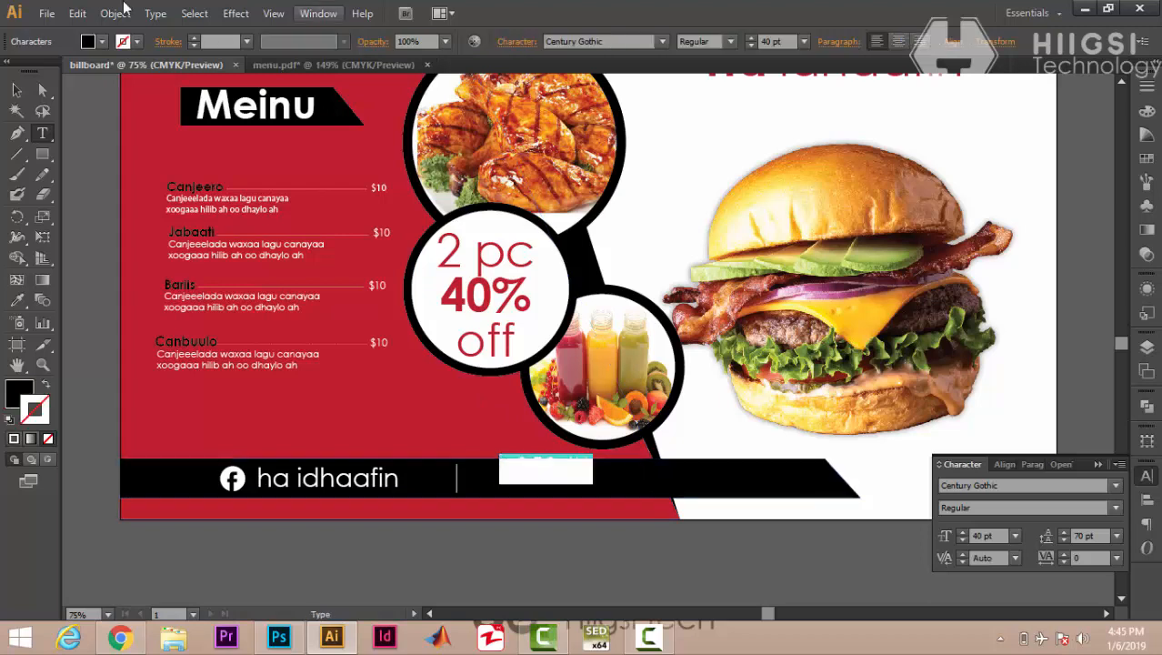
left_click(102, 41)
left_click(35, 62)
left_click(17, 90)
key("shift+Down")
key("shift+Down")
Step: Complete the placeholder phone number by filling the parentheses and adding the remaining digits and dots after them
key("t")
left_click(574, 479)
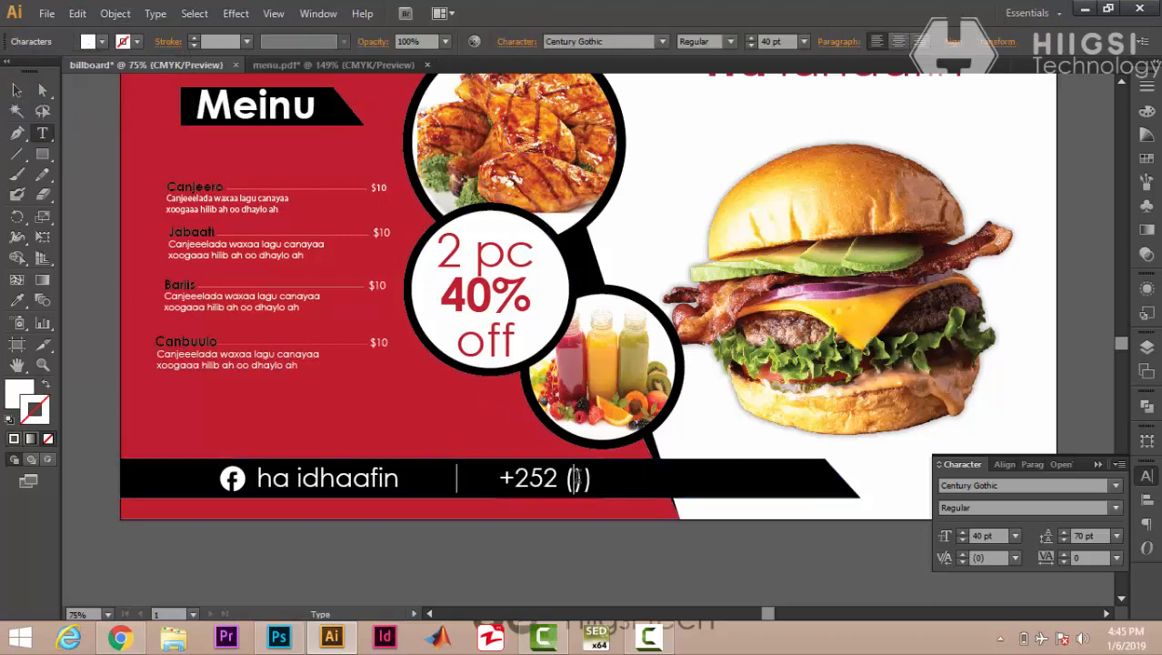
type("0")
left_click(598, 486)
type("61........")
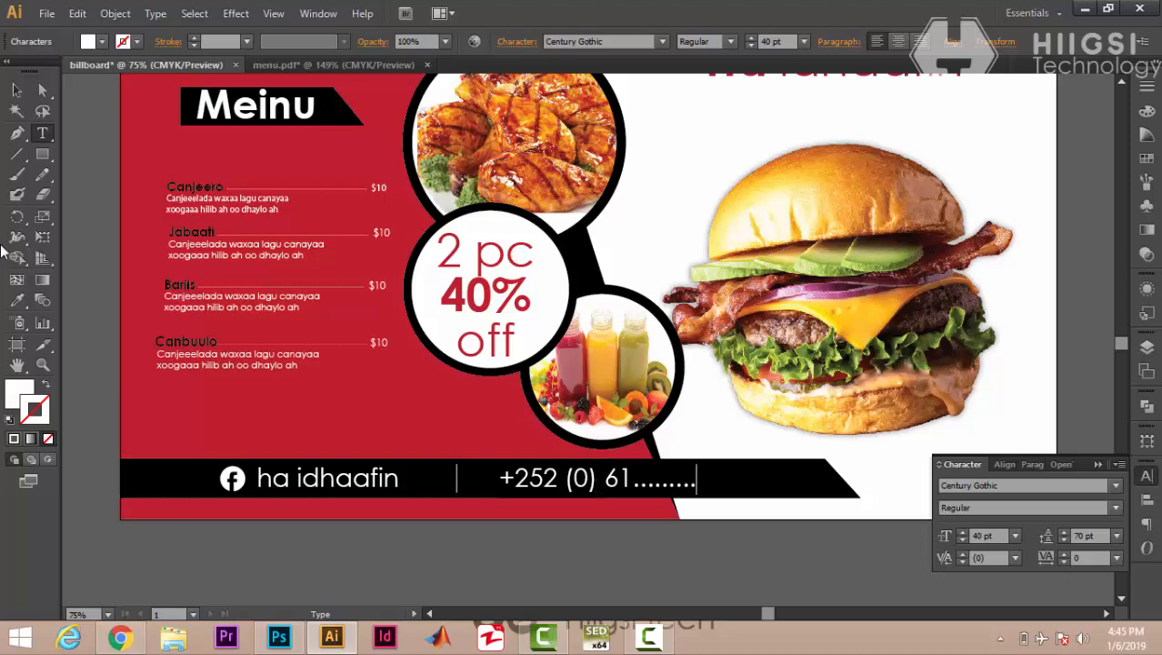
left_click(16, 90)
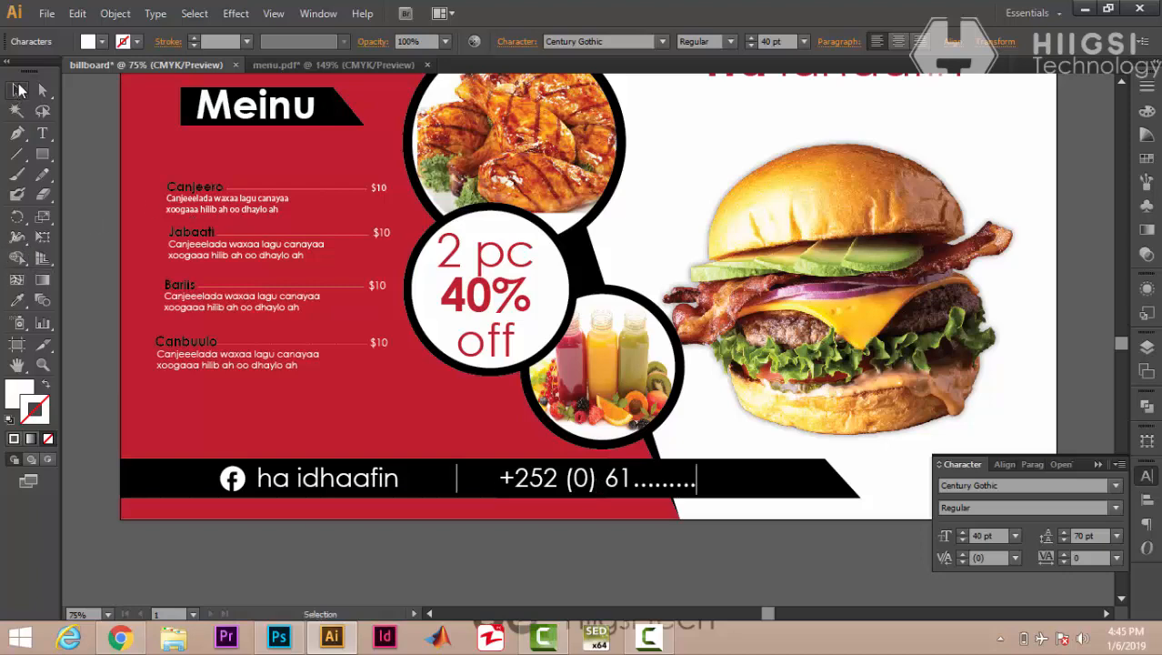
scroll(18, 88, "up", 2)
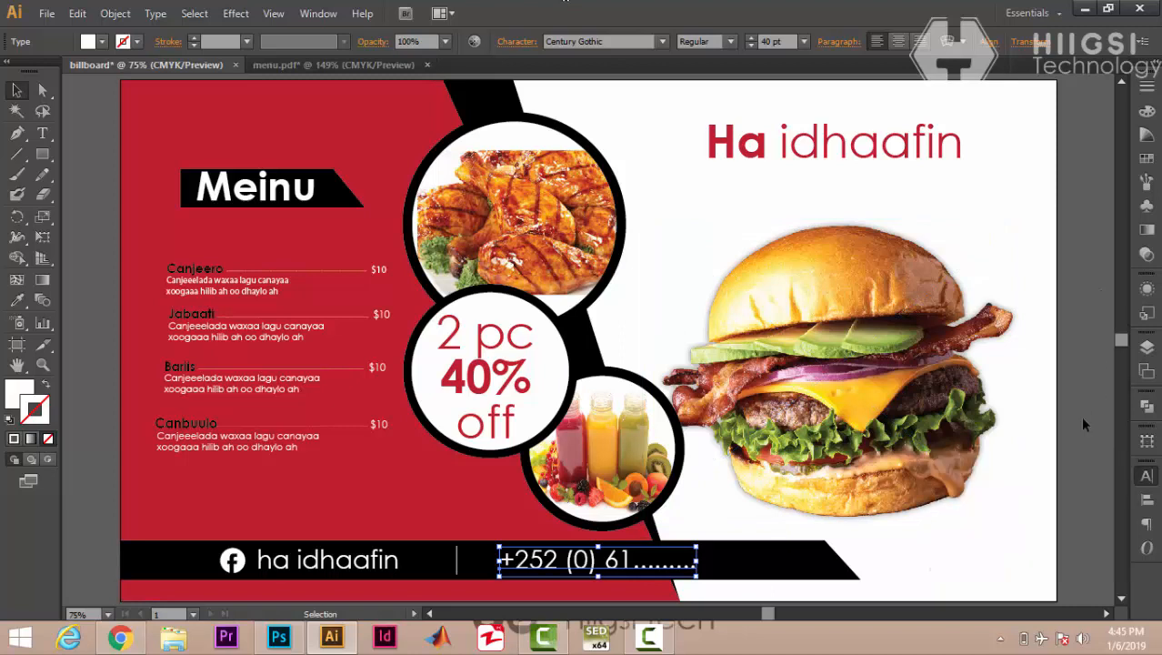
left_click(1071, 371)
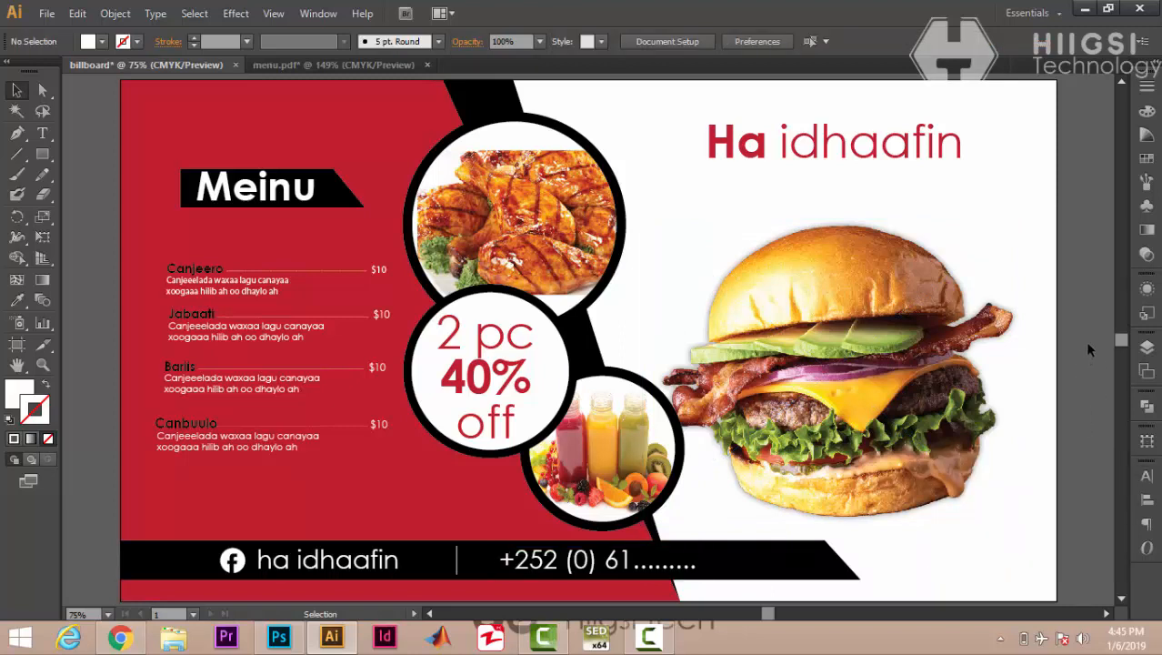
Step: Break the red "Ha idhaafin" heading above the burger into two lines, with "idhaafin" below "Ha"
scroll(1089, 351, "down", 1)
scroll(1100, 358, "up", 2)
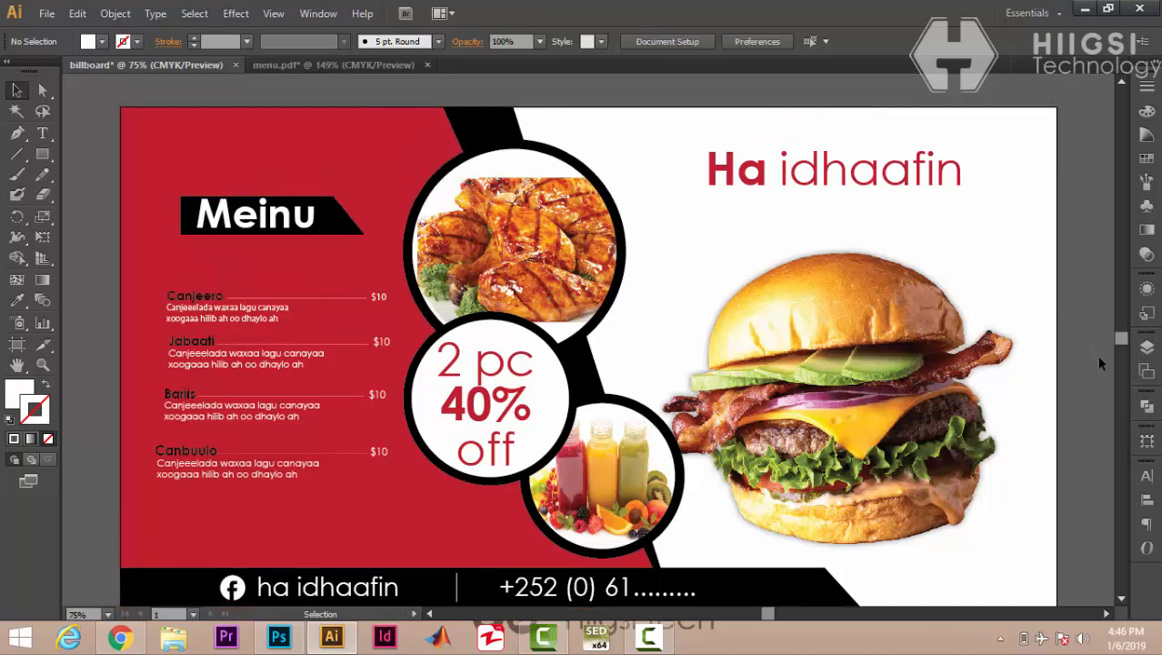
left_click(780, 169)
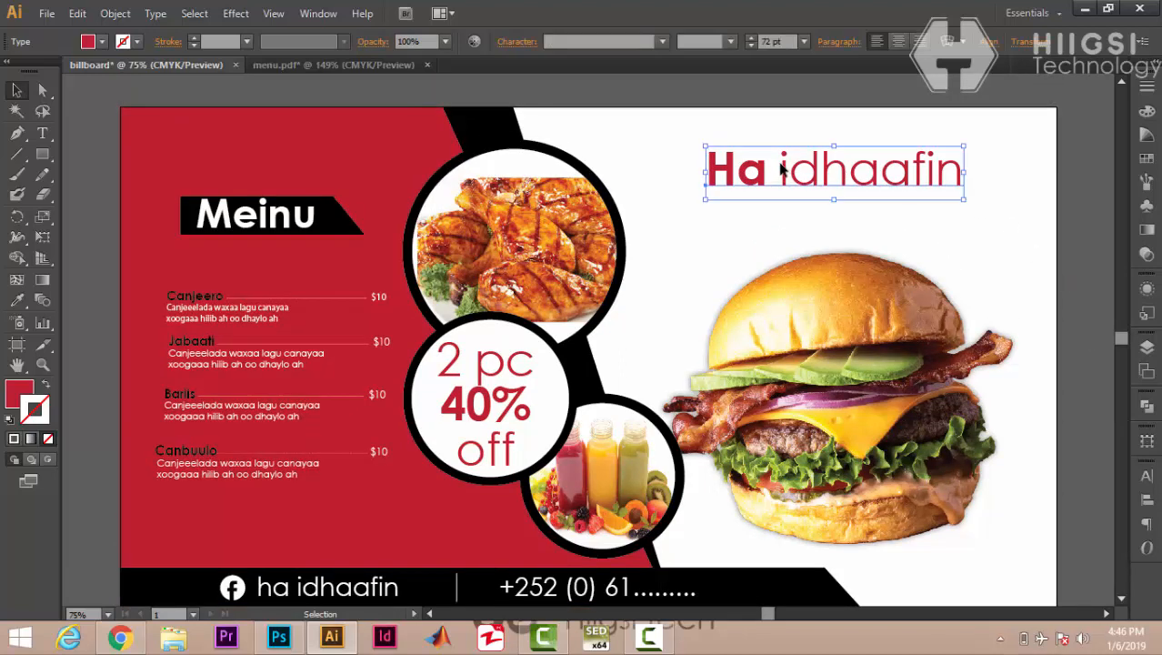
triple_click(780, 169)
left_click(781, 156)
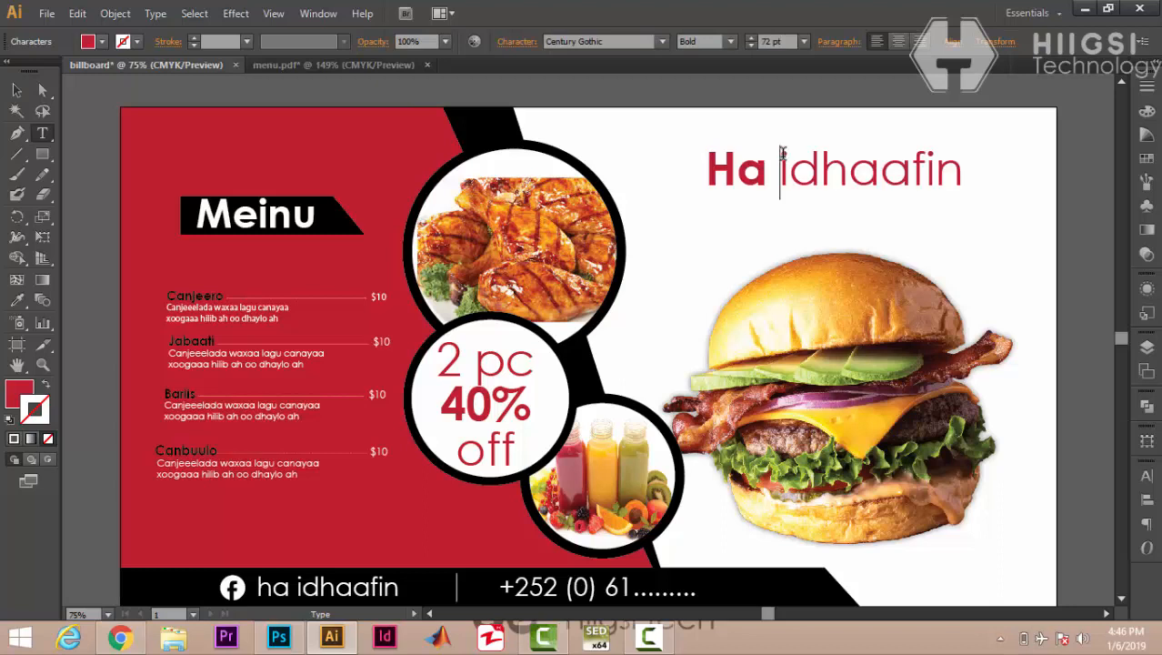
key("Return")
key("ctrl")
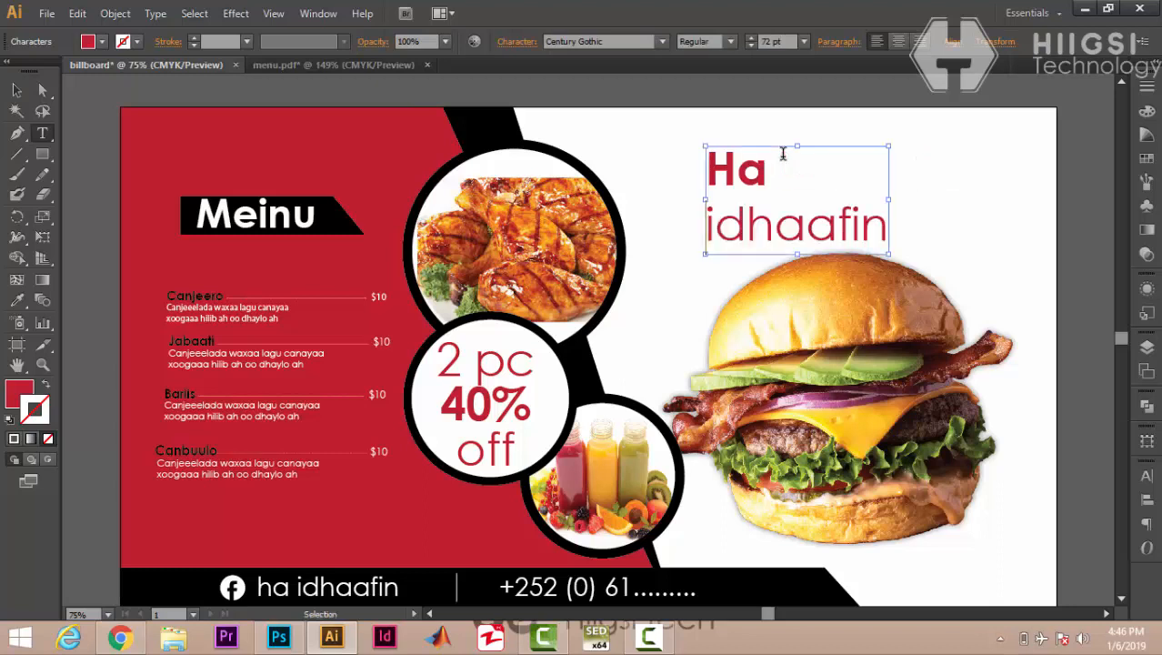
key("ctrl")
Step: Set the leading of the two-line heading to 62 pt and delete the red rectangle beside "Ha"
key("ctrl+a")
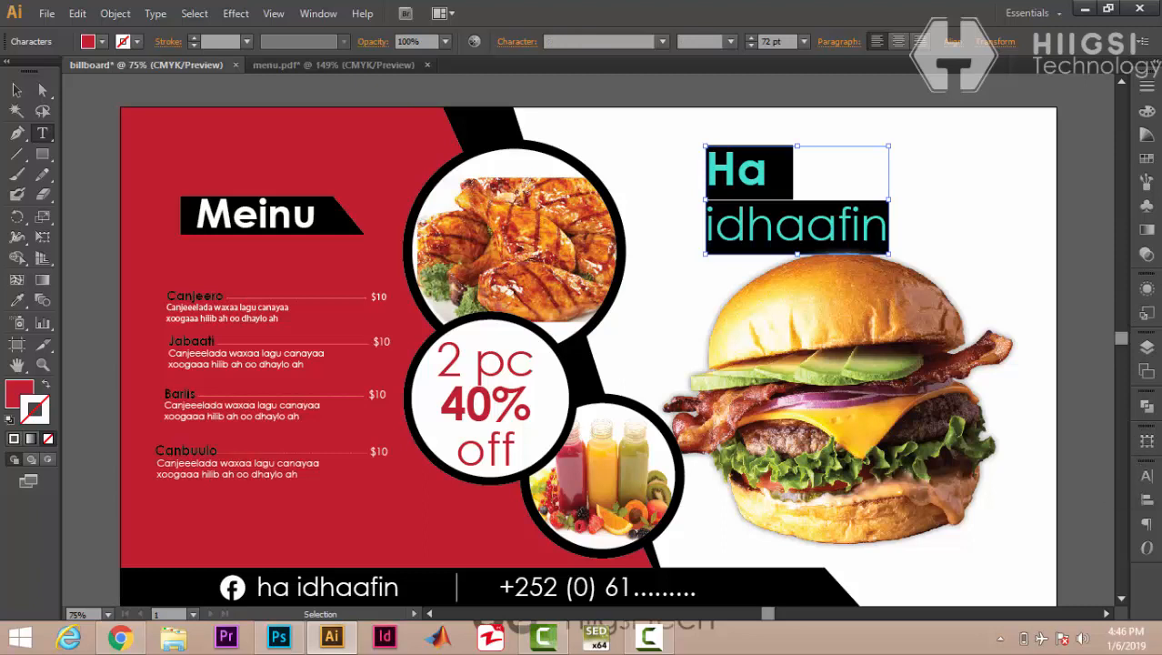
left_click(1147, 476)
left_click(1065, 540)
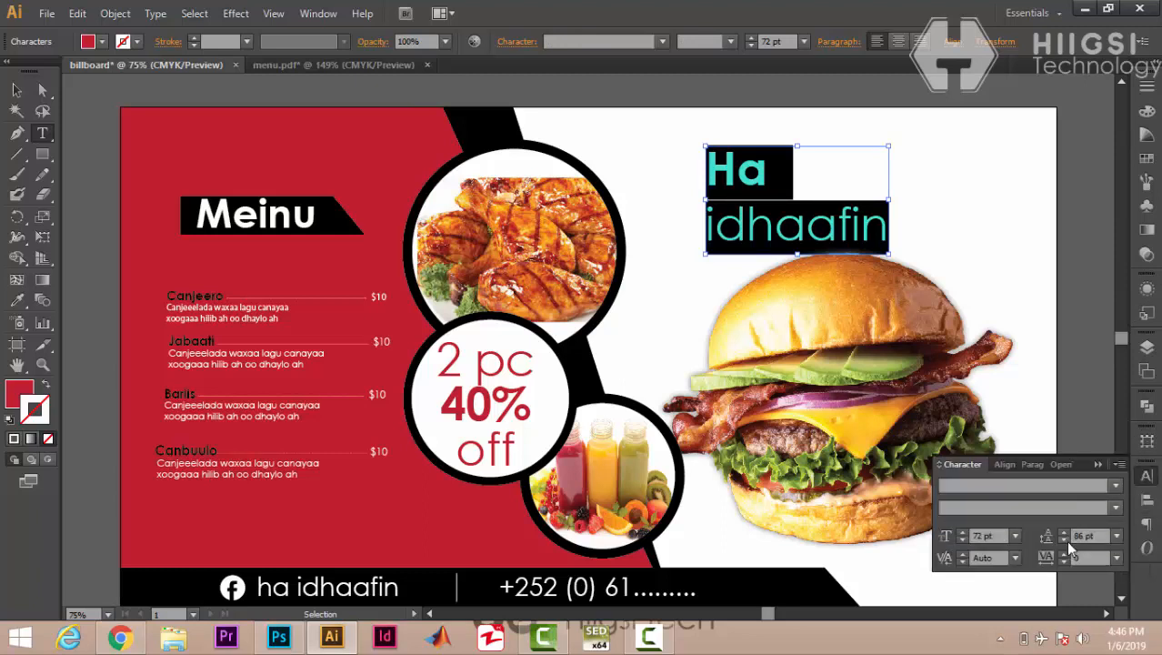
left_click(1065, 540)
left_click(1065, 540)
left_click(1066, 540)
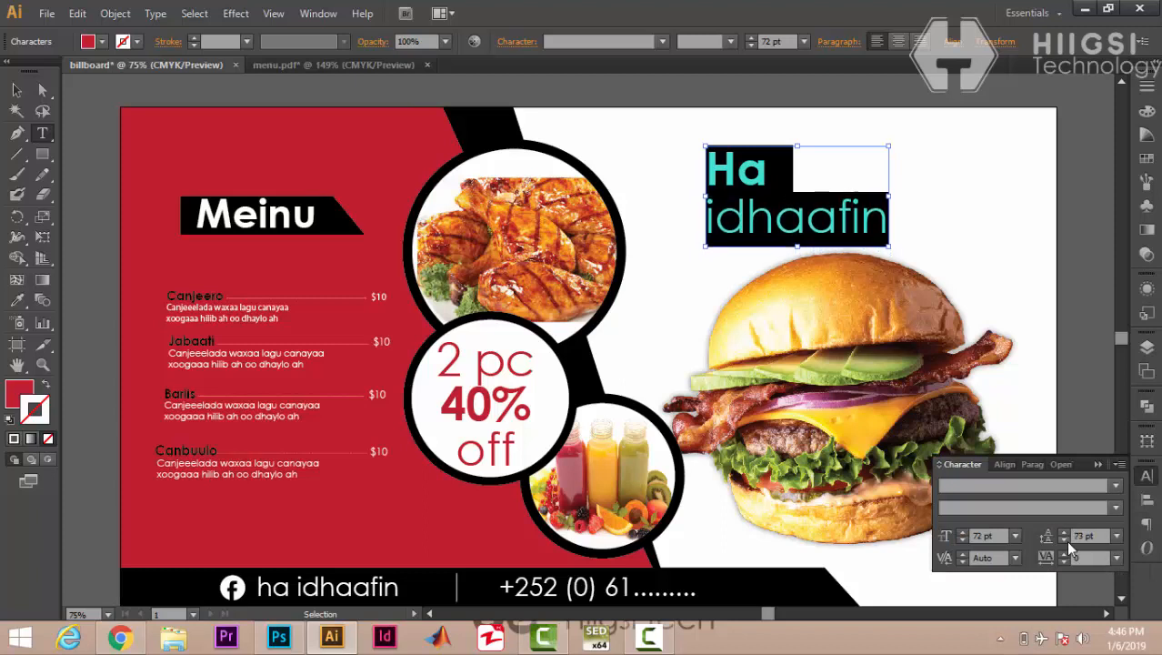
left_click(1065, 540)
left_click(1066, 540)
left_click(1066, 540)
left_click(1065, 540)
left_click(1065, 540)
left_click(1066, 540)
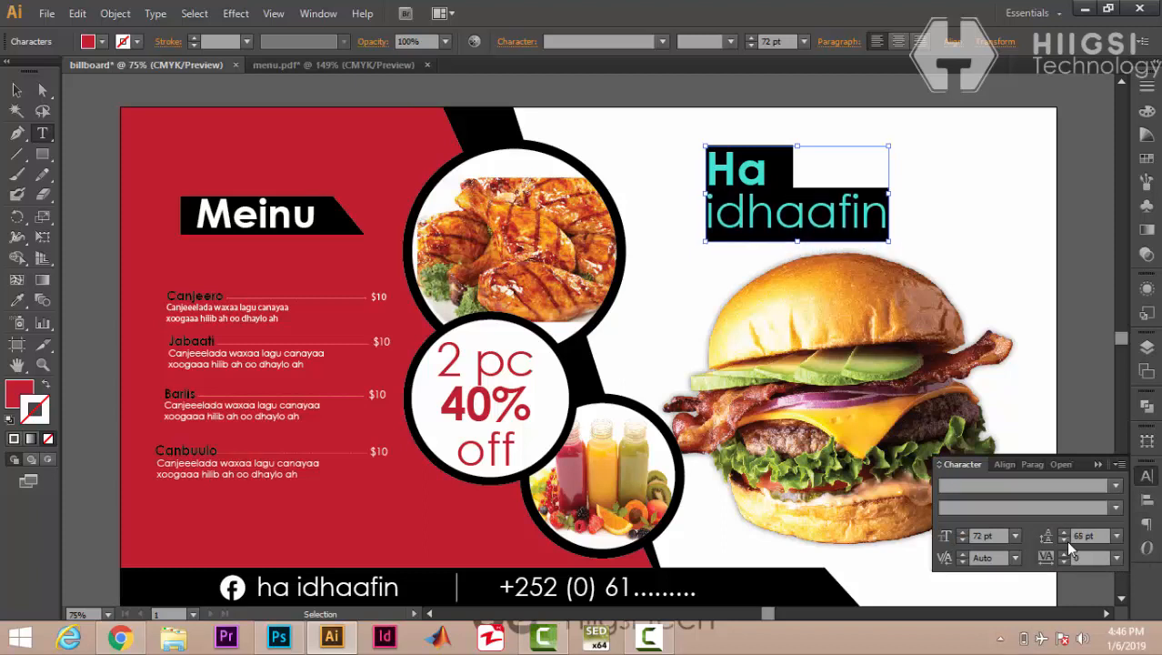
left_click(1066, 540)
left_click(1065, 540)
left_click(1066, 540)
left_click(1065, 540)
key("ctrl+shift+a")
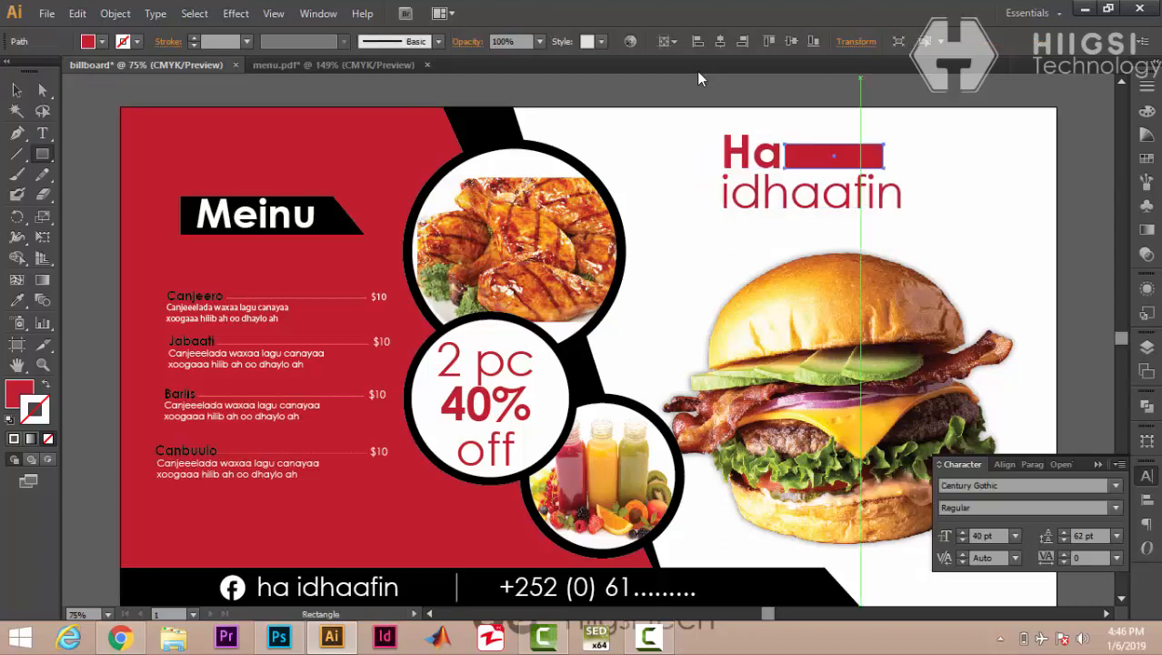
key("Delete")
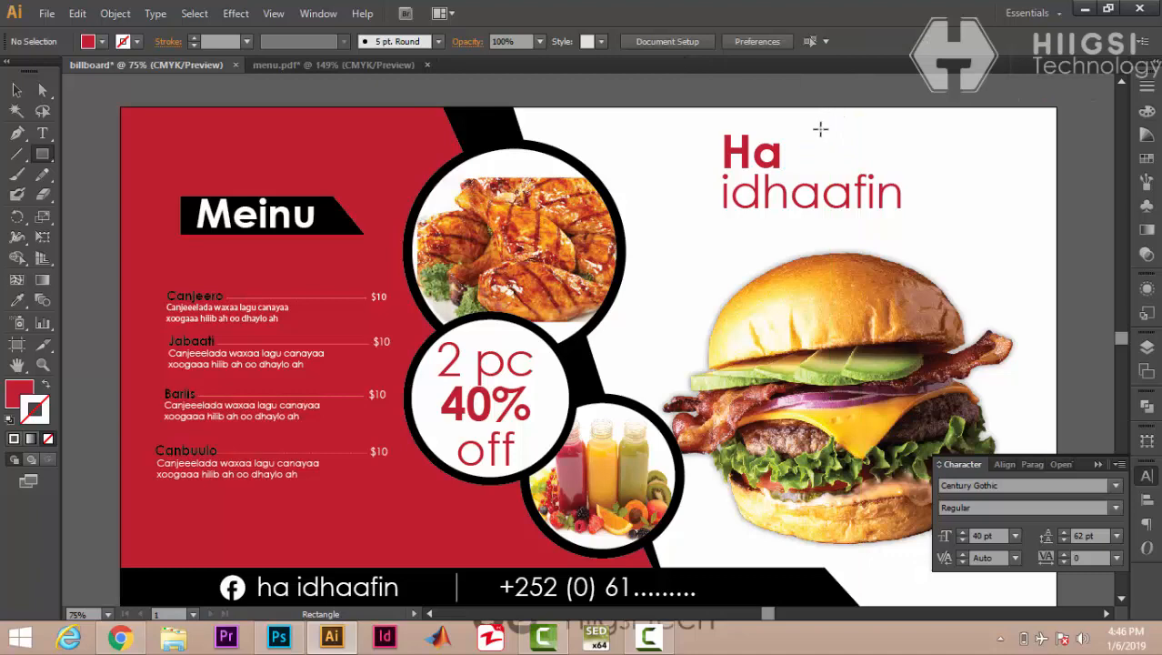
Step: Place the Fine Dining knife-and-fork logo image from the billboard folder inside the illustrator folder into the document
left_click(46, 14)
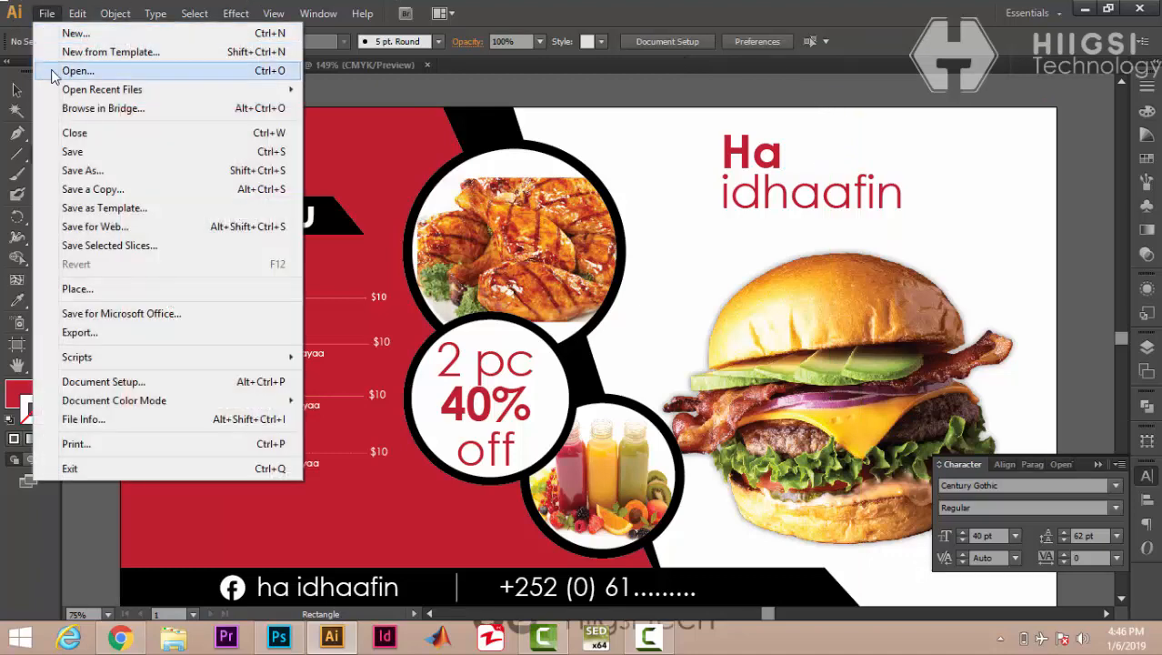
left_click(95, 291)
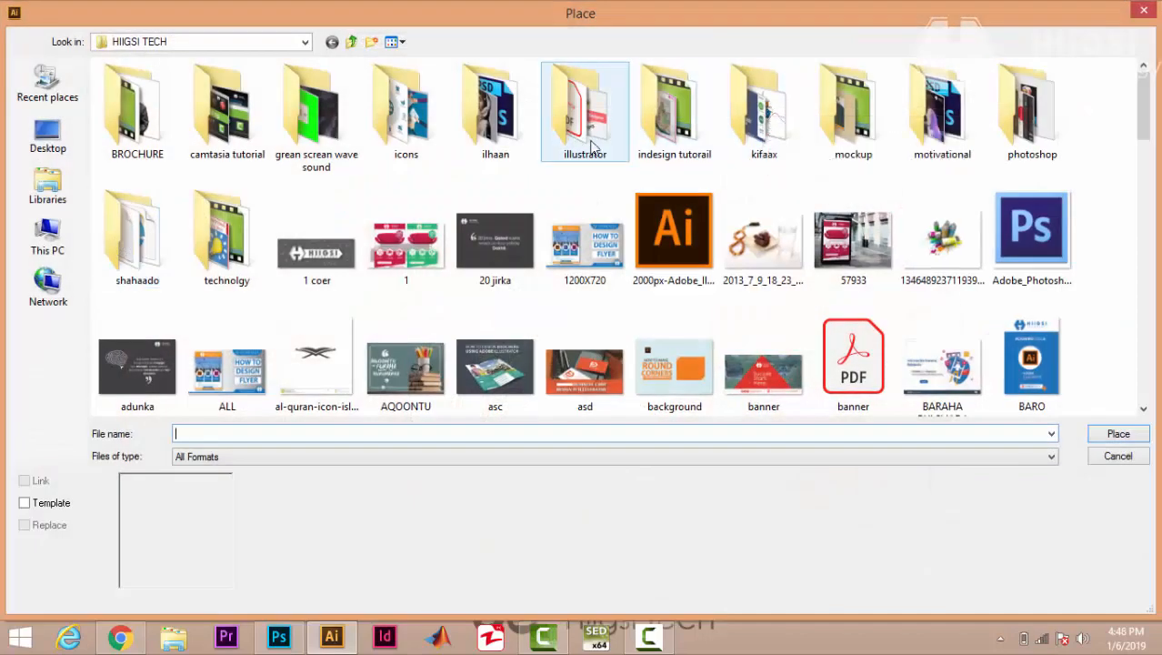
double_click(583, 122)
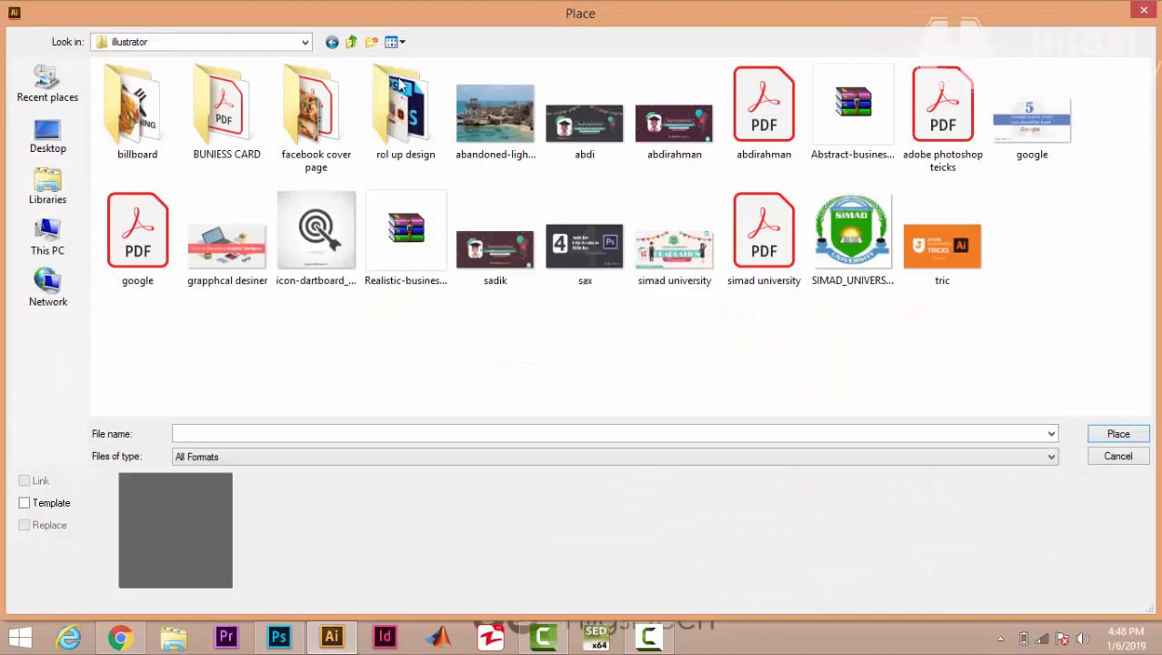
double_click(141, 104)
double_click(315, 104)
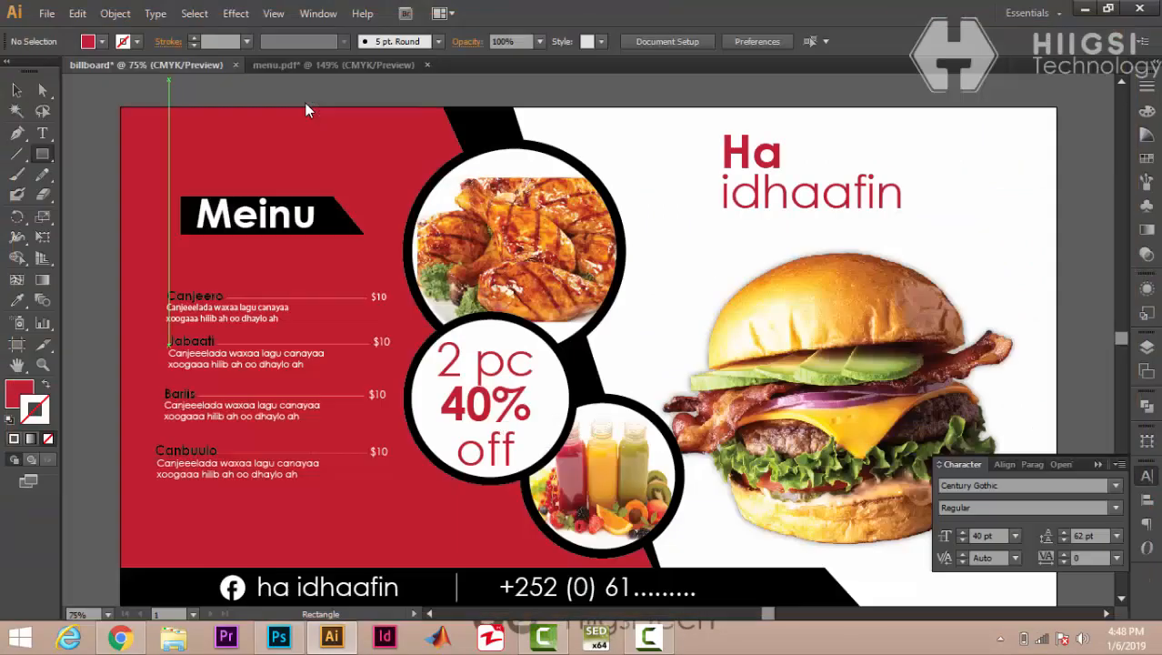
left_click(302, 76)
scroll(244, 167, "up", 1)
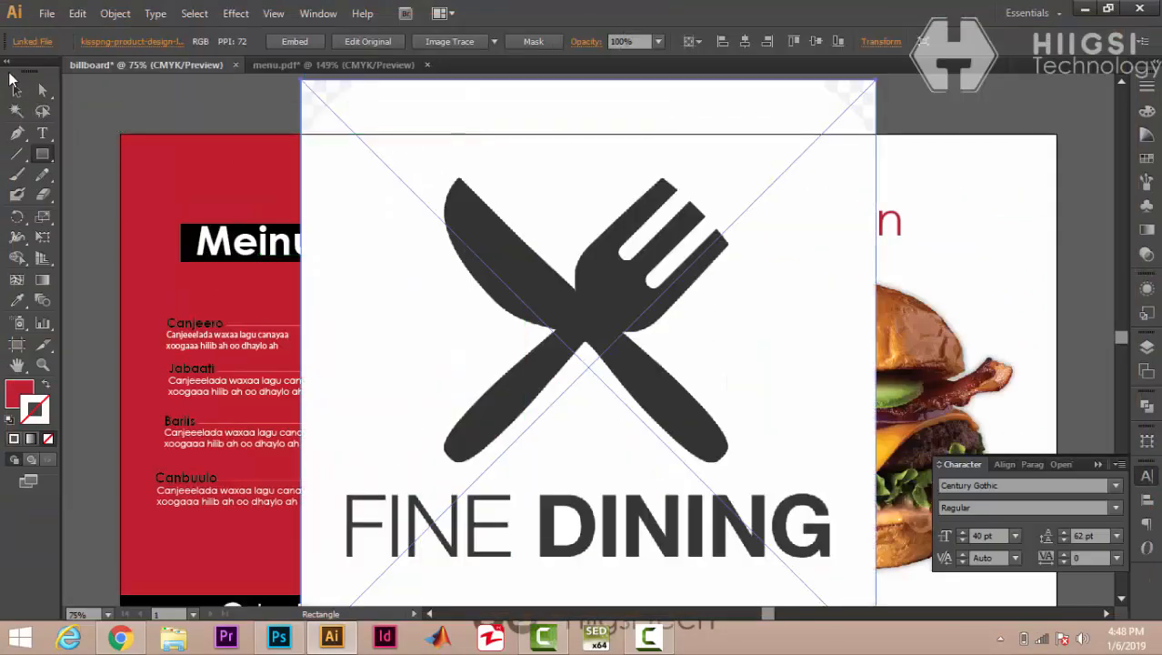
Step: Move the placed Fine Dining logo image up so it sits above the artboard
left_click(16, 89)
scroll(582, 316, "up", 2)
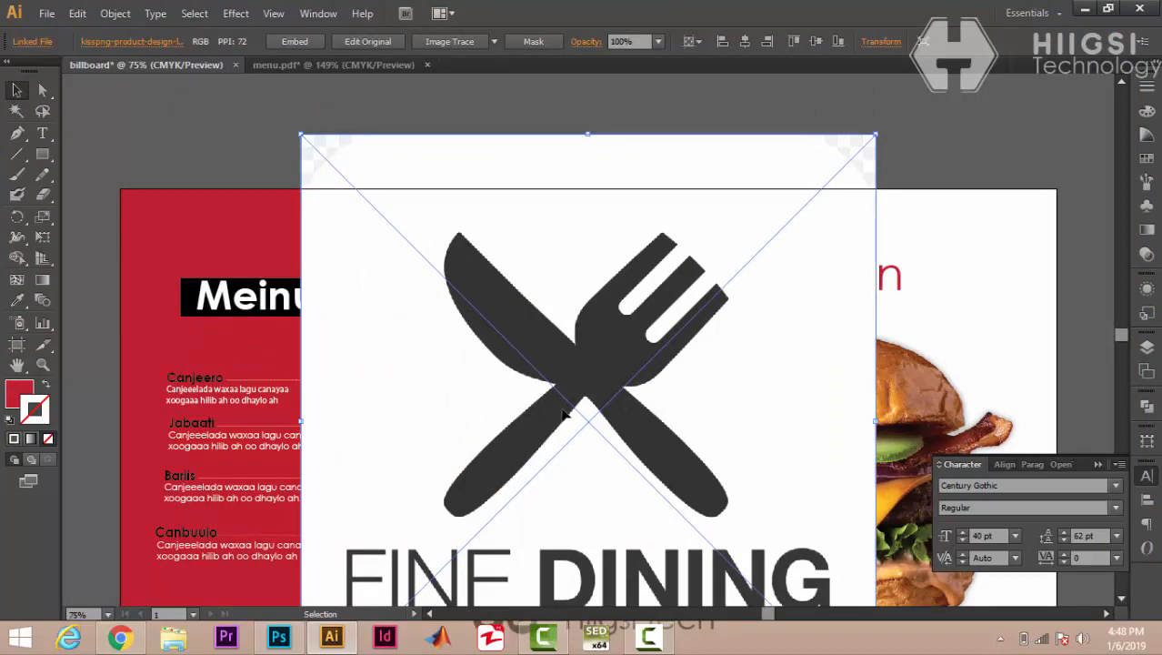
scroll(564, 414, "up", 10)
left_click_drag(562, 572, 575, 150)
left_click_drag(618, 307, 619, 270)
mouse_move(619, 380)
left_mouse_down()
mouse_move(620, 306)
mouse_move(627, 350)
left_mouse_up()
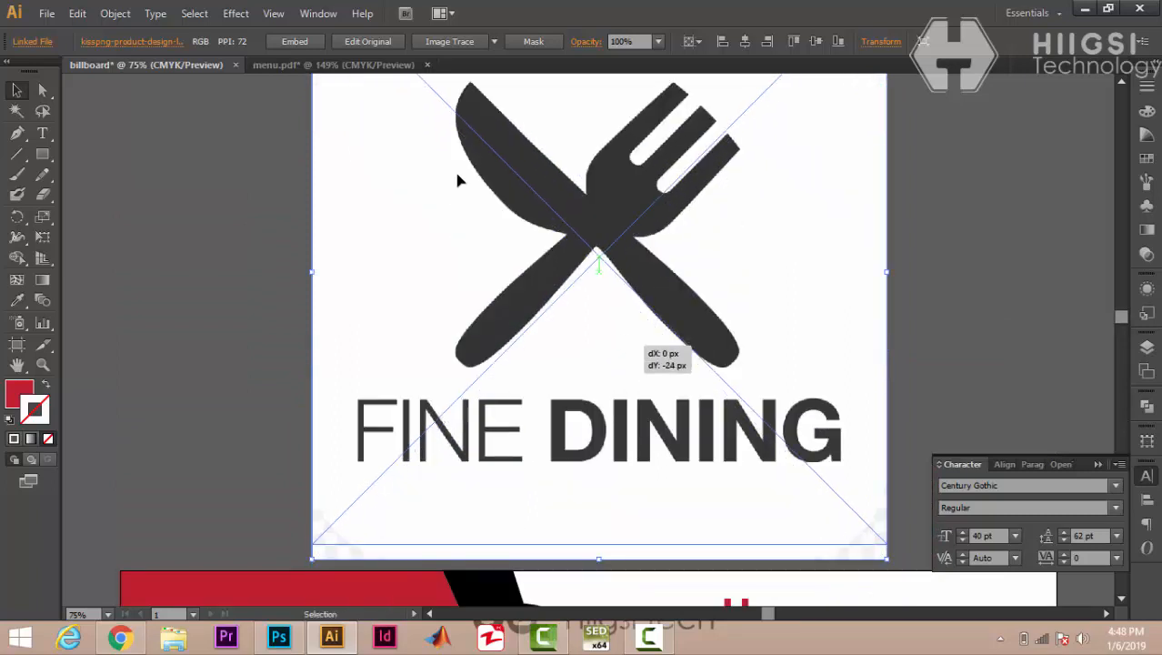
Step: Image-trace the Fine Dining logo, expand the tracing into paths and ungroup it
left_click(448, 42)
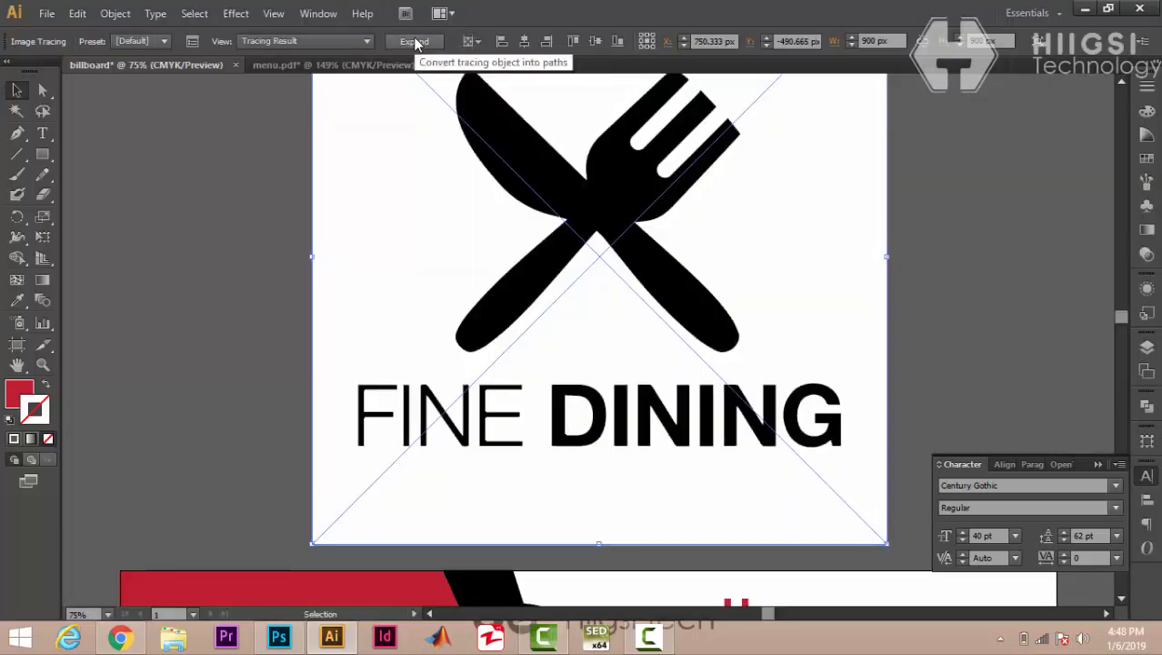
left_click(414, 41)
right_click(714, 233)
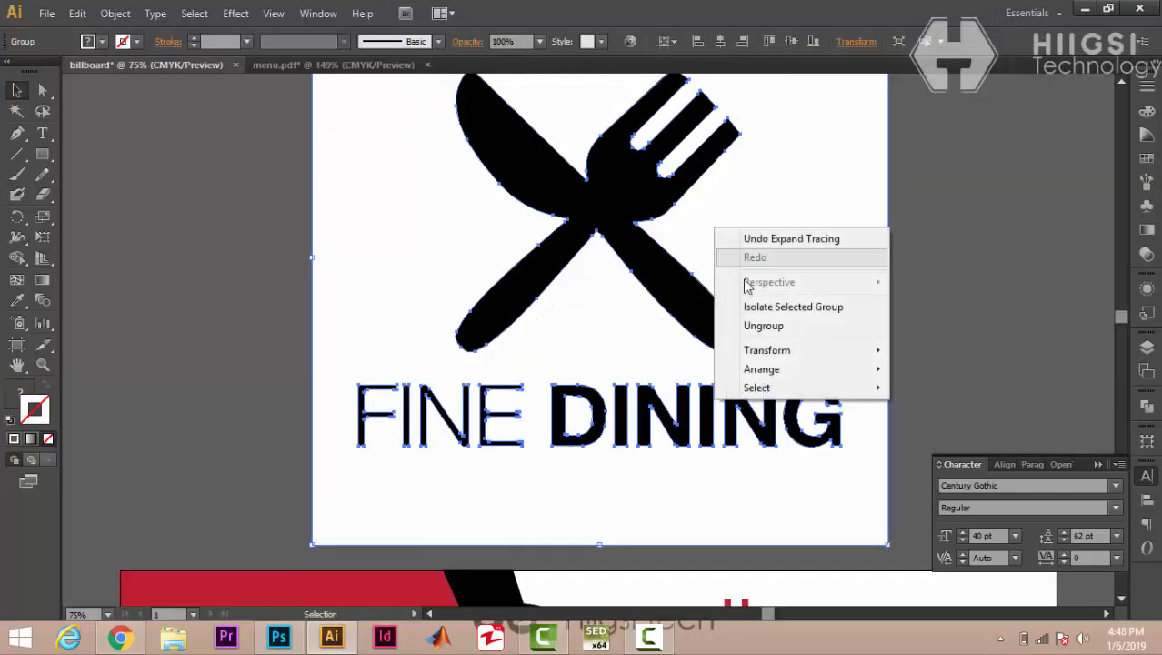
left_click(754, 333)
left_click(915, 180)
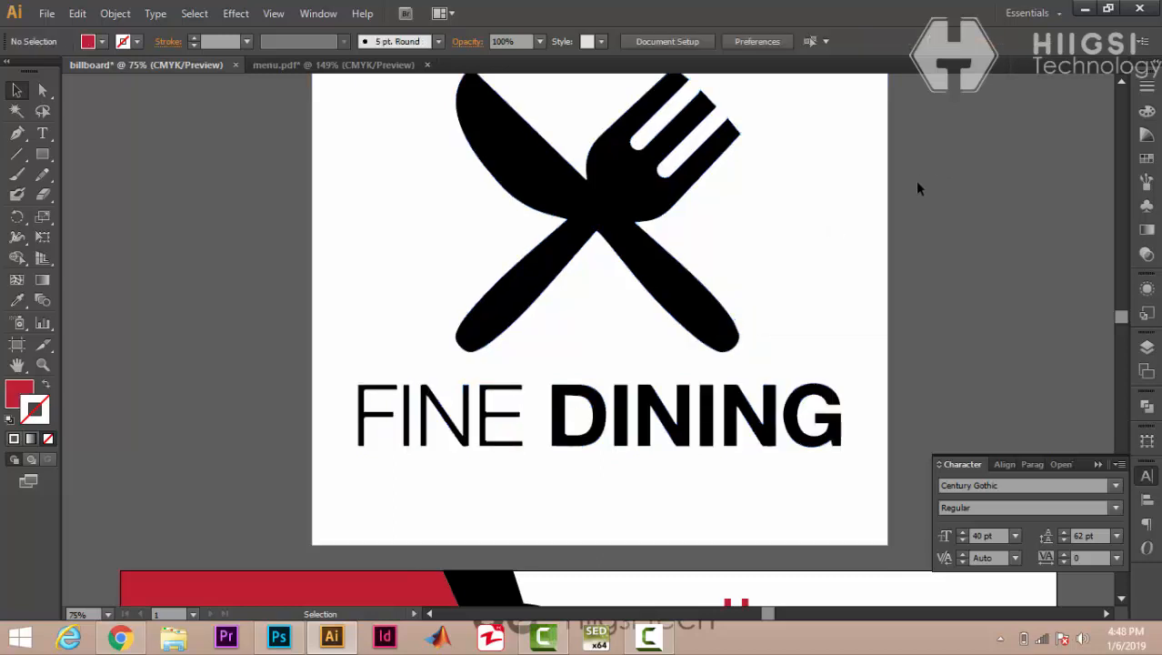
Step: Pull the knife-and-fork shape away from the traced logo and delete the white background, "FINE DINING" lettering and other leftovers
left_click_drag(323, 266, 293, 558)
left_click_drag(961, 411, 395, 309)
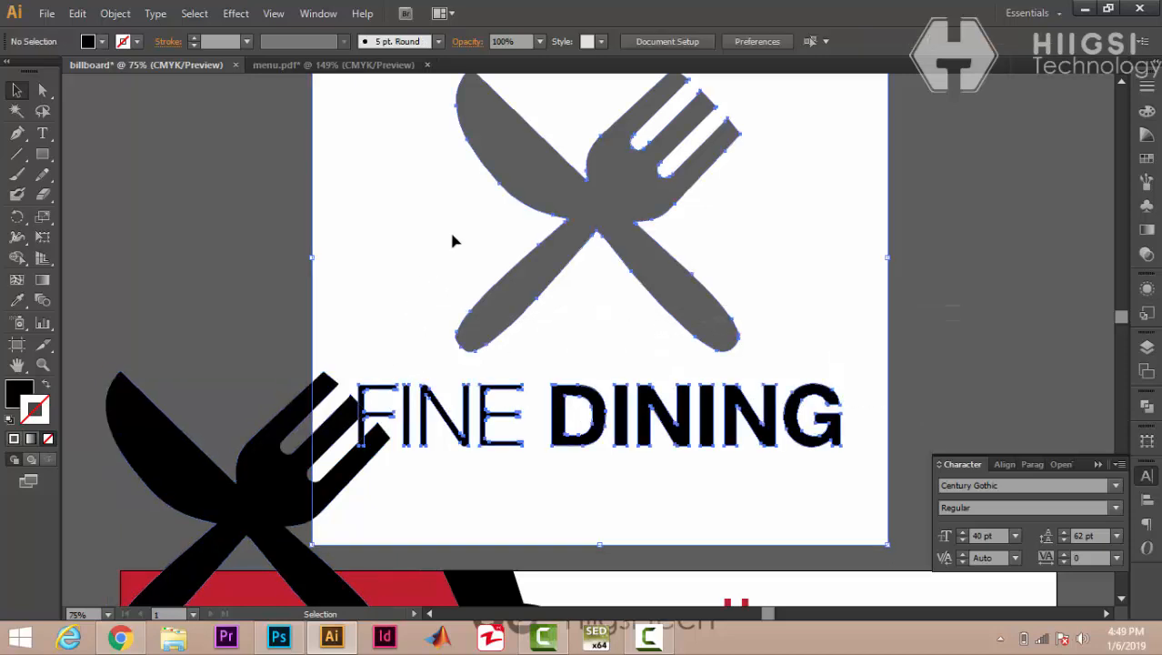
key("Delete")
scroll(509, 182, "down", 3)
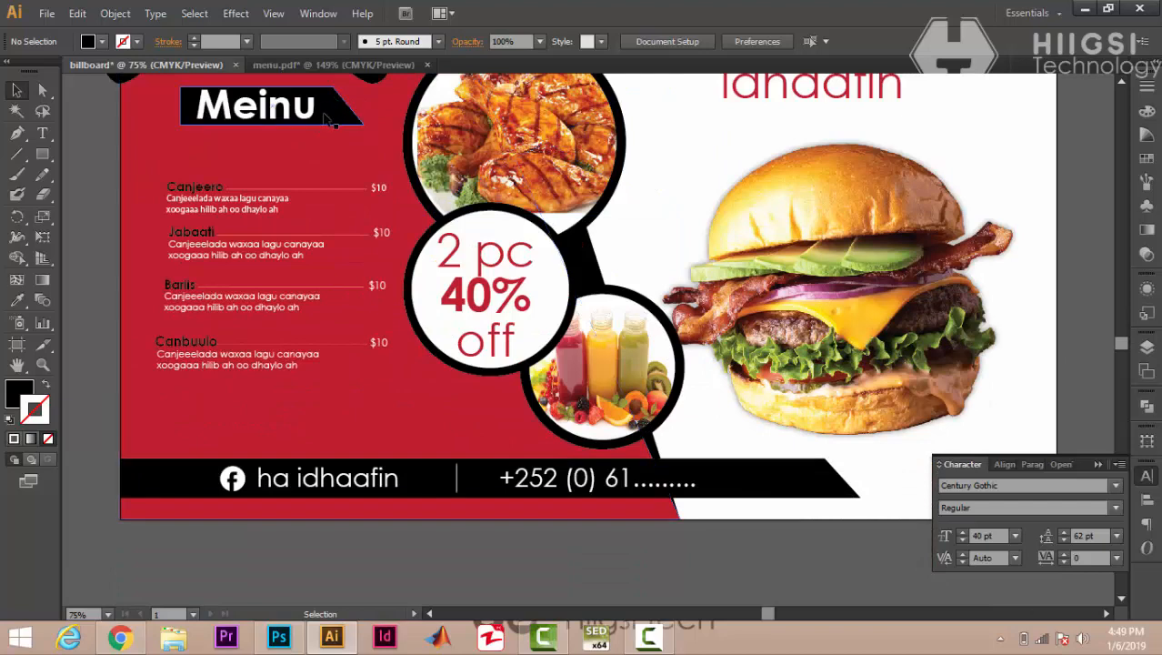
Step: Move the knife-and-fork shape onto the artboard and scale it down to fit beside "Ha" in the "Ha idhaafin" title
scroll(337, 118, "up", 2)
left_click_drag(327, 117, 880, 302)
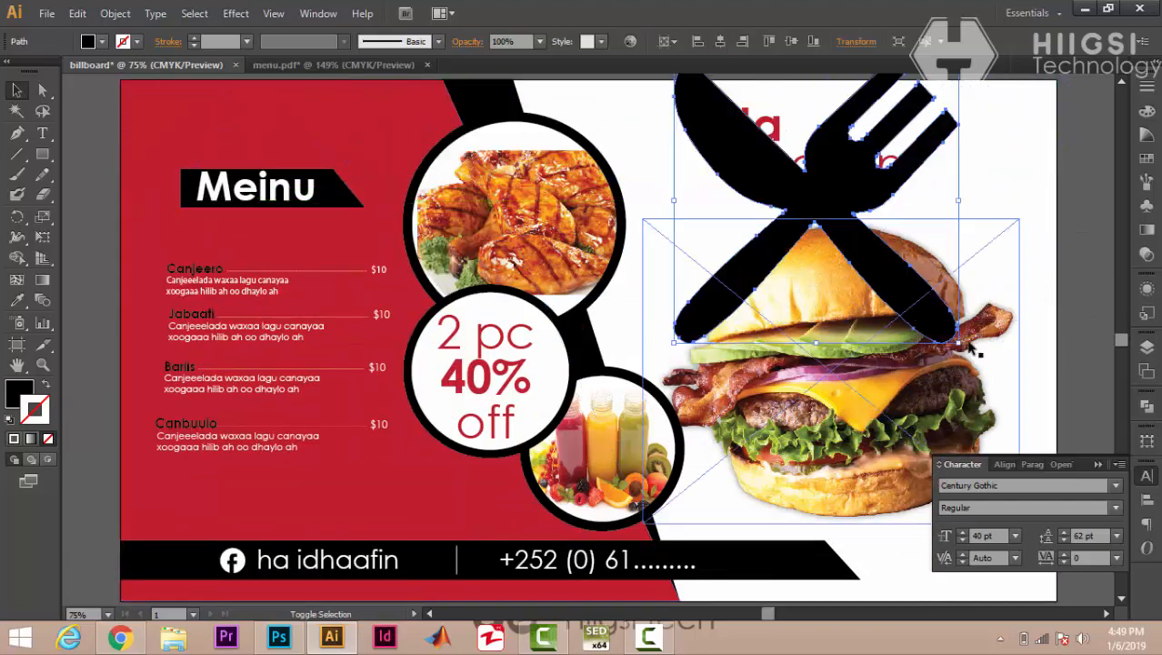
left_click_drag(958, 343, 842, 119)
Step: Recolour the knife-and-fork shape with the red sampled from the "Ha" text using the Eyedropper, and deselect it
key("i")
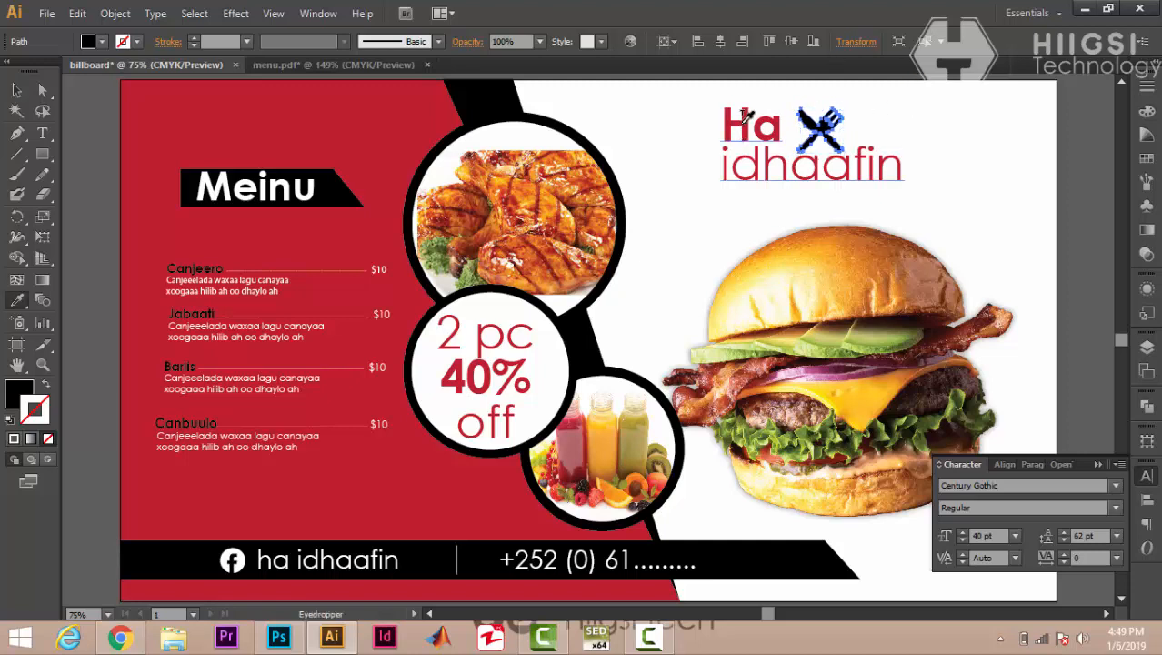
left_click(742, 121)
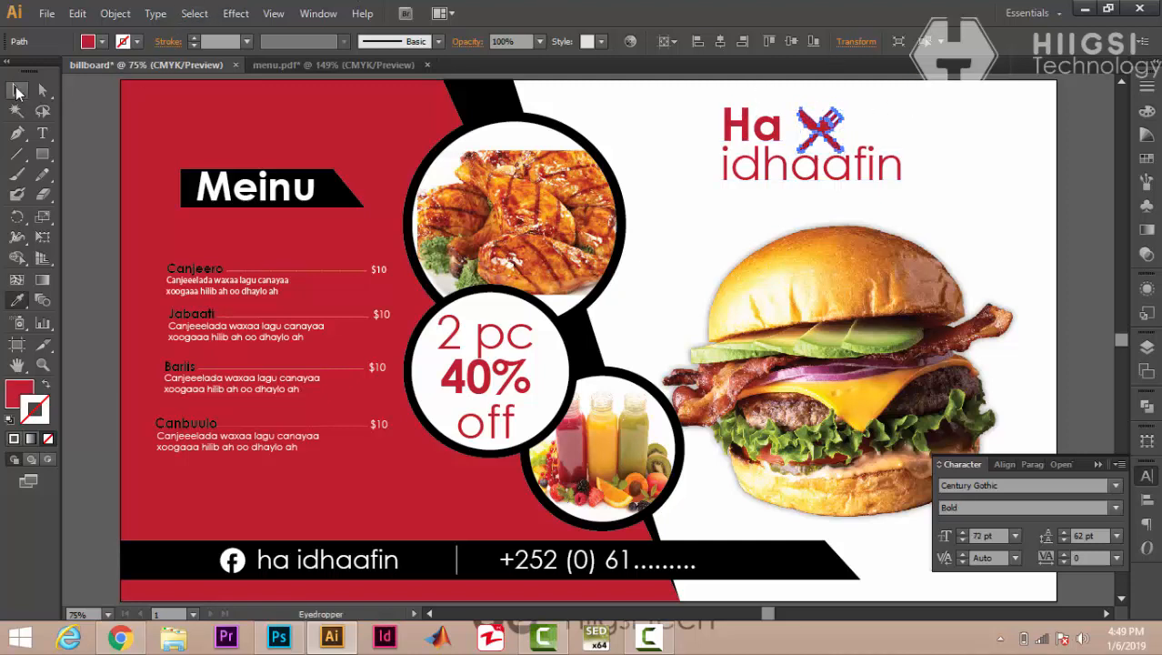
left_click(16, 92)
left_click(960, 153)
Step: Collapse the floating Character settings so the whole billboard artwork is unobstructed
scroll(1008, 194, "up", 2)
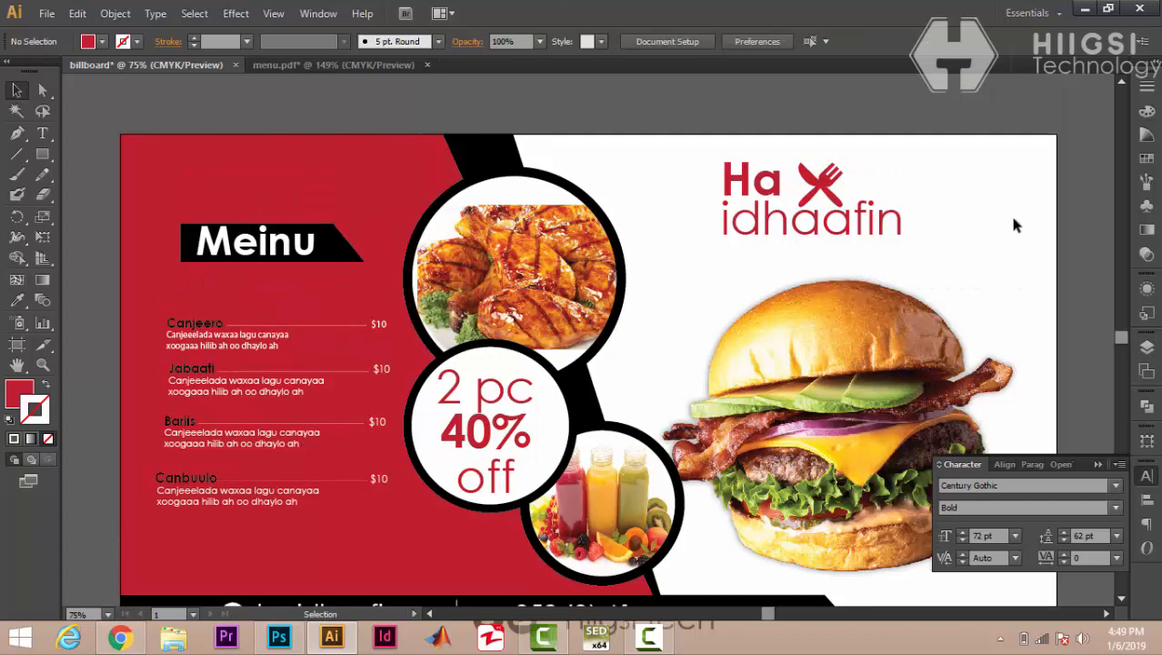
scroll(959, 220, "down", 1)
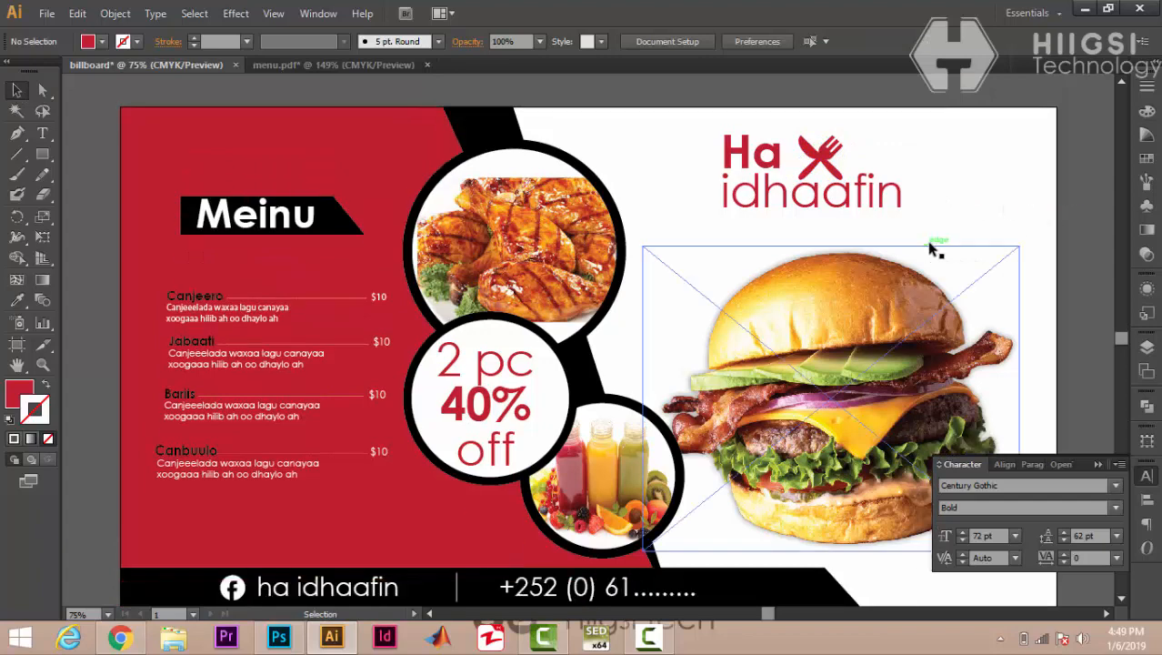
scroll(935, 250, "down", 1)
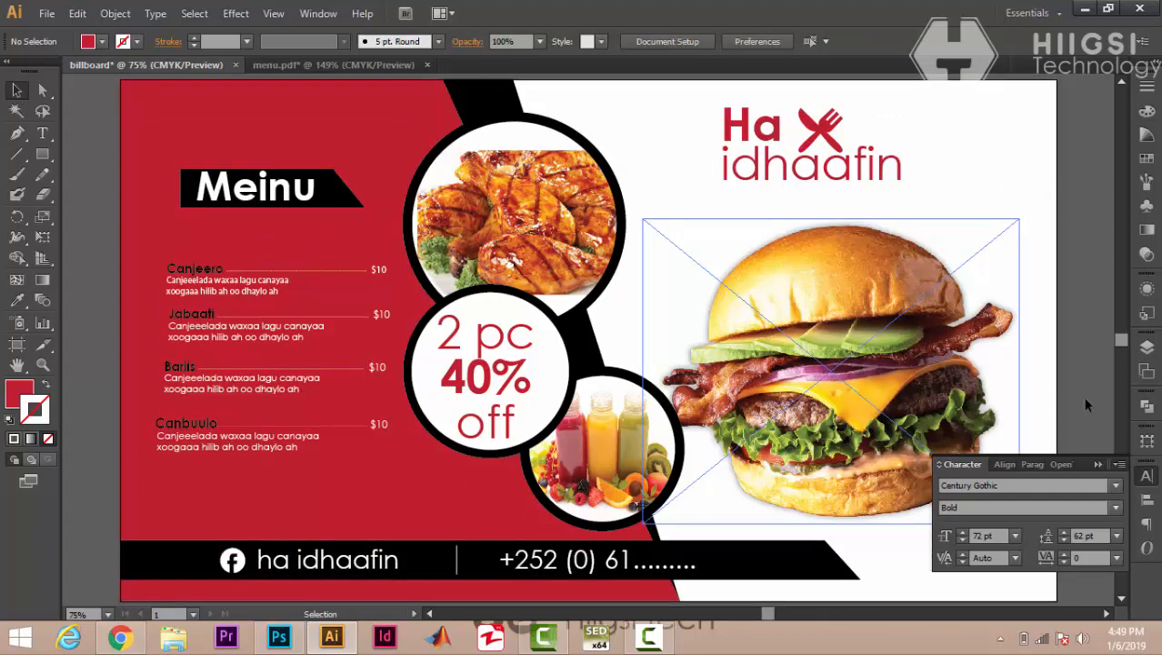
left_click(1097, 464)
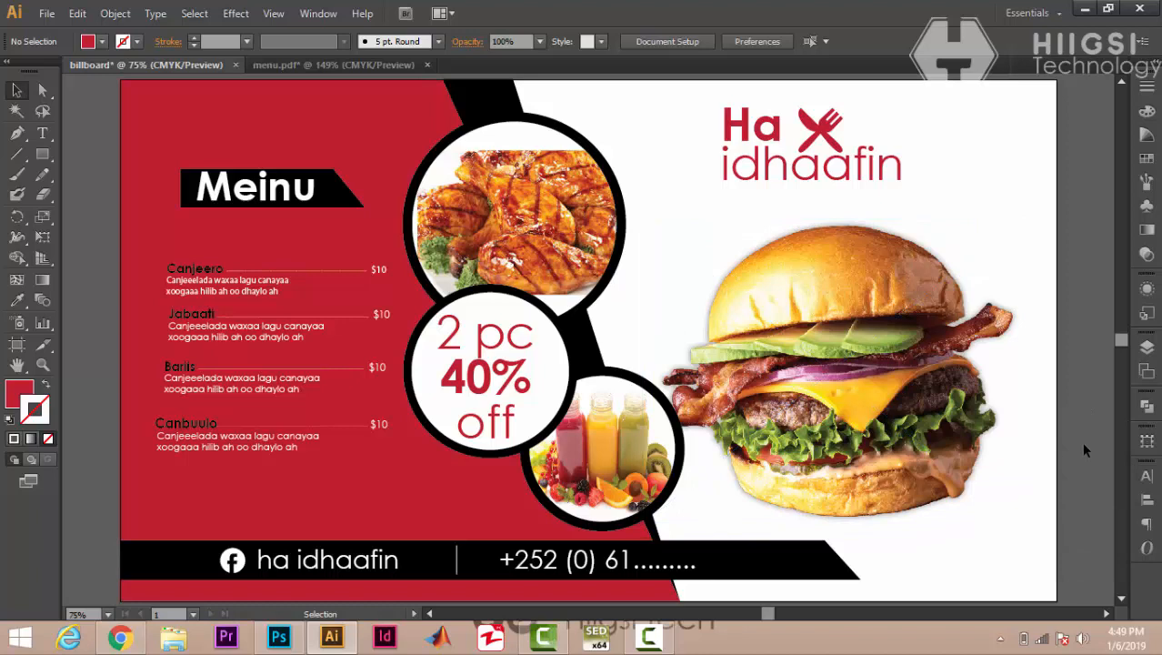